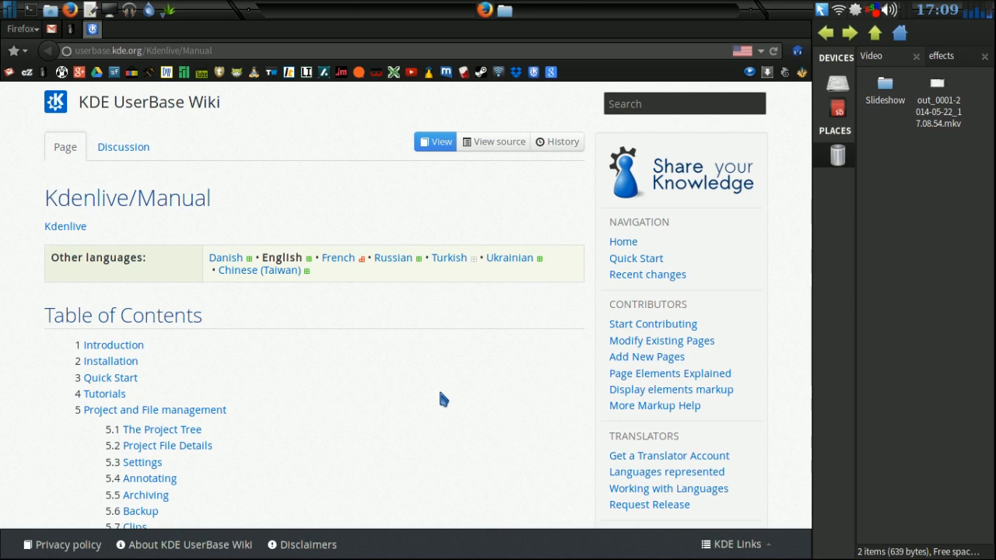
Leave the Kdenlive manual page in the browser and launch Kdenlive.
scroll(440, 400, "down", 3)
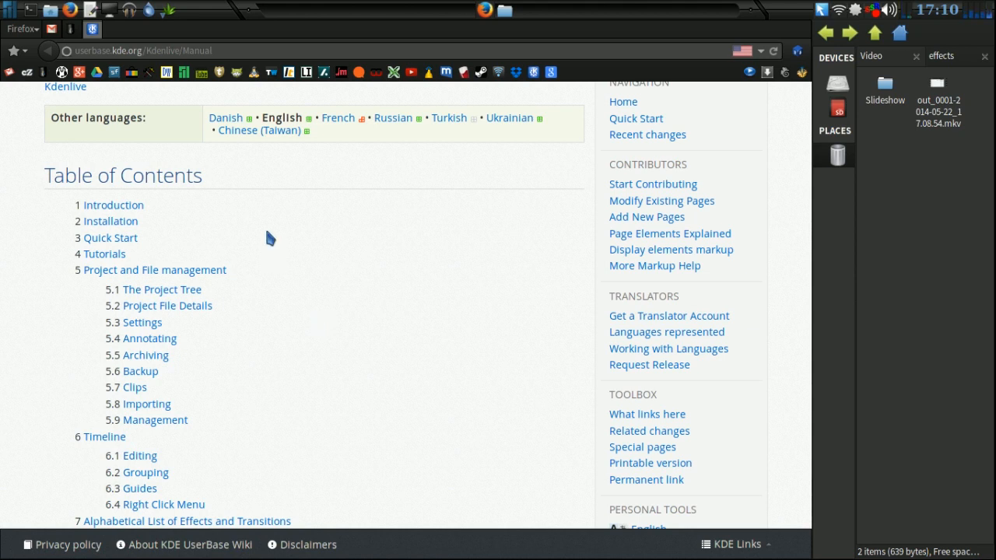
left_click(173, 13)
left_click(175, 276)
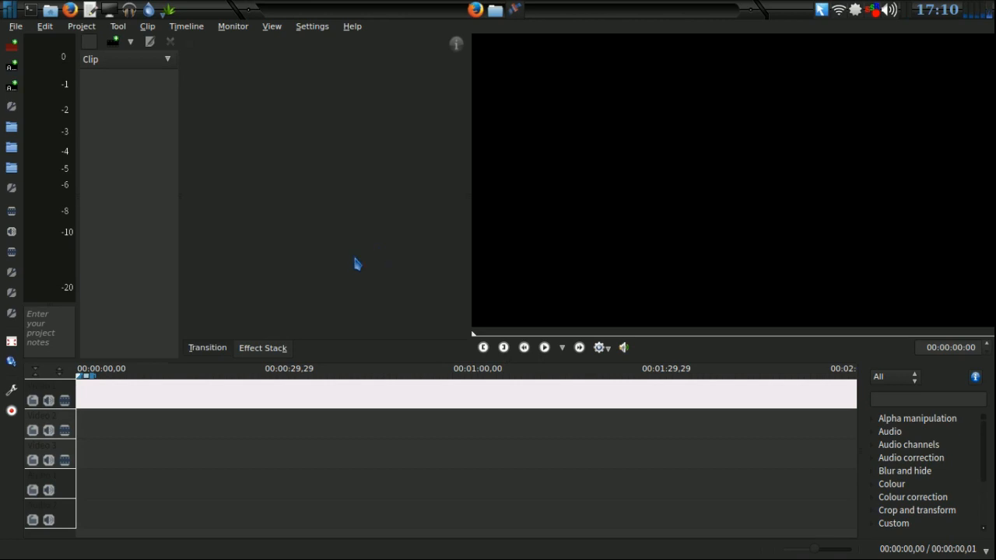
Add the clips B_T2.mp4 and E_T3.mp4 from the Current Titles folder to the project.
right_click(140, 130)
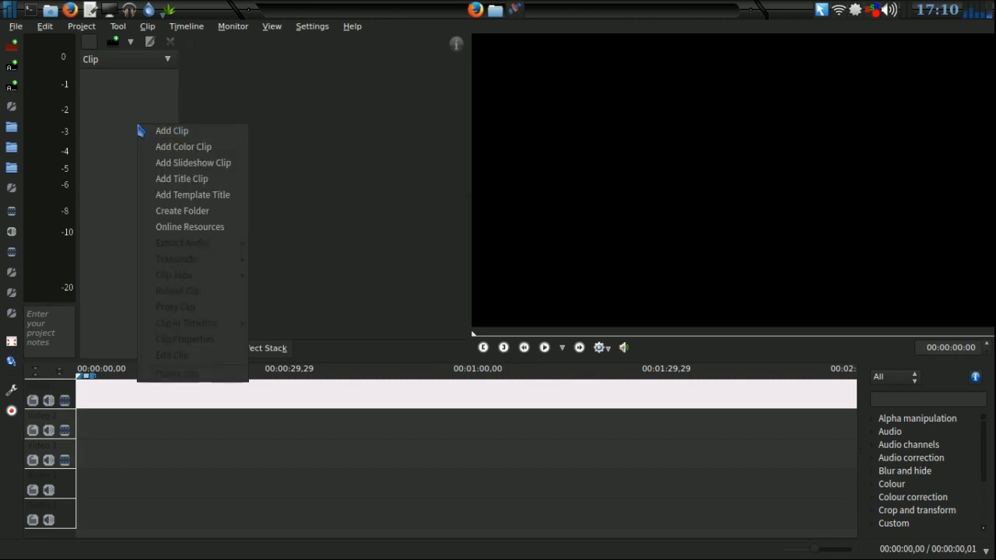
left_click(154, 136)
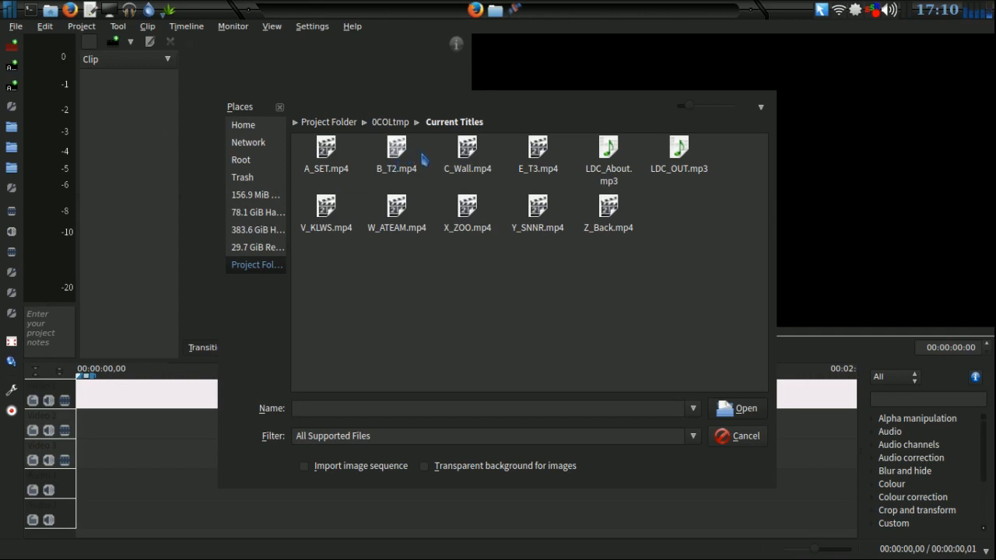
left_click(403, 153)
left_click(538, 155, "ctrl")
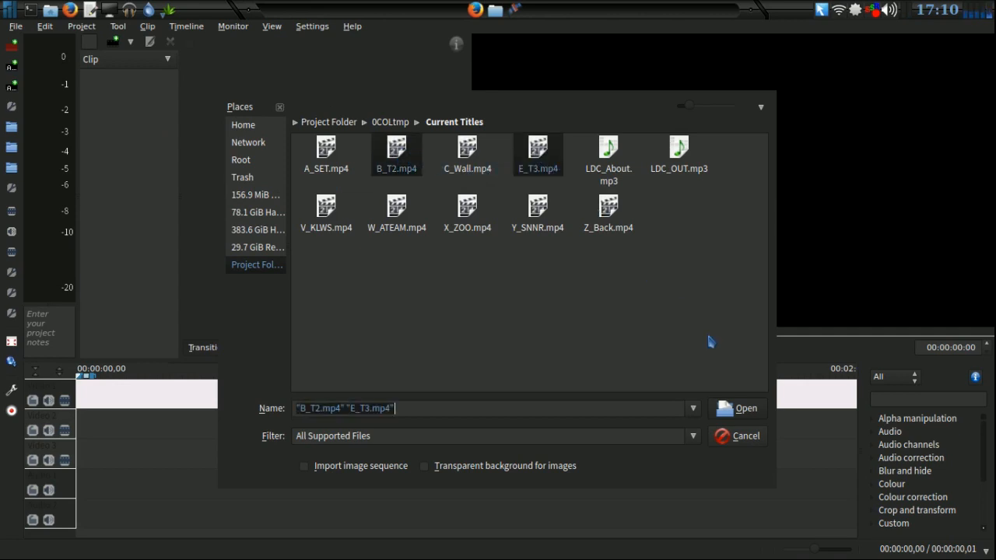
left_click(728, 408)
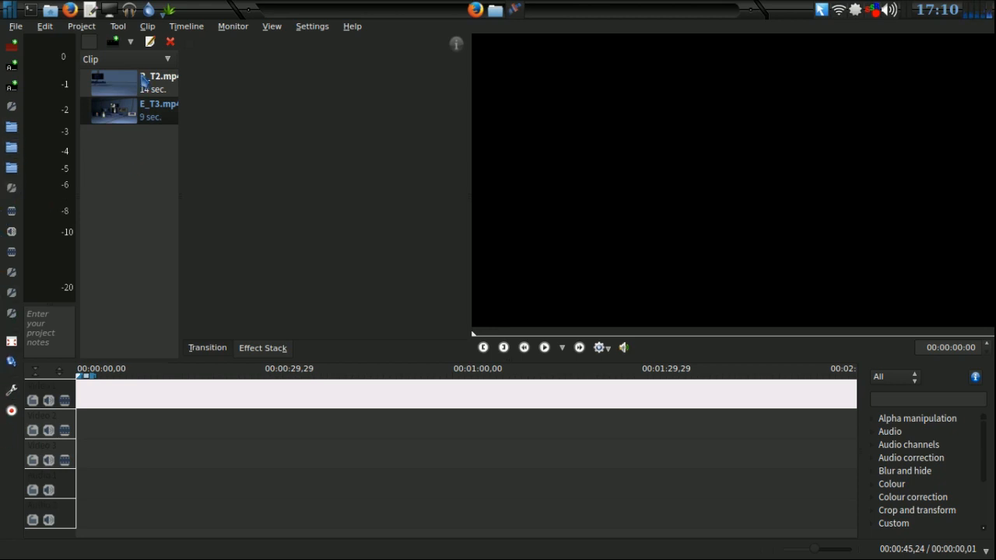
Place B_T2.mp4 at the start of the uppermost video track and apply the Blur effect to it.
left_click_drag(116, 95, 92, 398)
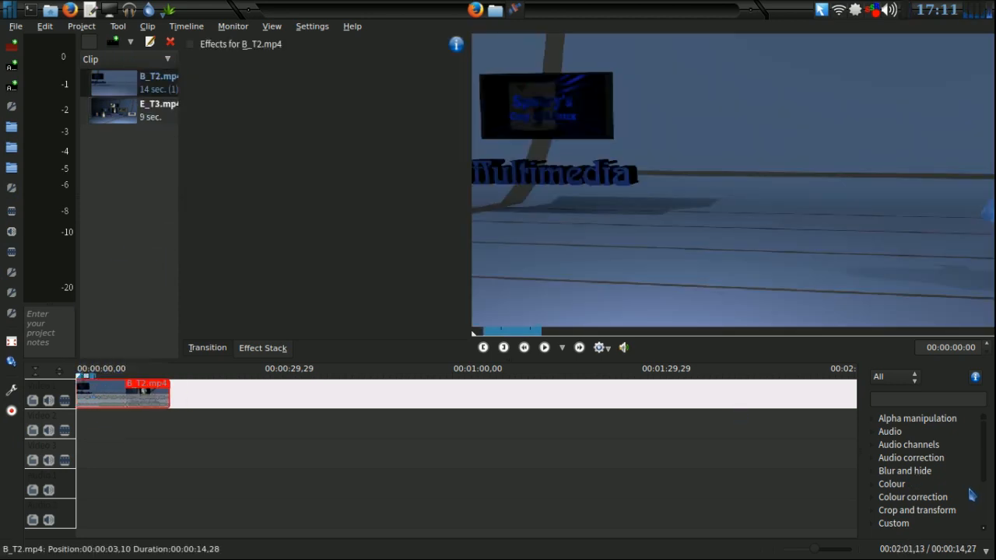
left_click(876, 472)
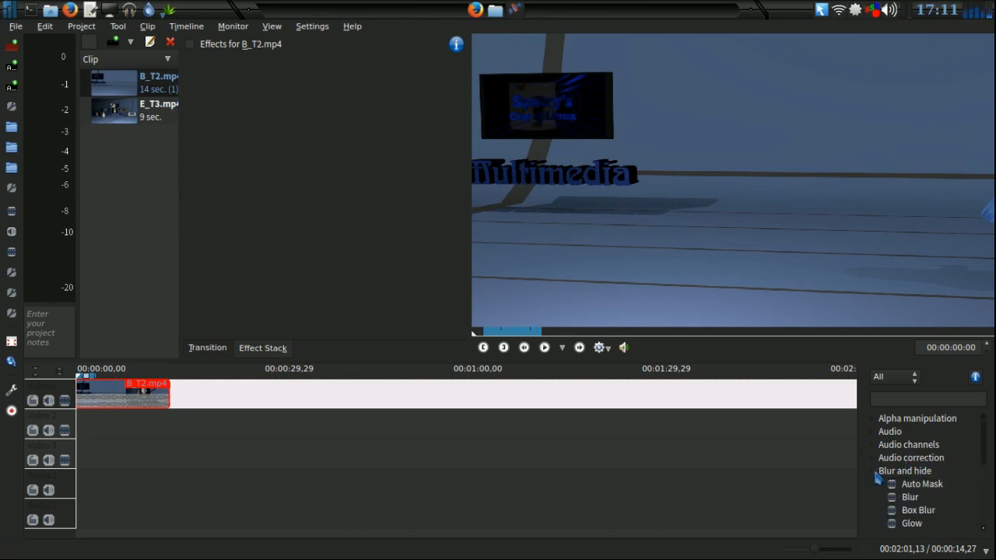
double_click(909, 498)
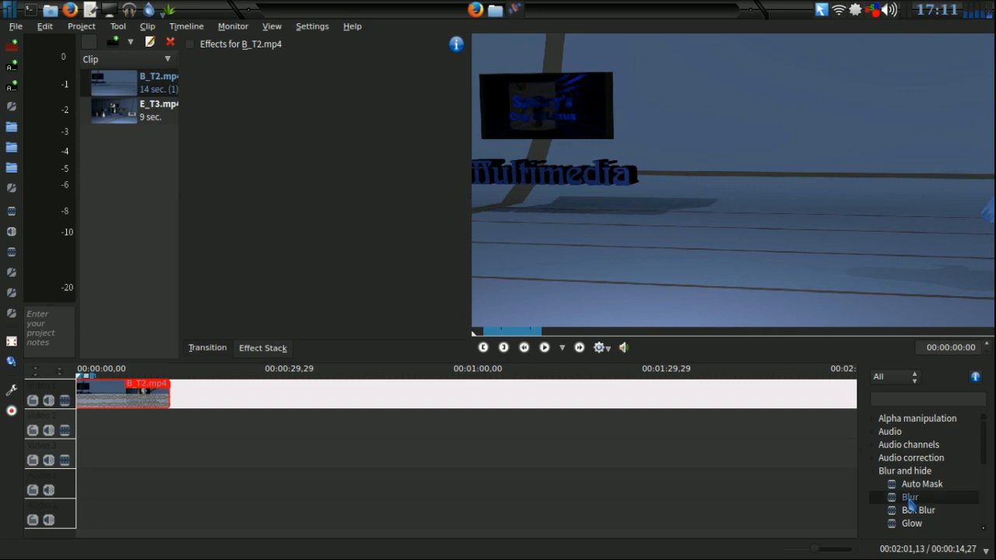
Apply the Sepia effect from the Colour category to the B_T2.mp4 clip.
scroll(970, 506, "down", 3)
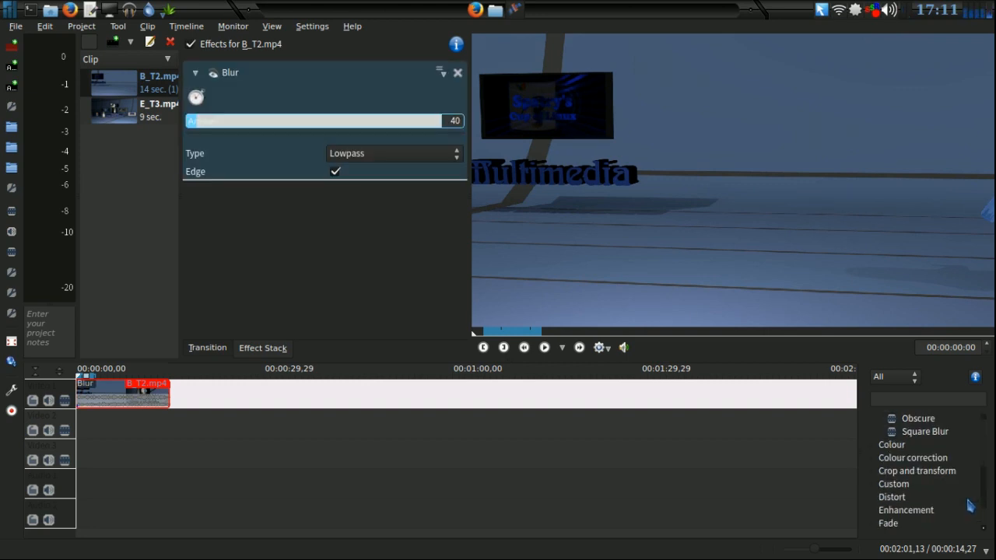
left_click(887, 445)
scroll(942, 473, "down", 1)
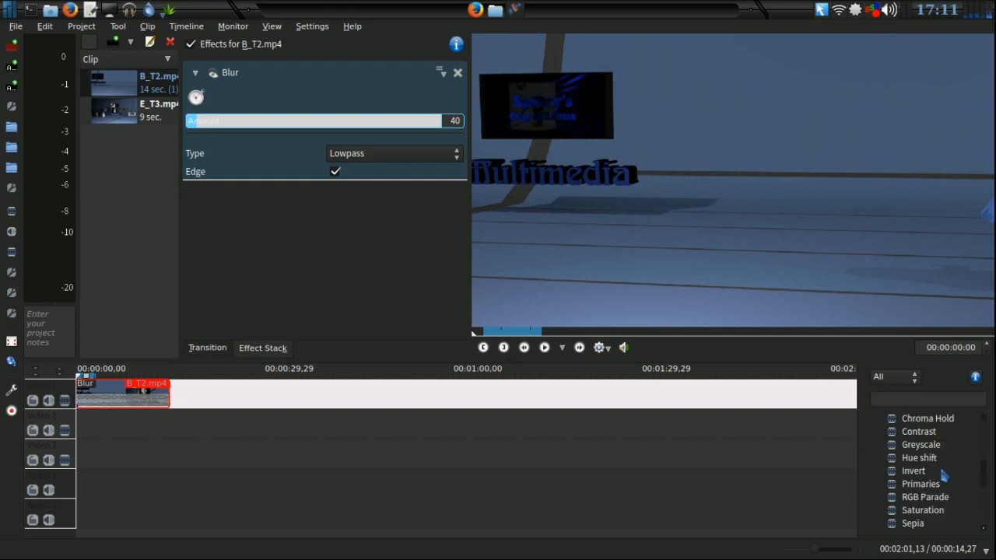
double_click(913, 525)
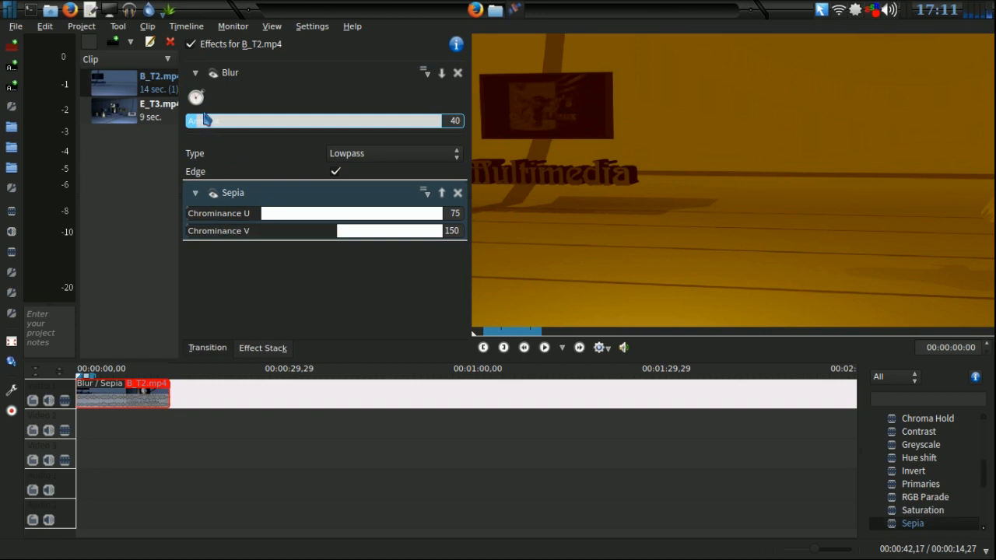
Set the Blur amount to 416 and the Sepia effect's Chrominance U to 45 and Chrominance V to 128.
left_click_drag(196, 129, 294, 135)
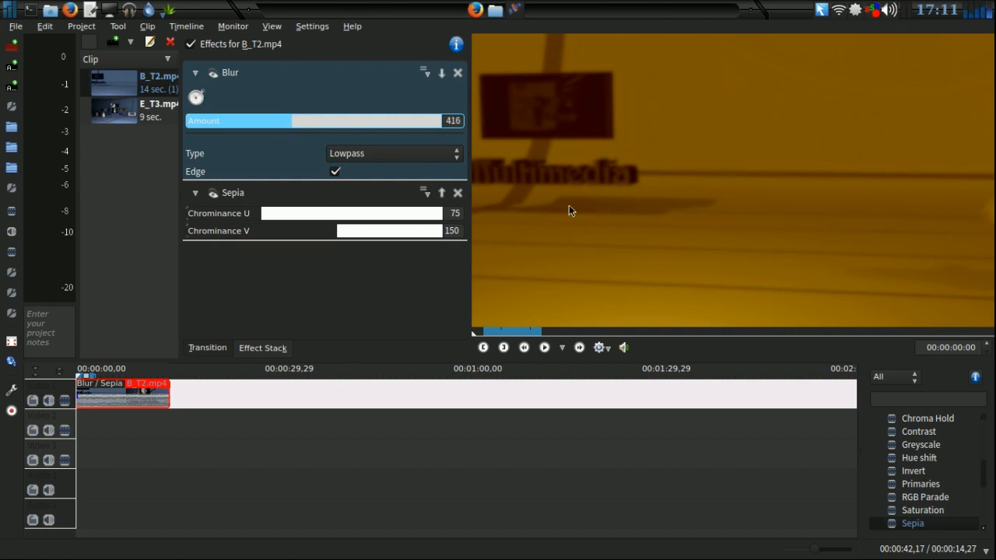
mouse_move(240, 214)
left_mouse_down()
mouse_move(215, 216)
mouse_move(229, 215)
left_mouse_up()
left_click_drag(316, 233, 354, 235)
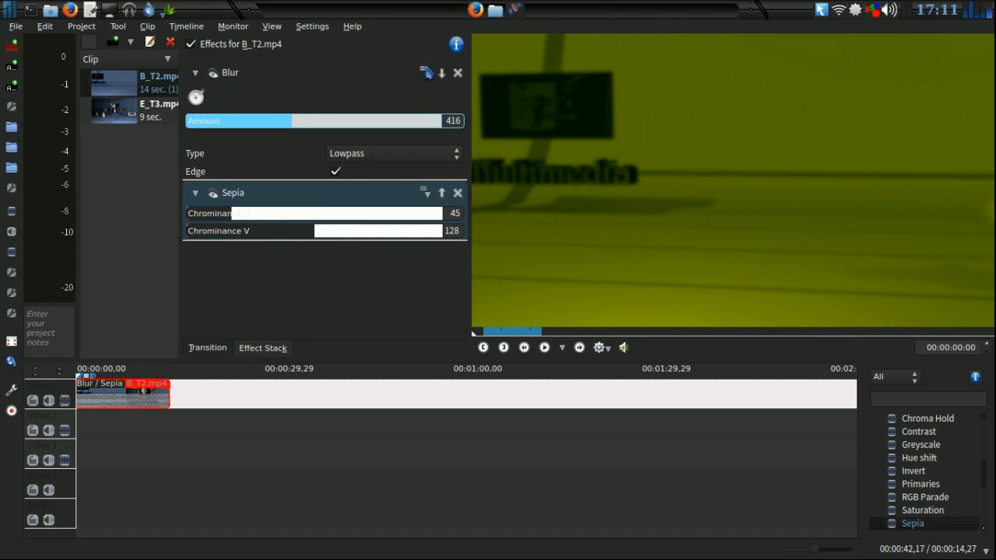
Create an effect group from the Blur effect, and collapse and expand the group to check its contents.
left_click(425, 73)
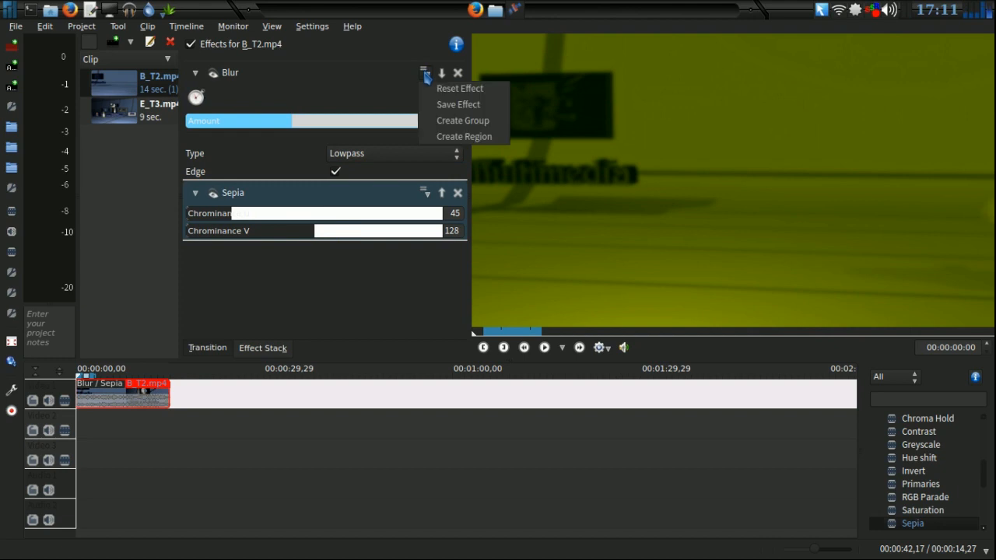
left_click(435, 121)
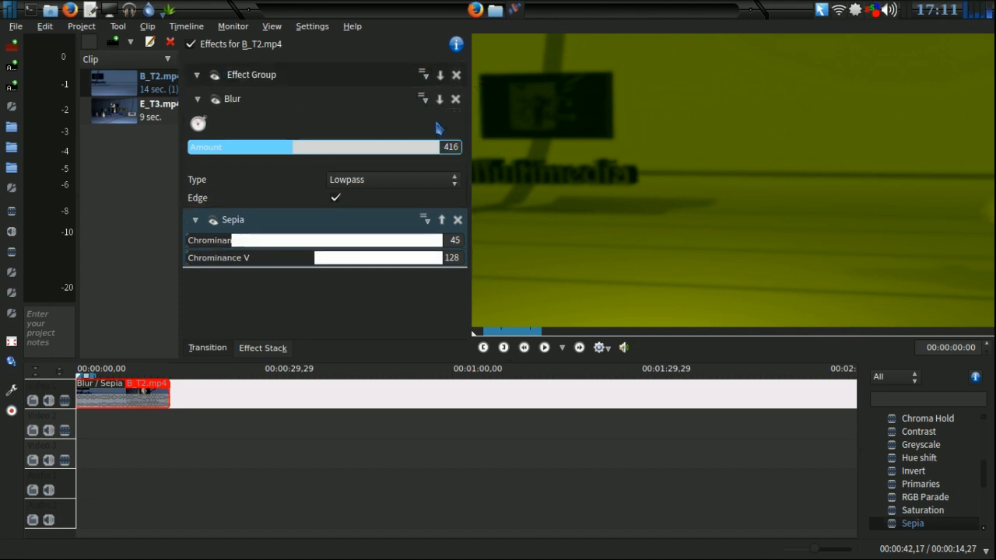
left_click(197, 76)
left_click(197, 75)
left_click(197, 75)
left_click(197, 76)
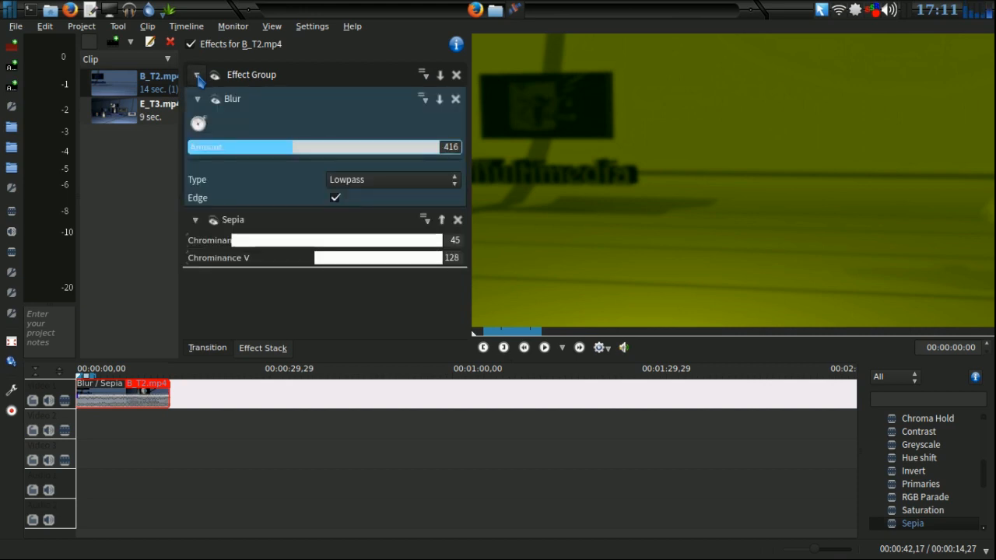
left_click(197, 76)
left_click(197, 75)
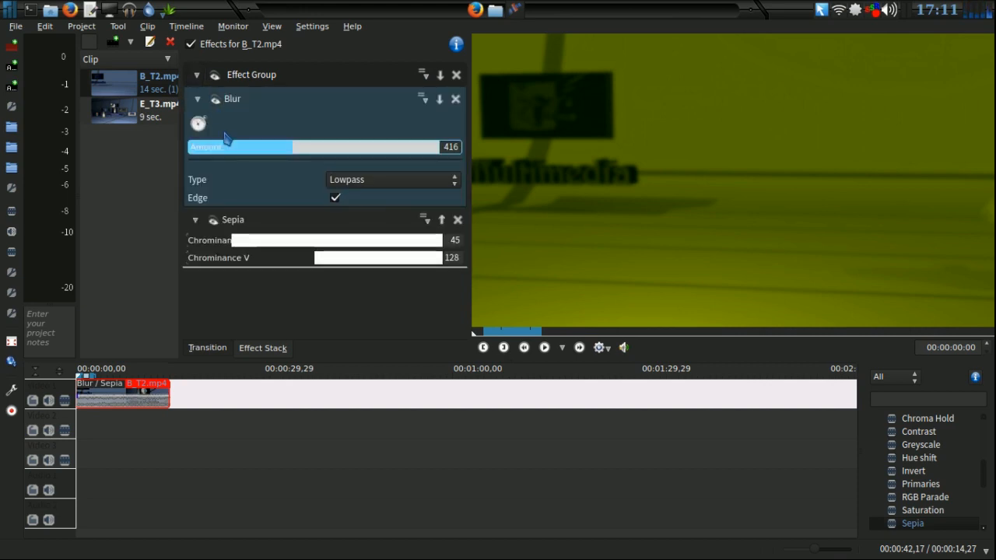
Move the Sepia effect into the effect group and reorder it below Blur.
left_click_drag(241, 222, 258, 79)
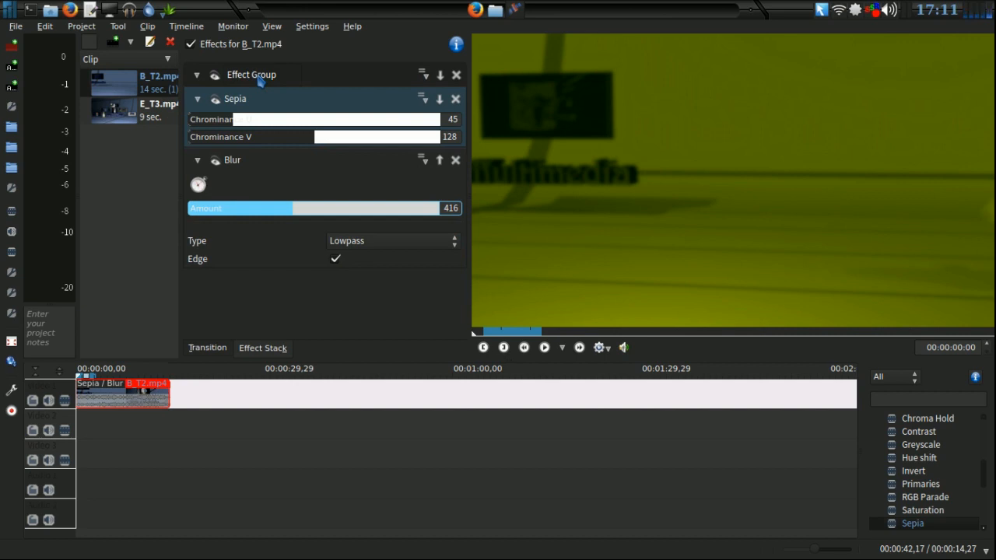
left_click(197, 75)
left_click(196, 75)
left_click_drag(261, 100, 280, 160)
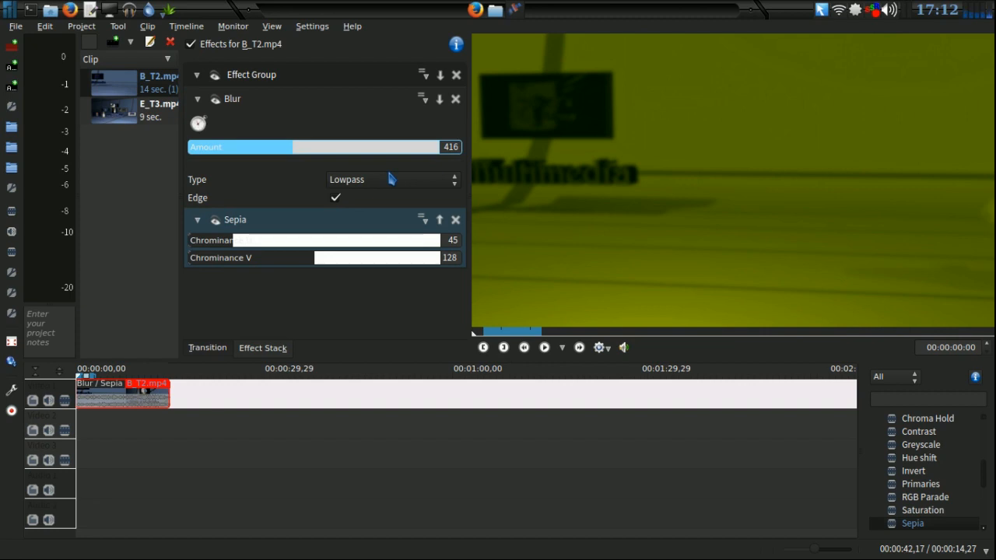
Save the effect group under the name 00.
left_click(425, 78)
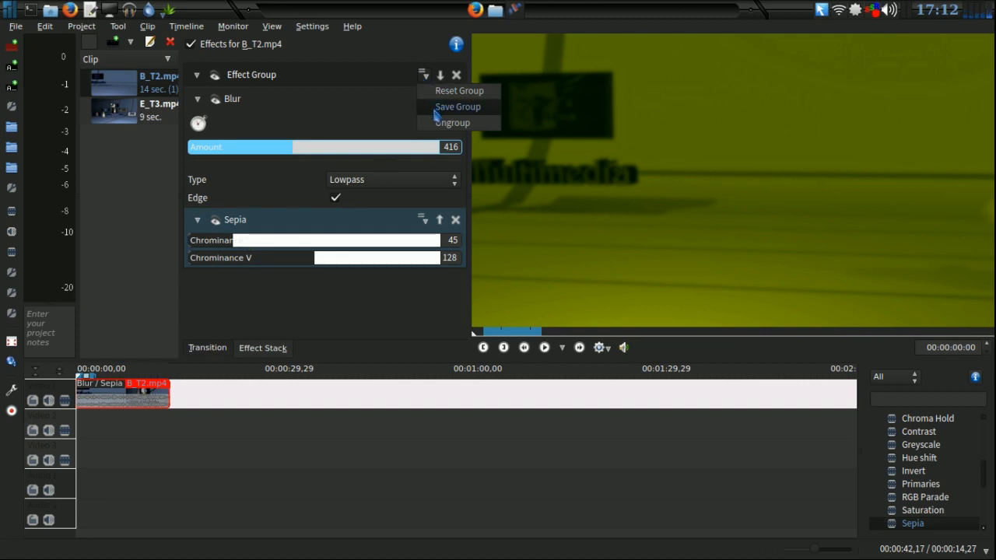
left_click(457, 107)
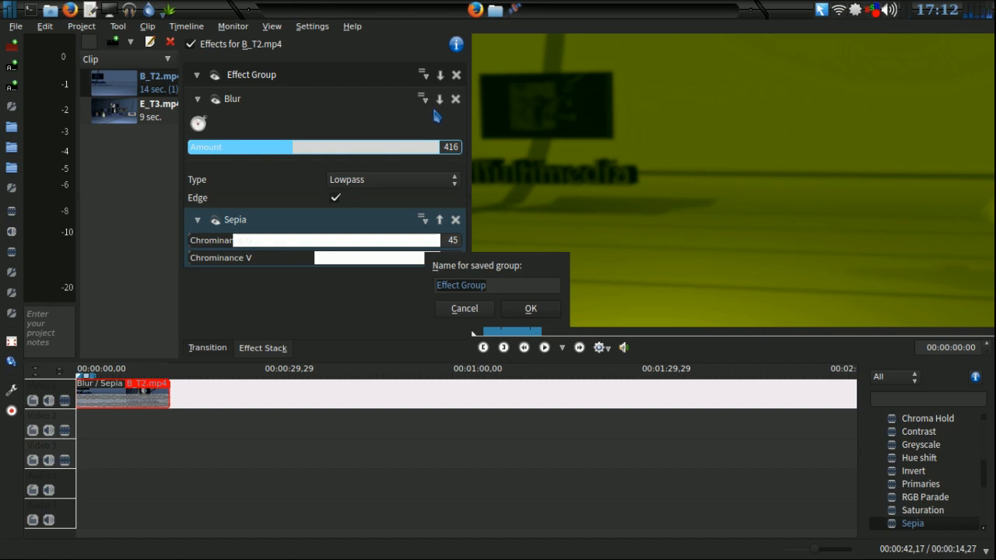
type("00")
left_click(531, 312)
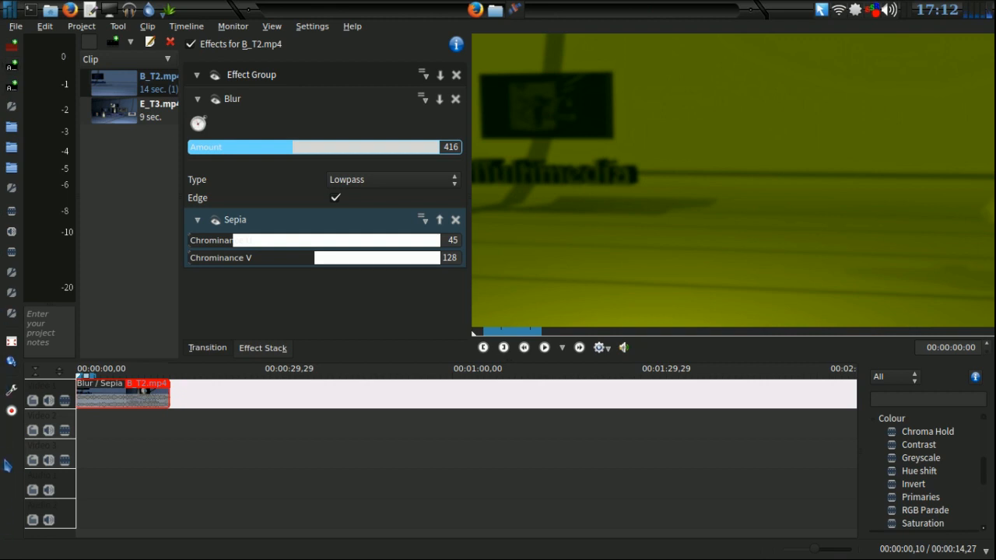
In the toolbar configuration, filter the available actions by 00 and remove the existing 00 action from the Extra Toolbar.
right_click(12, 443)
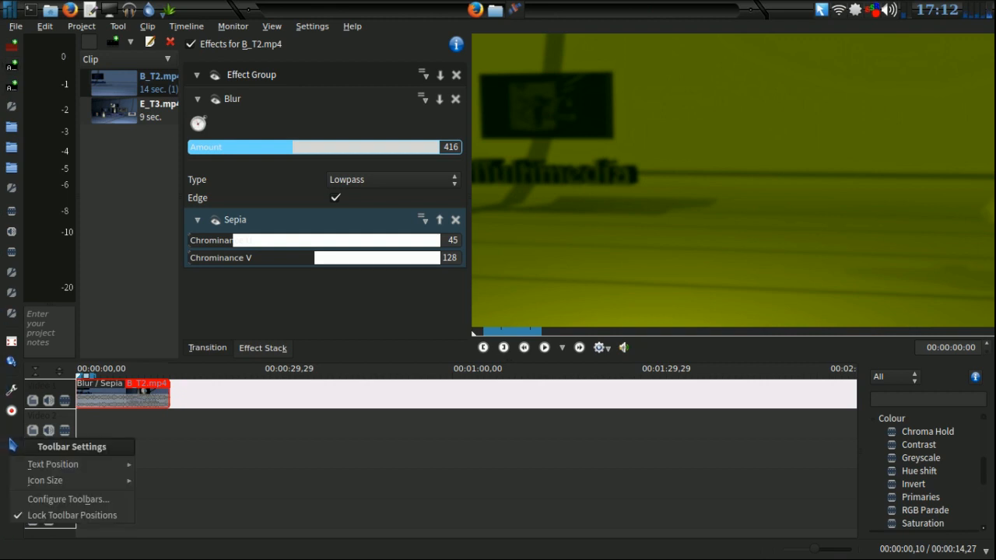
left_click(33, 499)
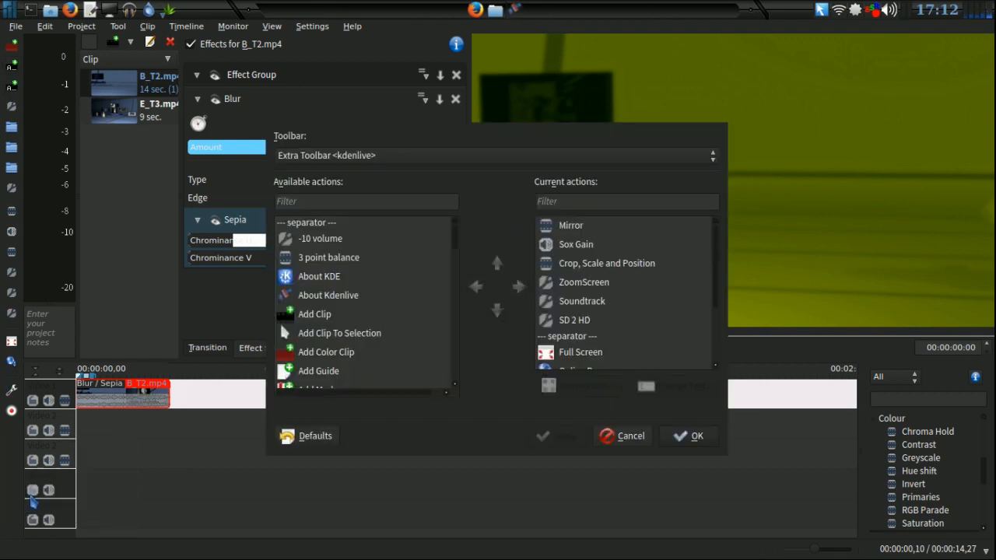
left_click_drag(718, 249, 715, 315)
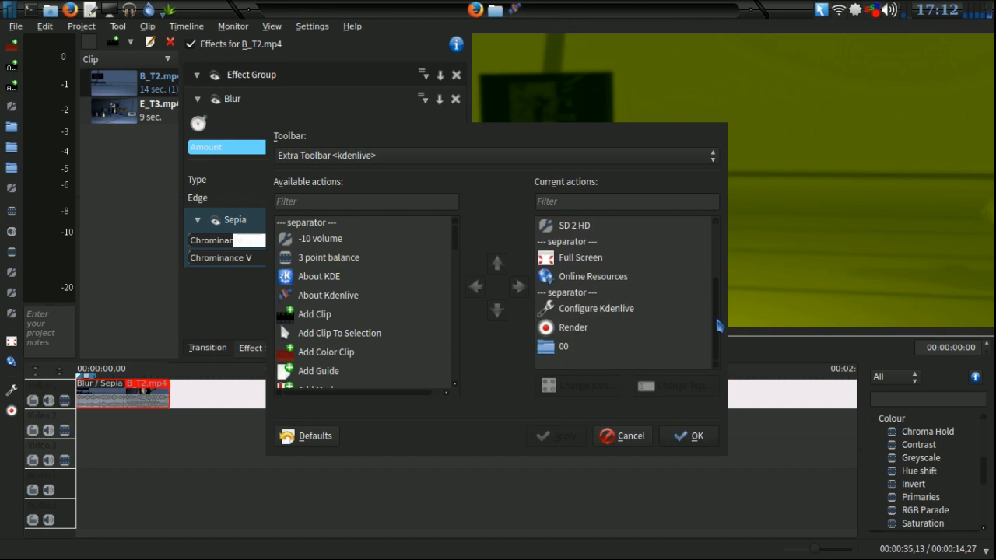
left_click(547, 350)
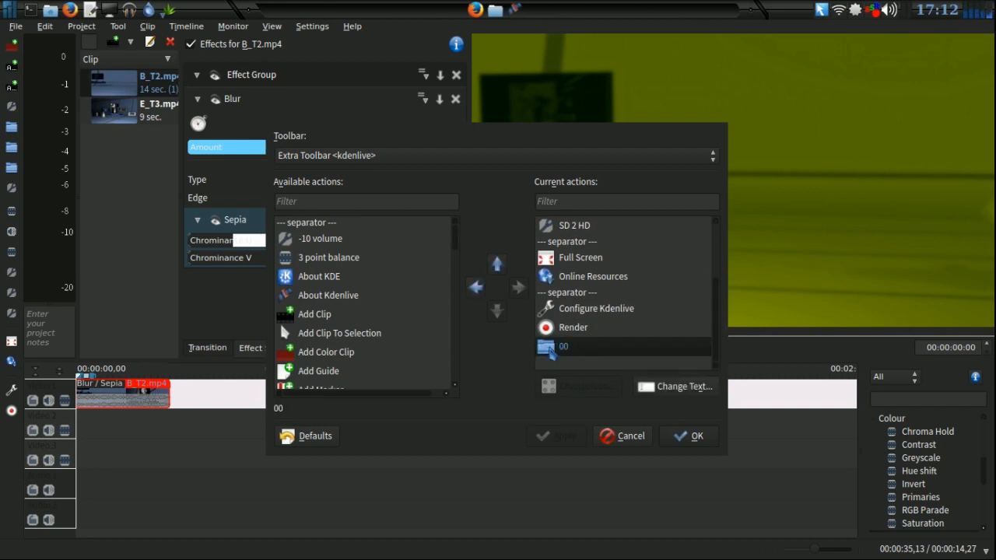
left_click(290, 204)
type("00")
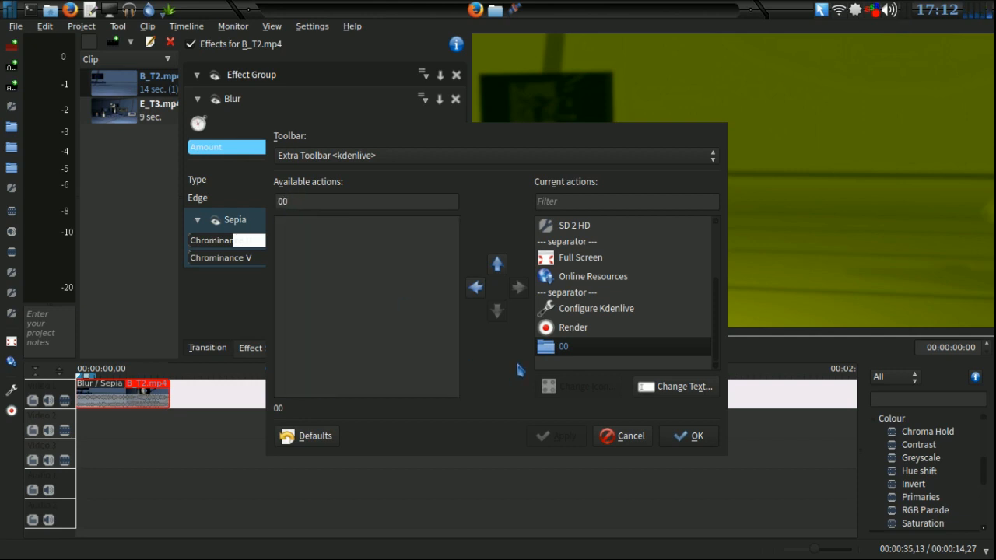
left_click(482, 292)
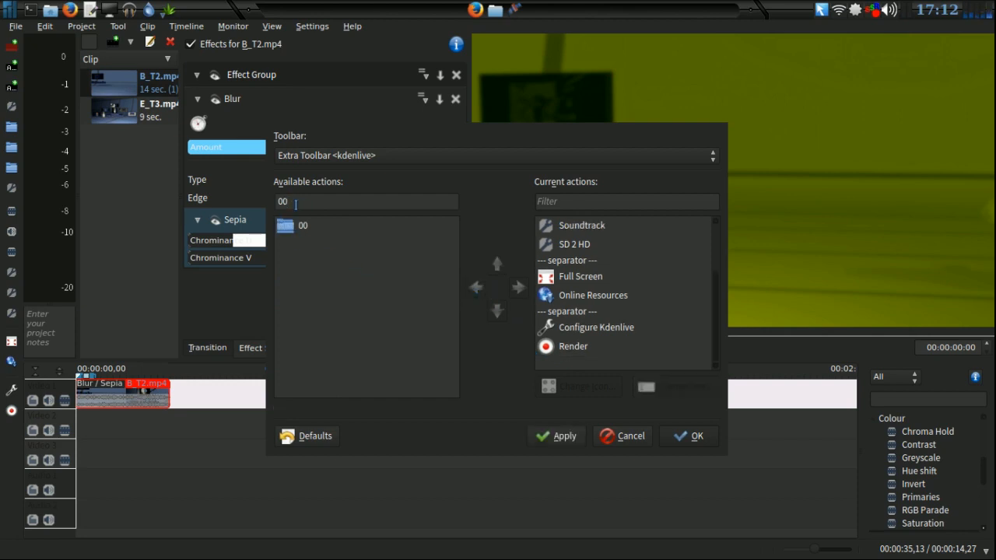
Add the 00 action back to the end of the Extra Toolbar, apply the change and close the toolbar configuration.
left_click(287, 228)
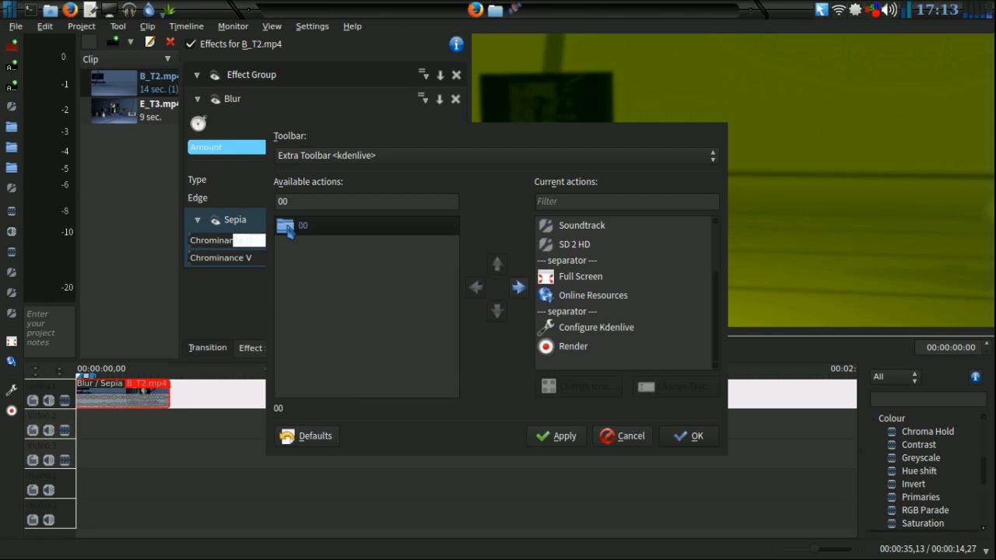
left_click(518, 288)
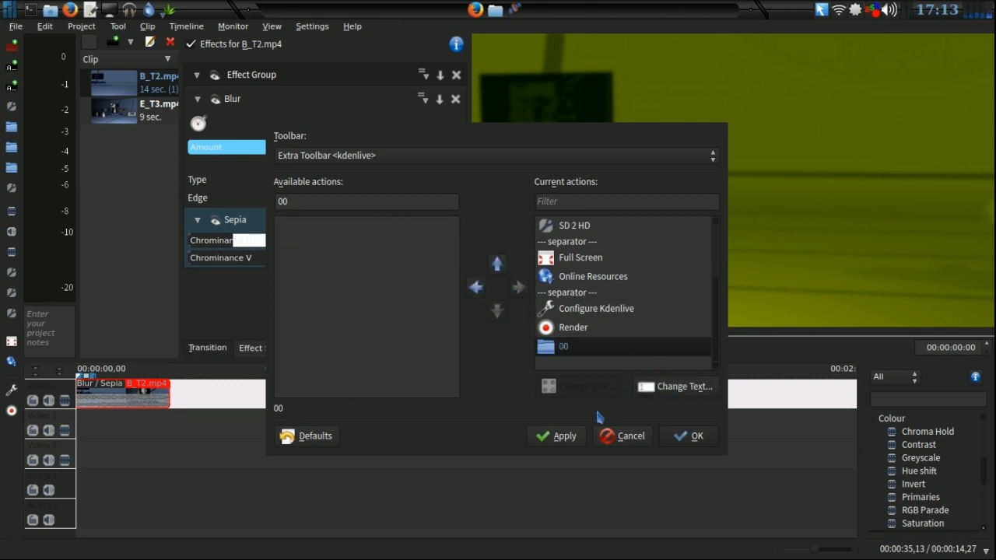
left_click(568, 438)
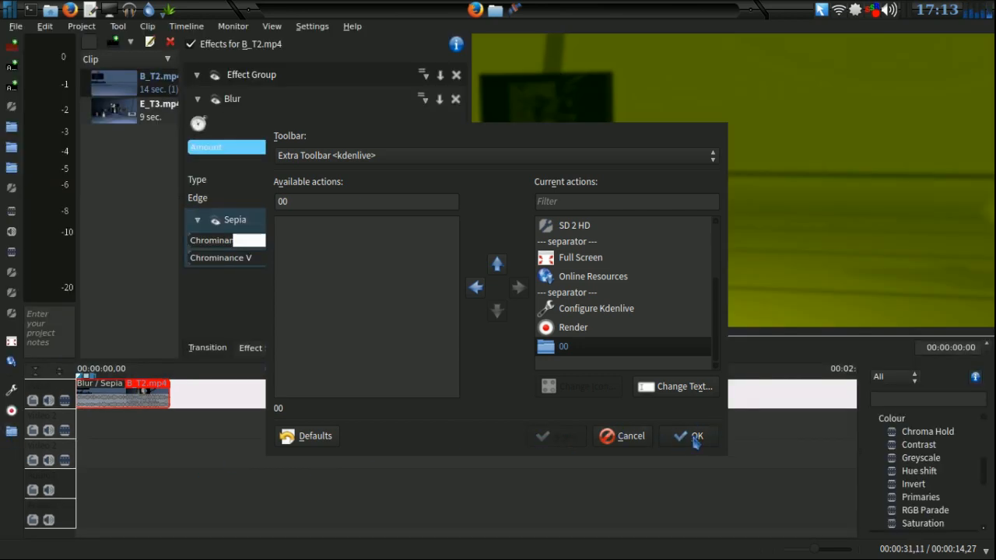
left_click(627, 437)
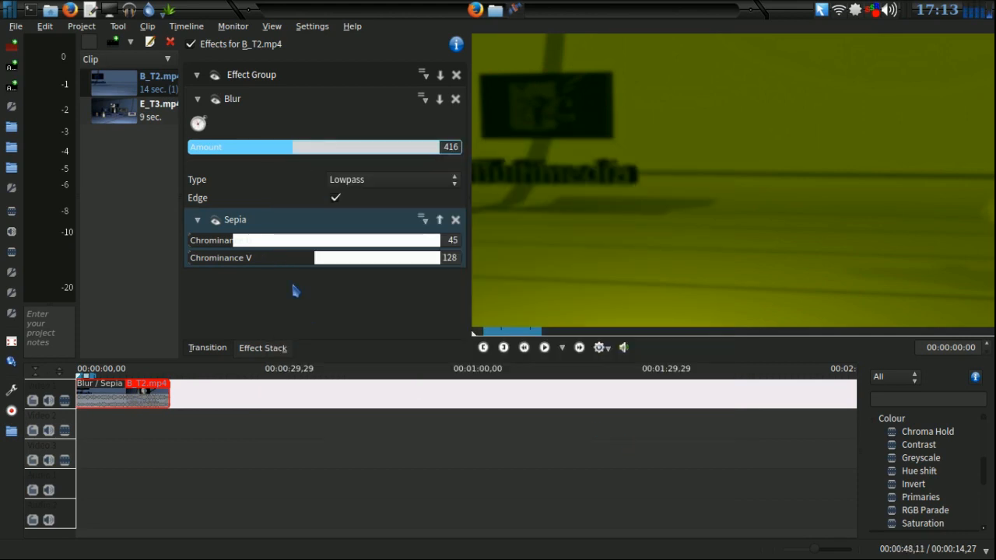
Delete the effect group from the B_T2.mp4 clip and apply the saved 00 group in its place.
left_click(457, 76)
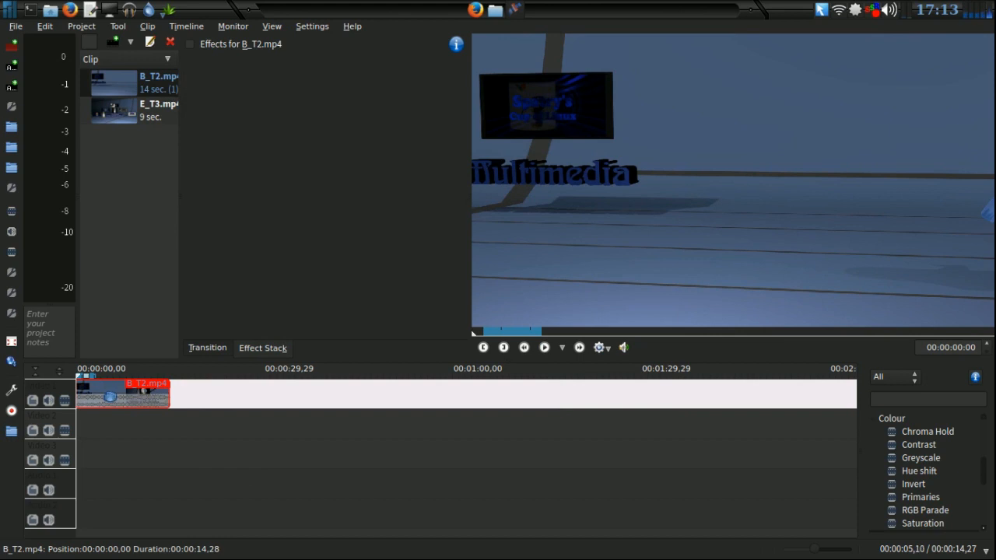
left_click(12, 434)
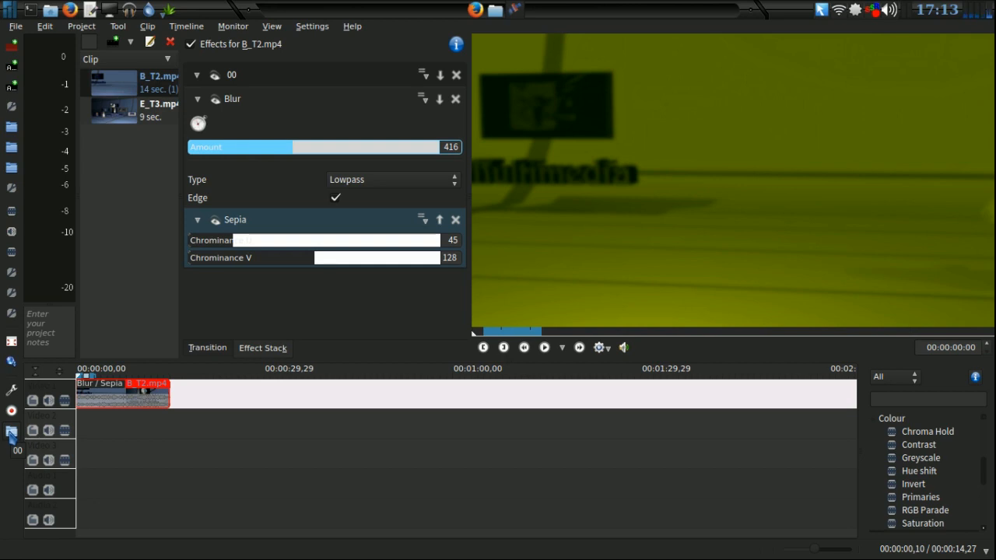
Delete the 00 effect group from the B_T2.mp4 clip and enlarge the project notes area.
left_click(457, 75)
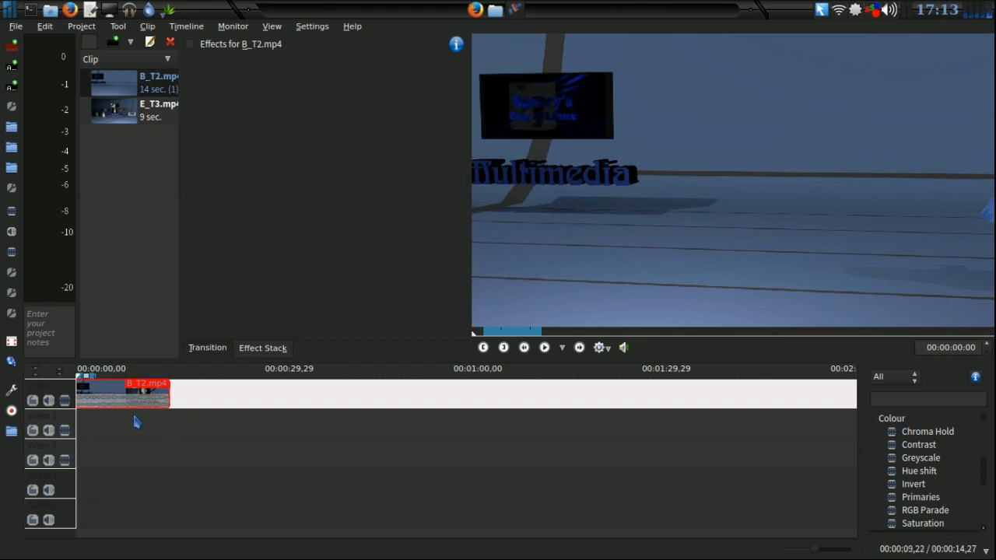
left_click_drag(46, 304, 47, 212)
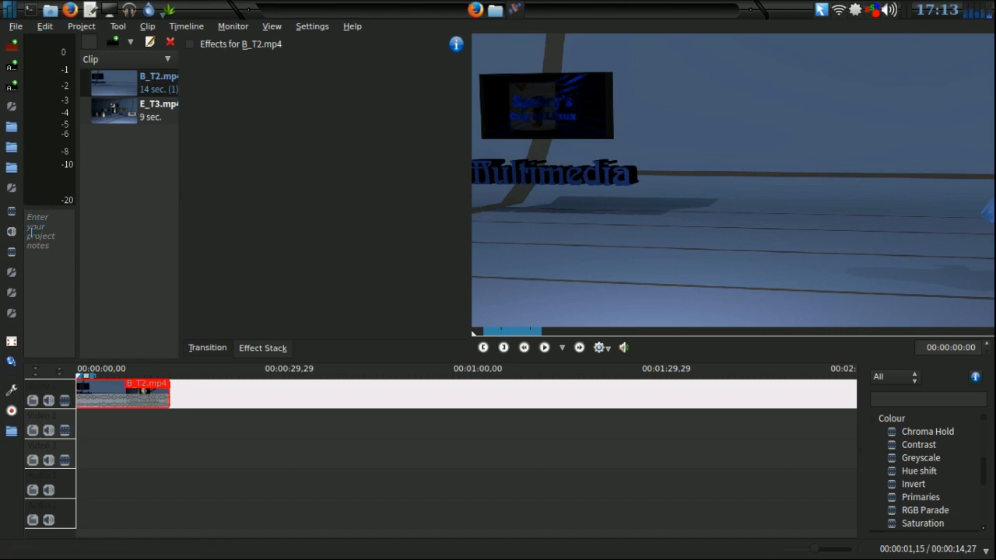
Place the playhead at 00:00:02:06, insert the current timecode into the project notes and add the text "needs work".
left_click(91, 423)
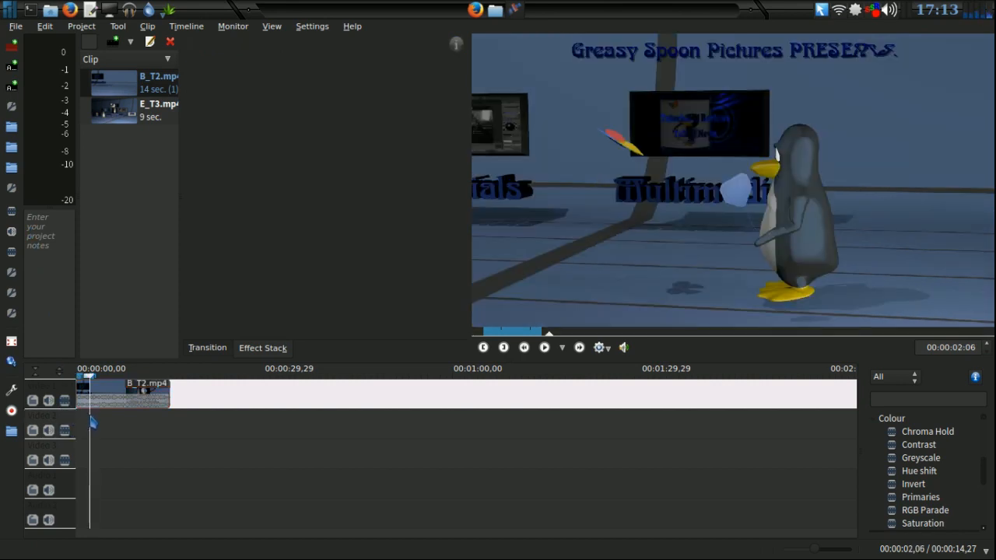
right_click(60, 256)
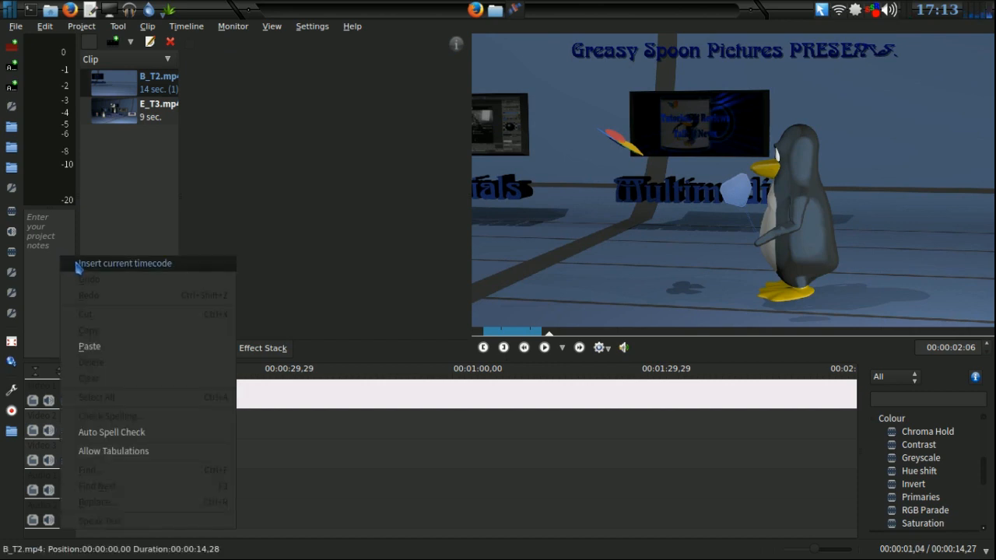
left_click(73, 264)
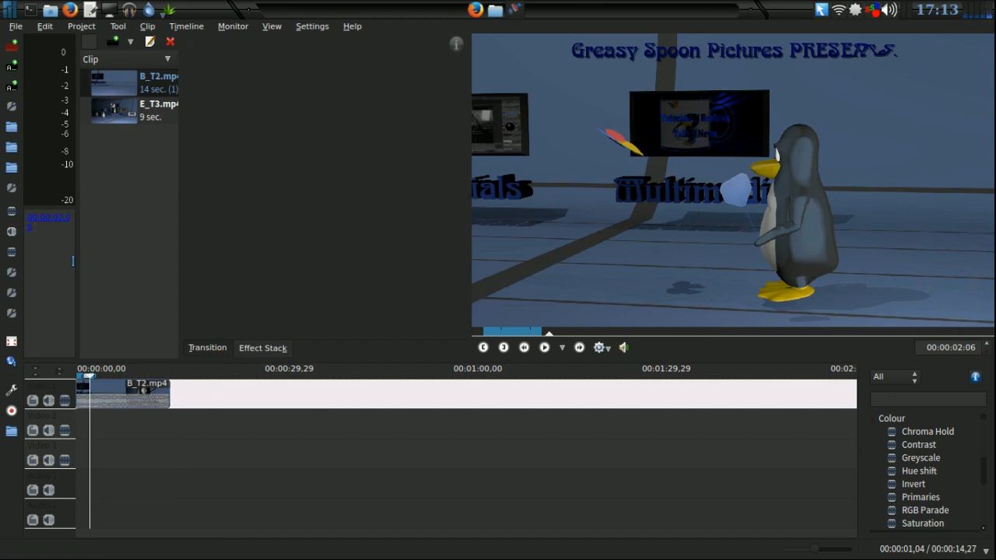
type("needs work")
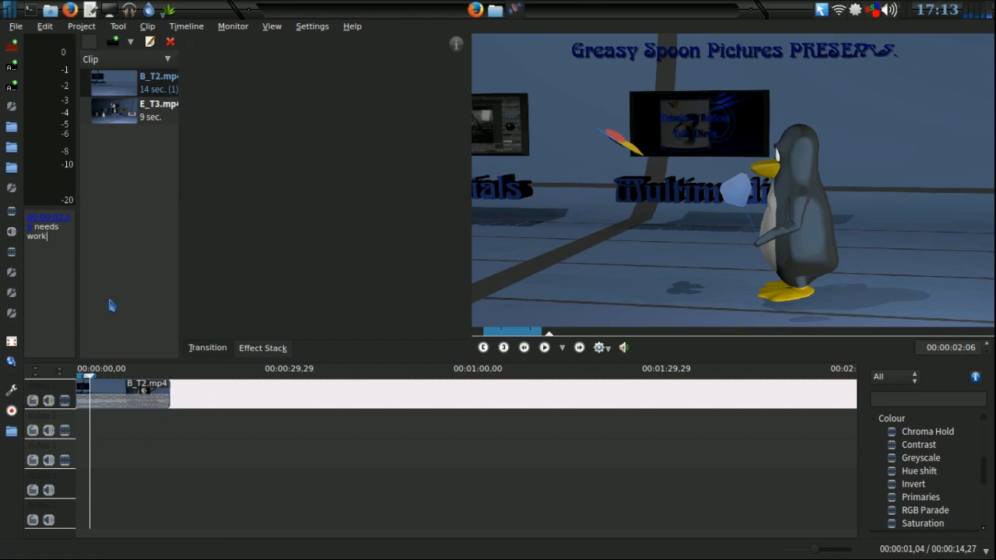
Add a timeline guide at 00:00:02,06 with the comment "needs work".
right_click(148, 377)
left_click(165, 381)
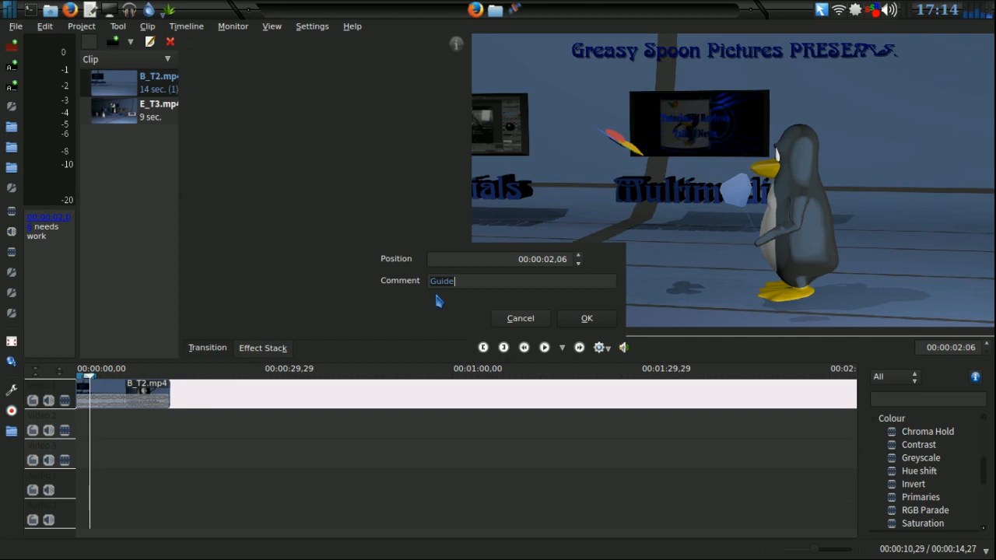
type("needs work")
left_click(581, 318)
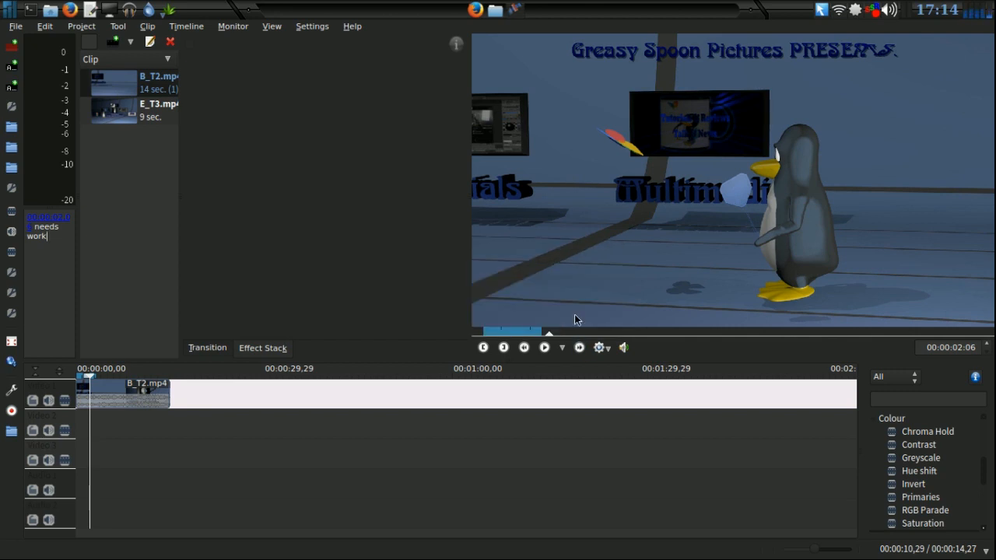
Place the playhead at 00:00:08:24, insert that timecode into the project notes and add the text "perfect".
left_click(132, 420)
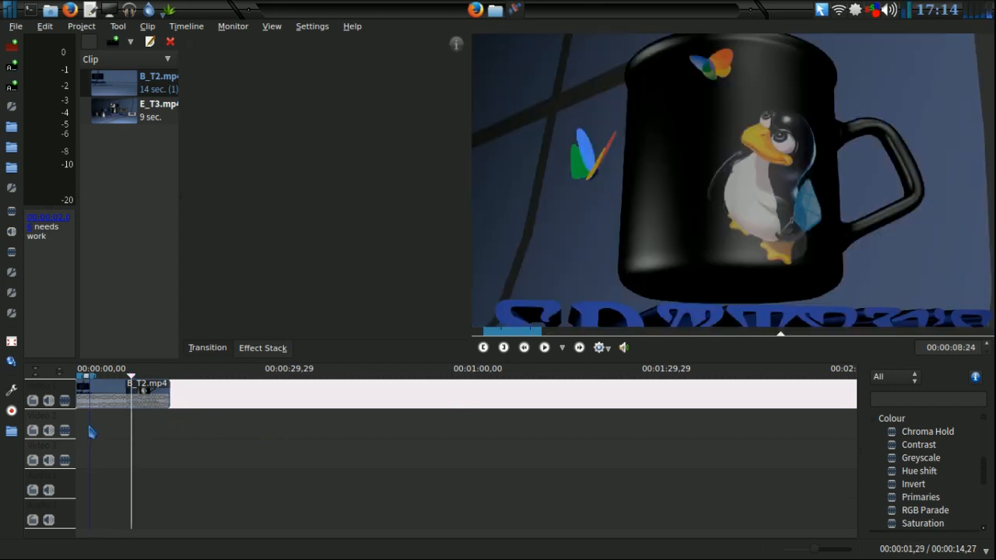
right_click(45, 270)
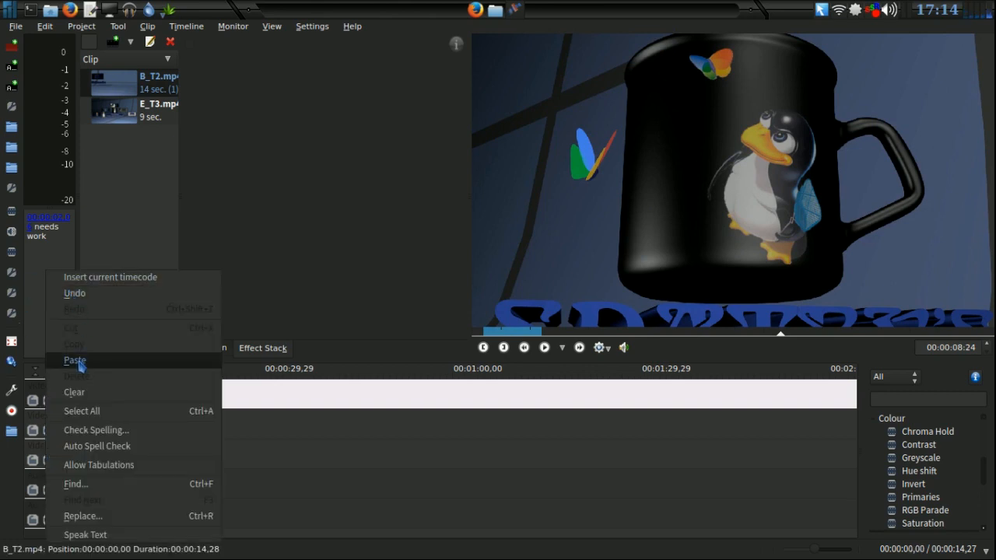
left_click(101, 278)
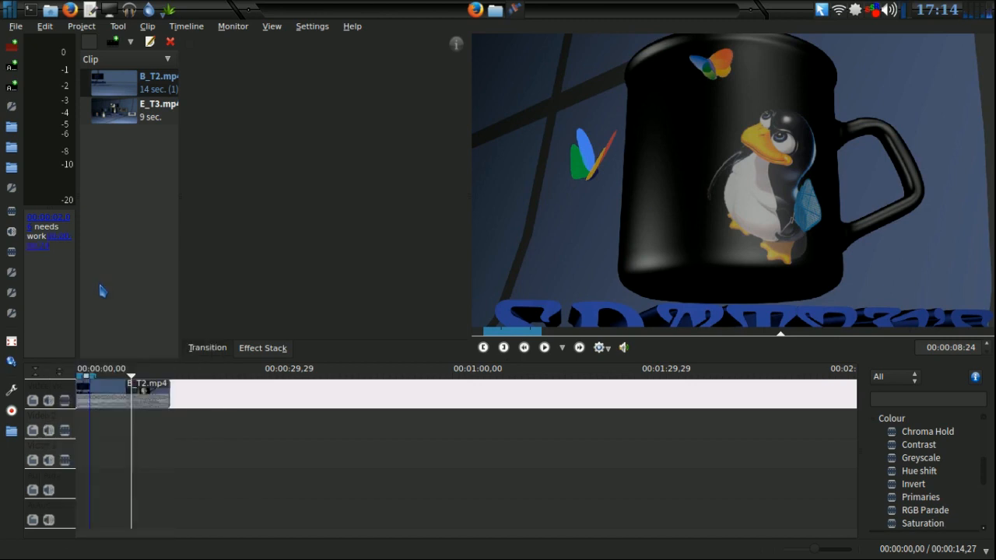
type("perfect")
Add a timeline guide at 00:00:08,24 with the comment "perfect".
right_click(165, 378)
left_click(189, 379)
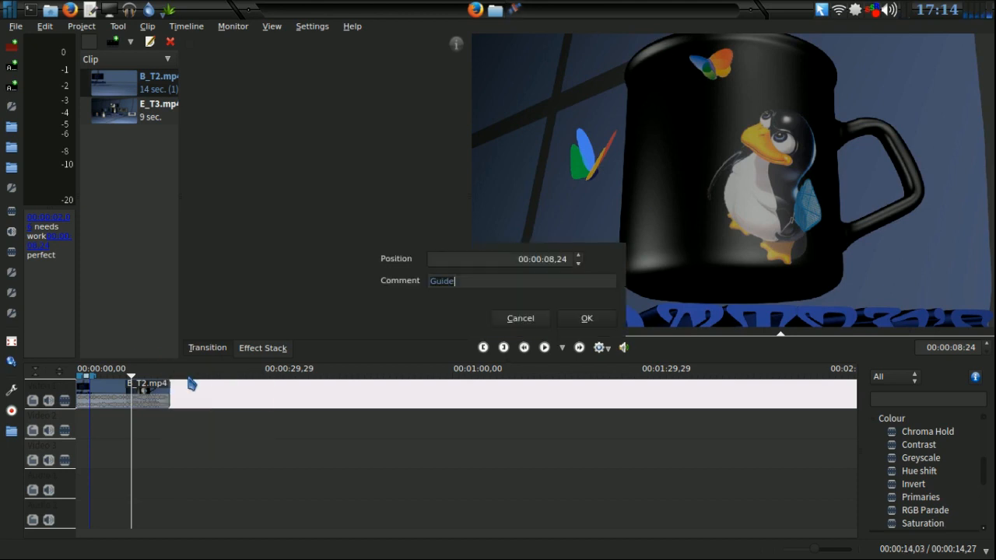
type("perfect")
left_click(590, 320)
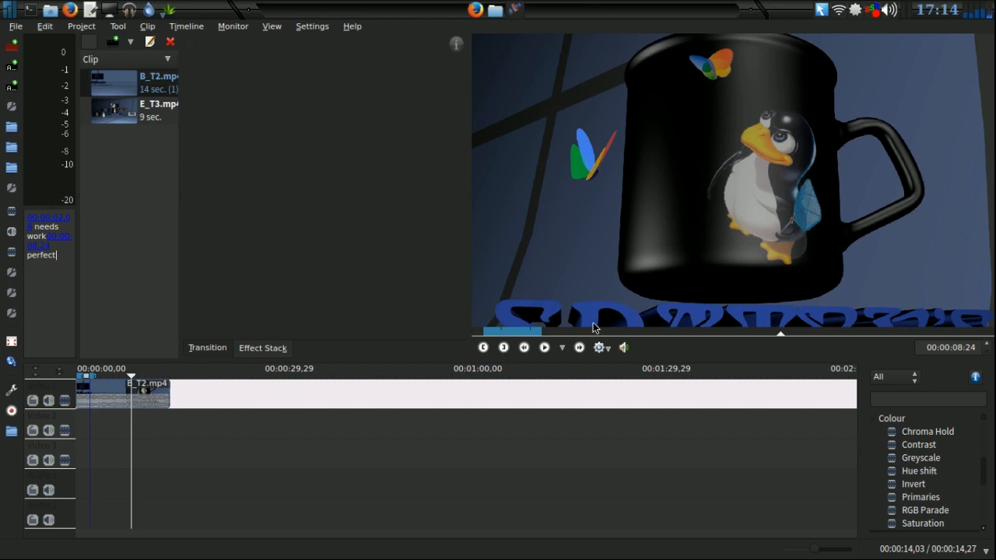
Go to the end of the timeline, then use the timecode links in the project notes to jump between both noted positions.
key("End")
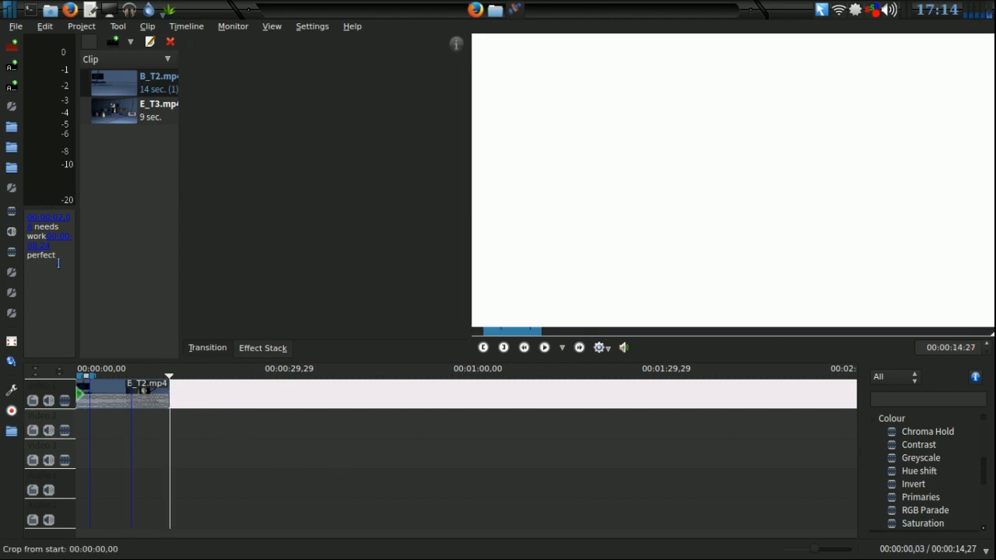
left_click(48, 223)
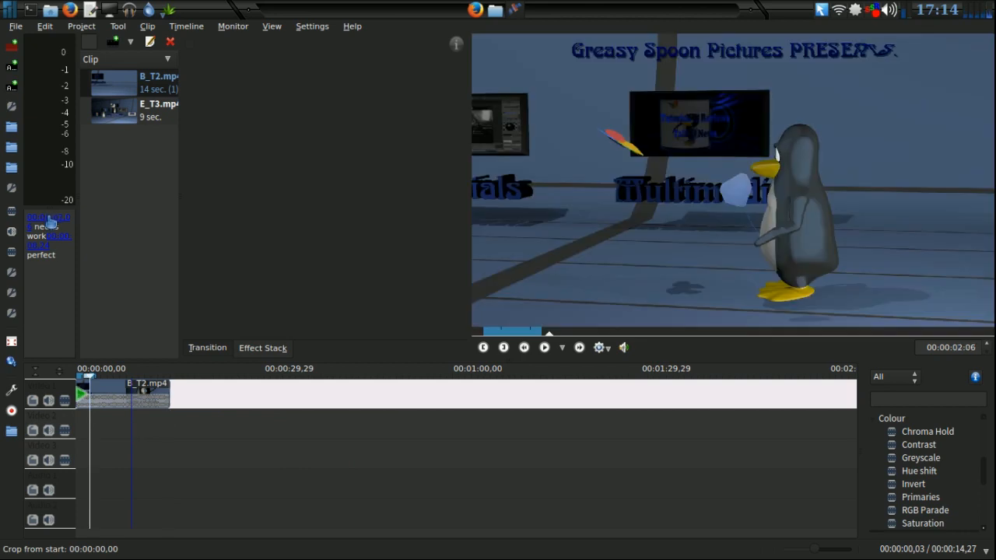
left_click(55, 242)
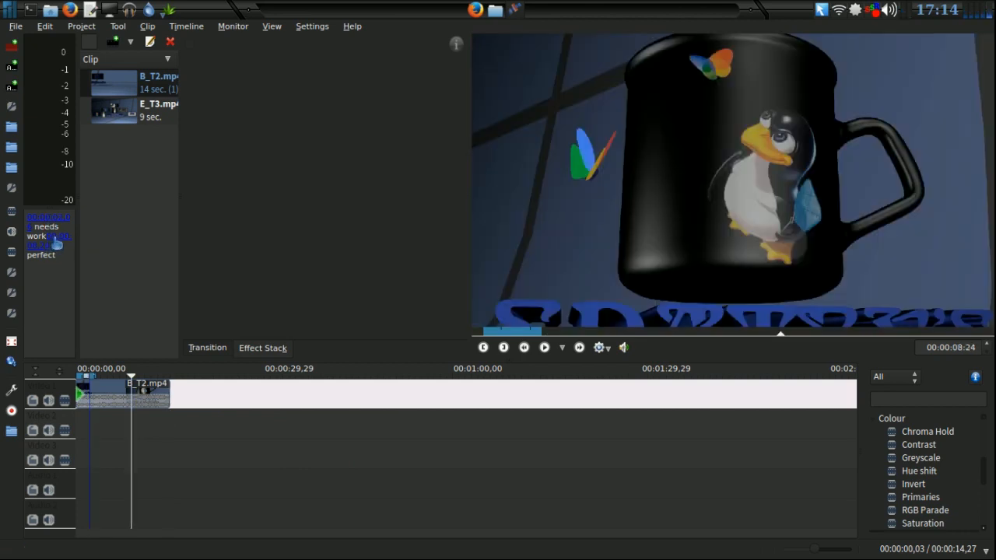
left_click(54, 220)
left_click(57, 244)
left_click(58, 223)
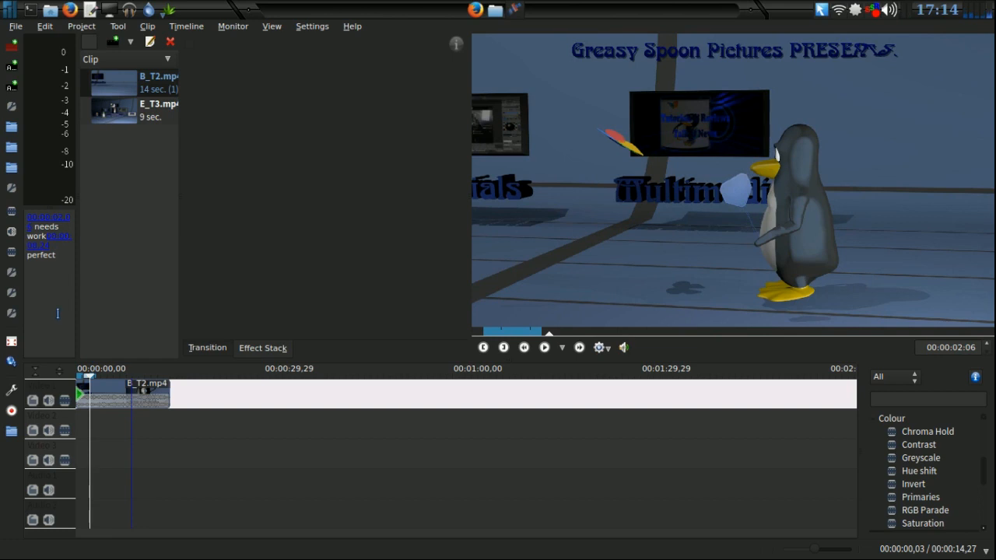
Clear all text from the project notes and delete all guides from the timeline.
left_click_drag(58, 255, 16, 221)
key("Delete")
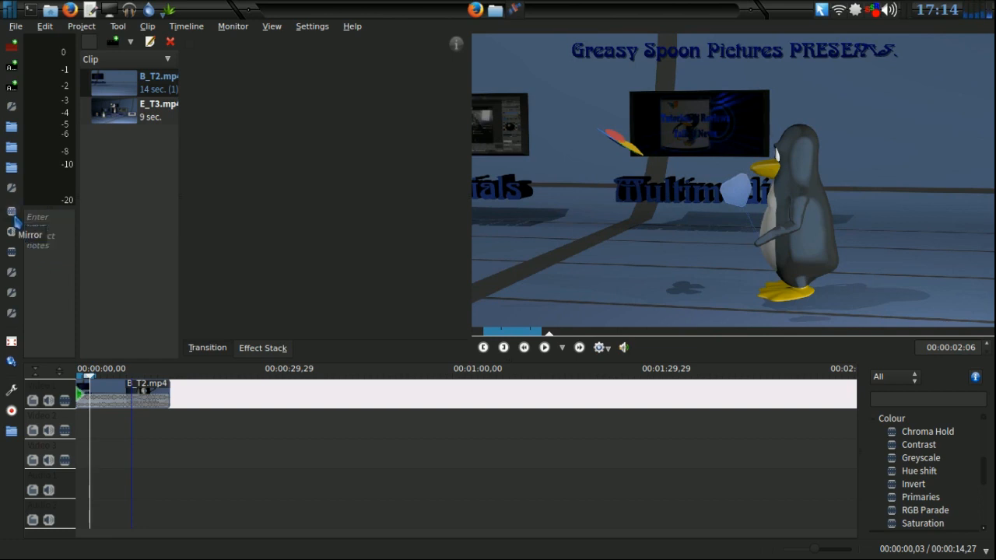
right_click(152, 376)
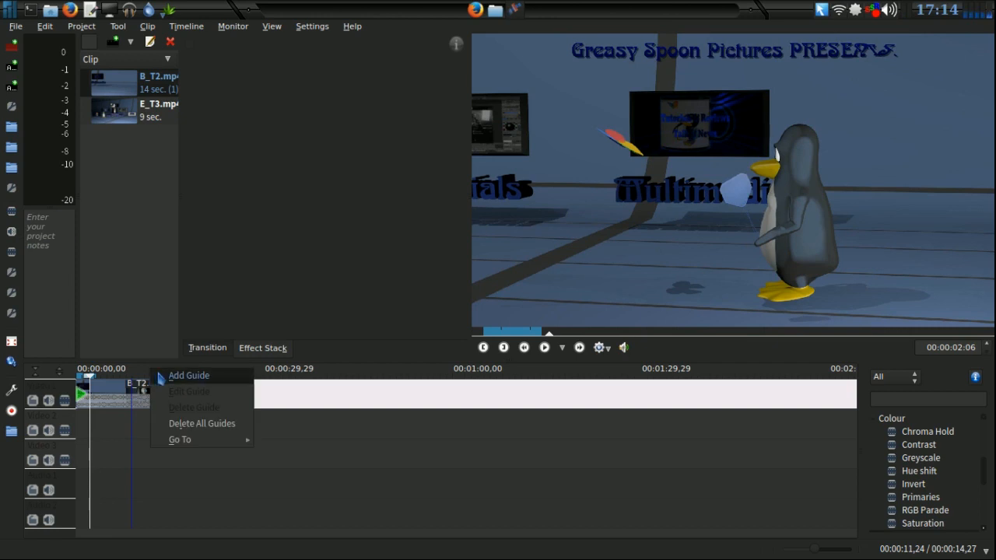
left_click(188, 424)
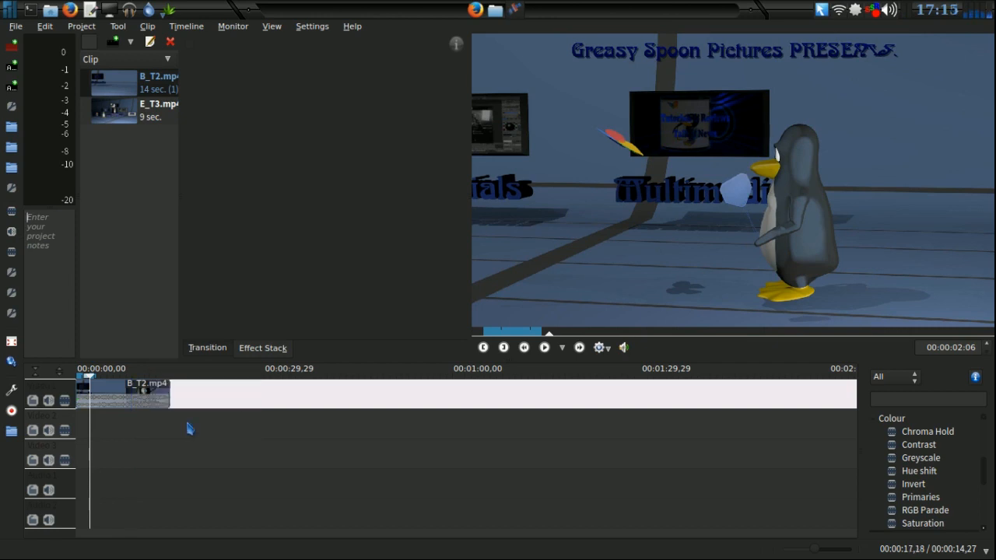
Examine the commands available for B_T2.mp4 in the project bin, including the transcode formats, and go to the clip's 00:00:00,00 occurrence in the timeline.
left_click(126, 397)
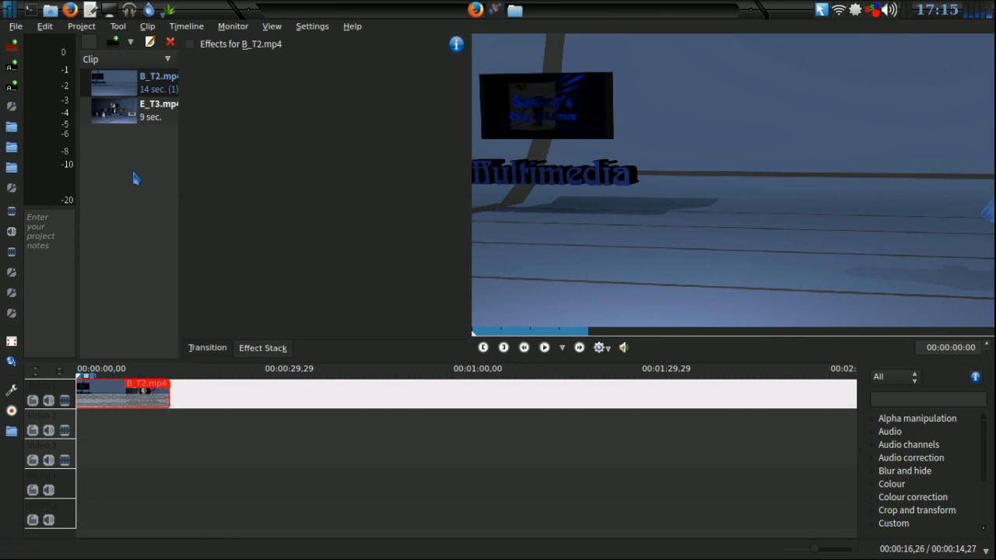
right_click(132, 164)
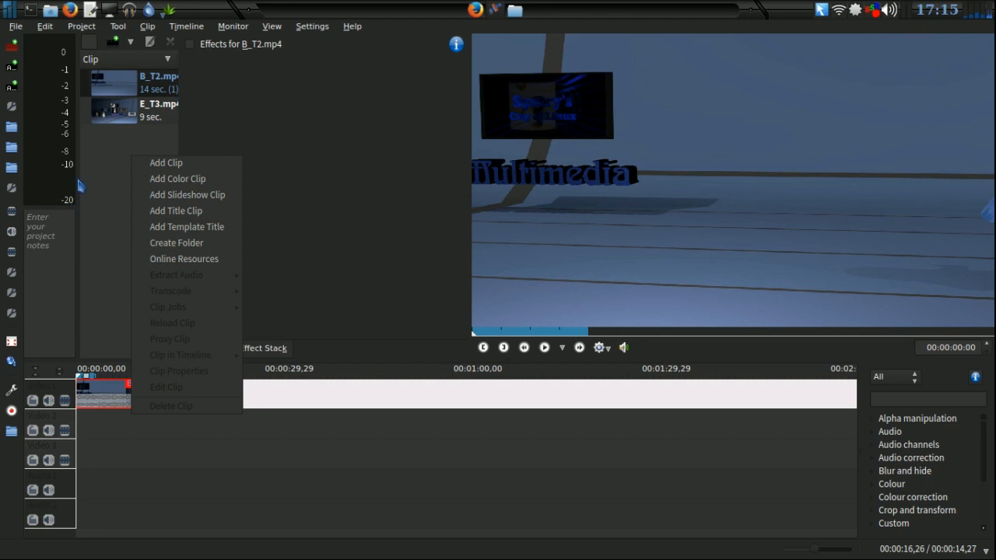
left_click(97, 171)
right_click(119, 88)
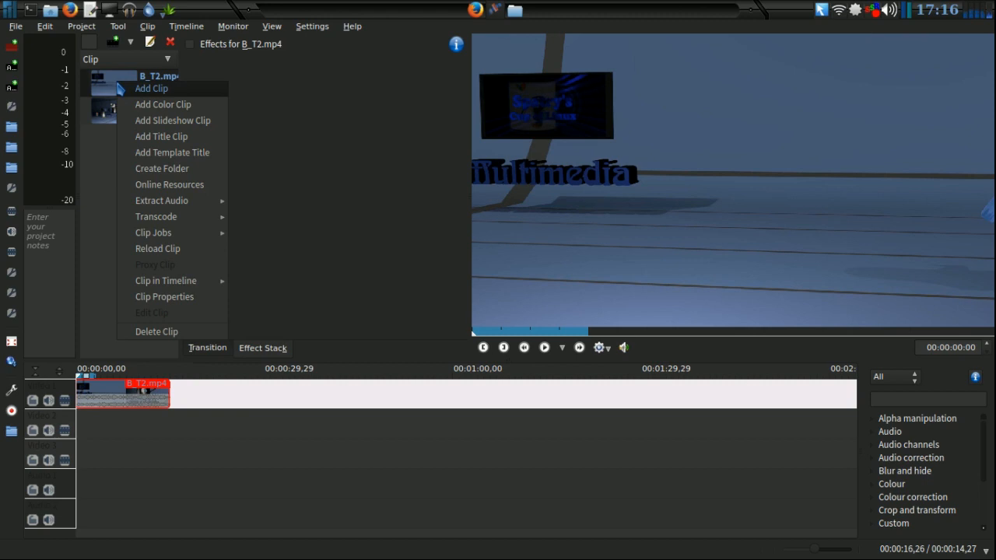
mouse_move(164, 206)
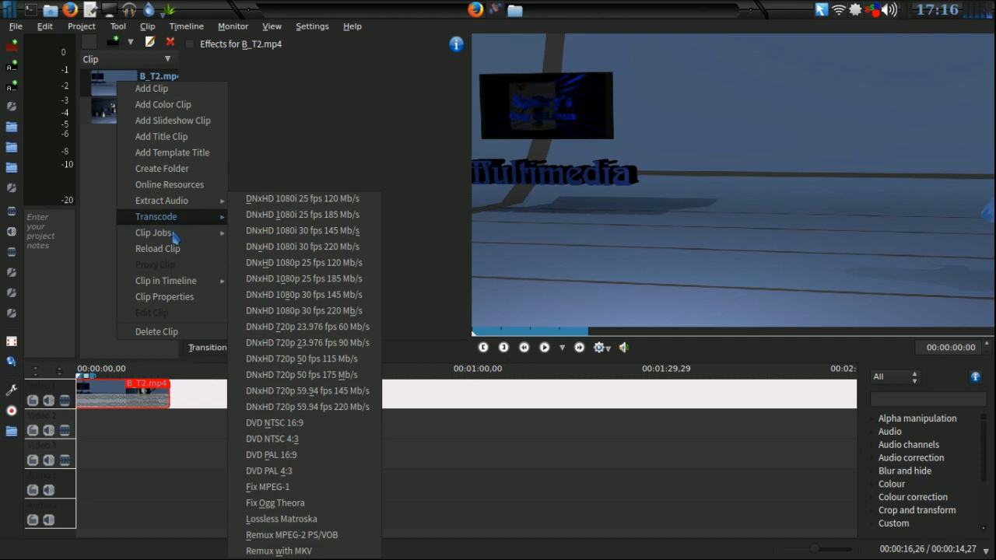
mouse_move(163, 240)
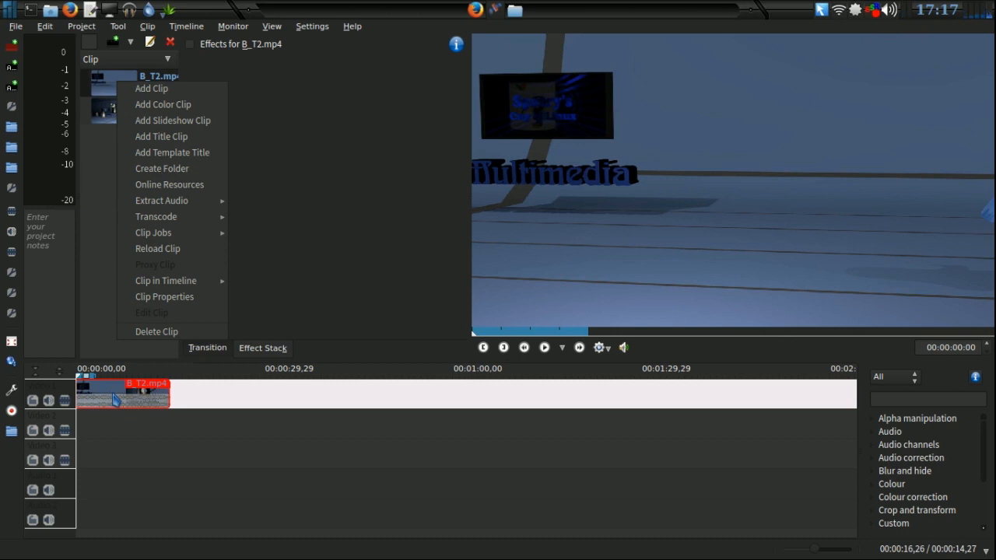
mouse_move(168, 282)
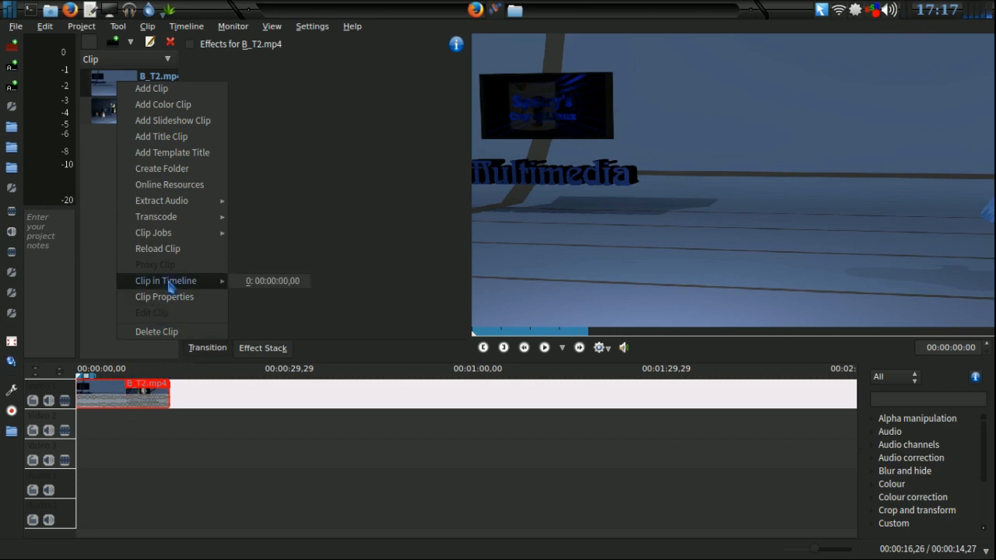
left_click(274, 285)
Move the playhead to 00:00:08:24 and check again where B_T2.mp4 is used in the timeline.
left_click_drag(111, 428, 132, 429)
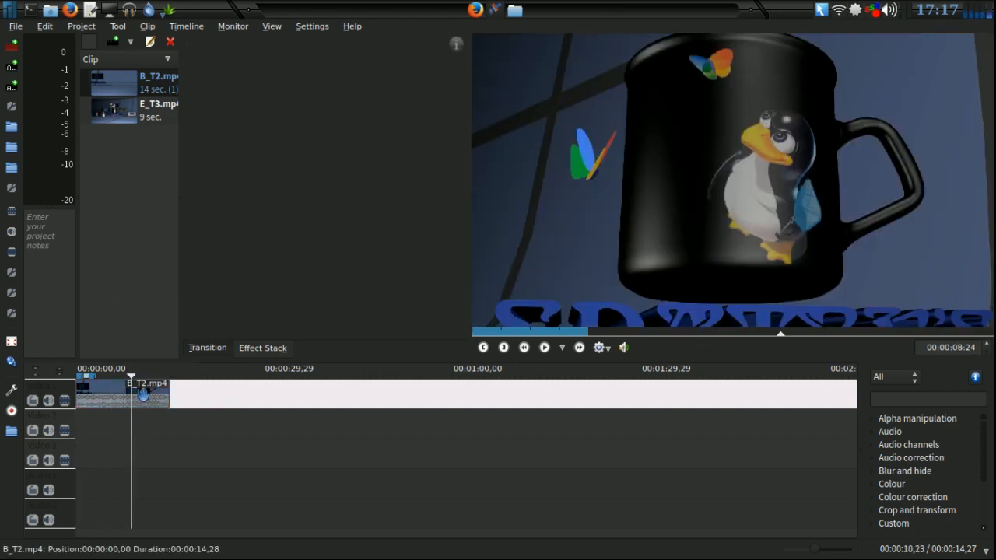
right_click(123, 83)
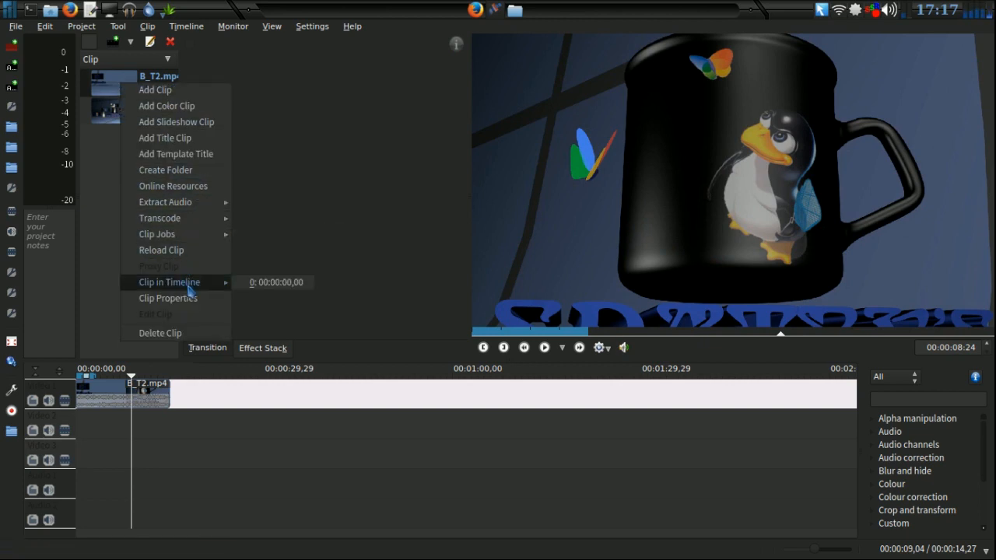
mouse_move(231, 286)
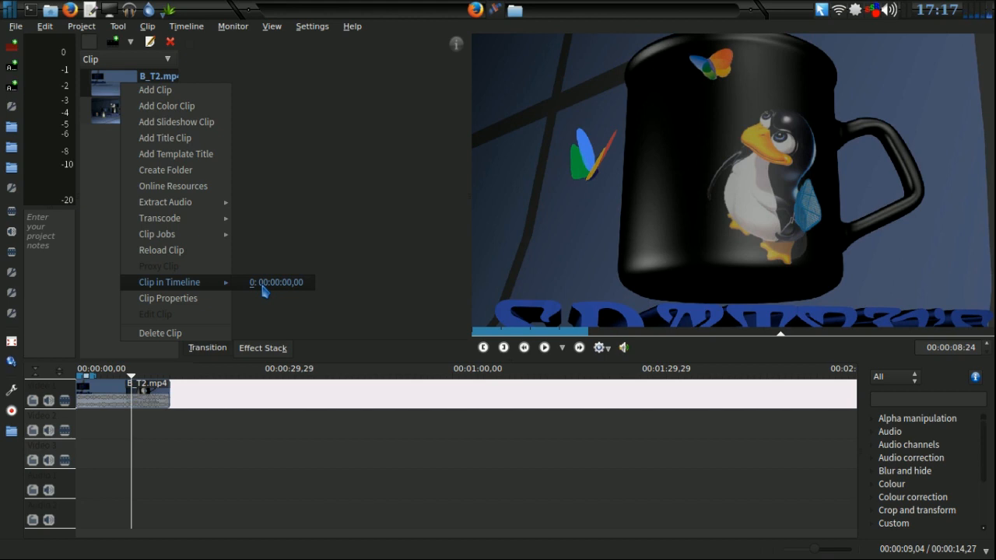
Open the clip properties of B_T2.mp4, review its audio, markers, metadata and advanced settings, and toggle Force aspect ratio on and off.
left_click(184, 301)
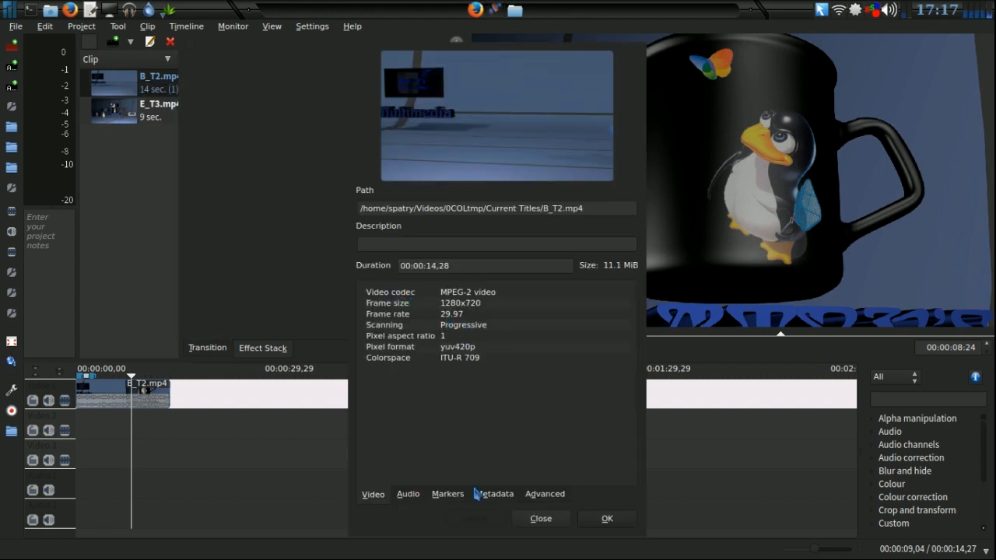
left_click(413, 496)
left_click(443, 498)
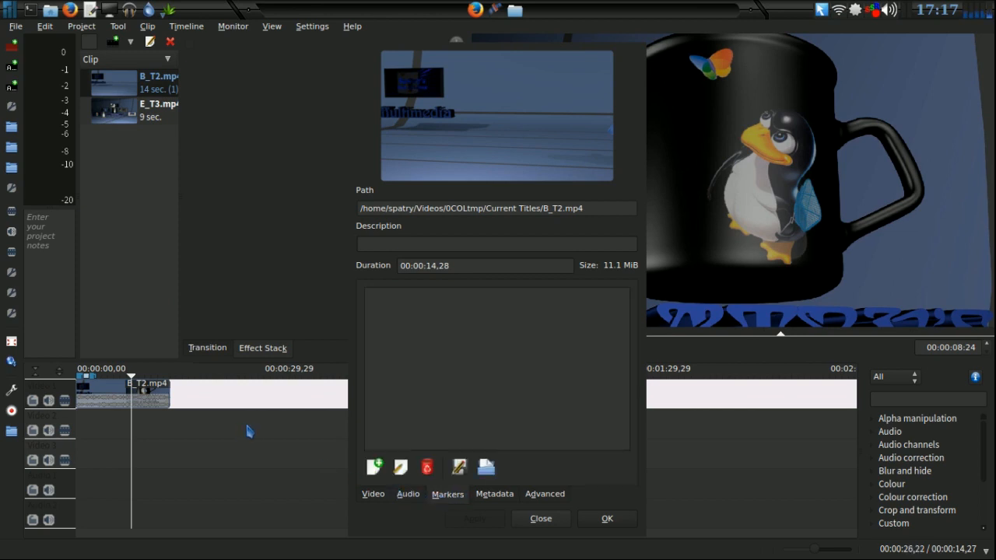
left_click(502, 501)
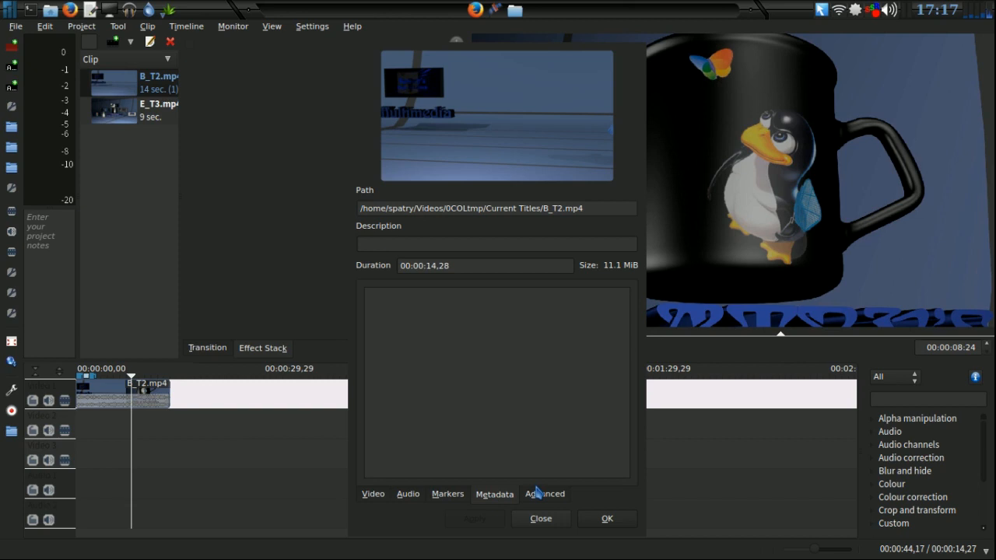
left_click(543, 495)
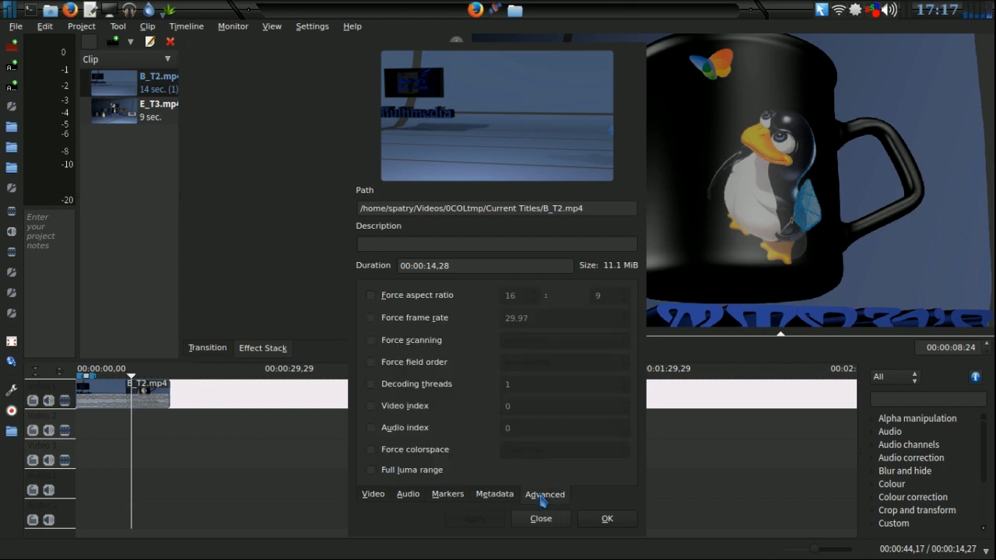
left_click(371, 296)
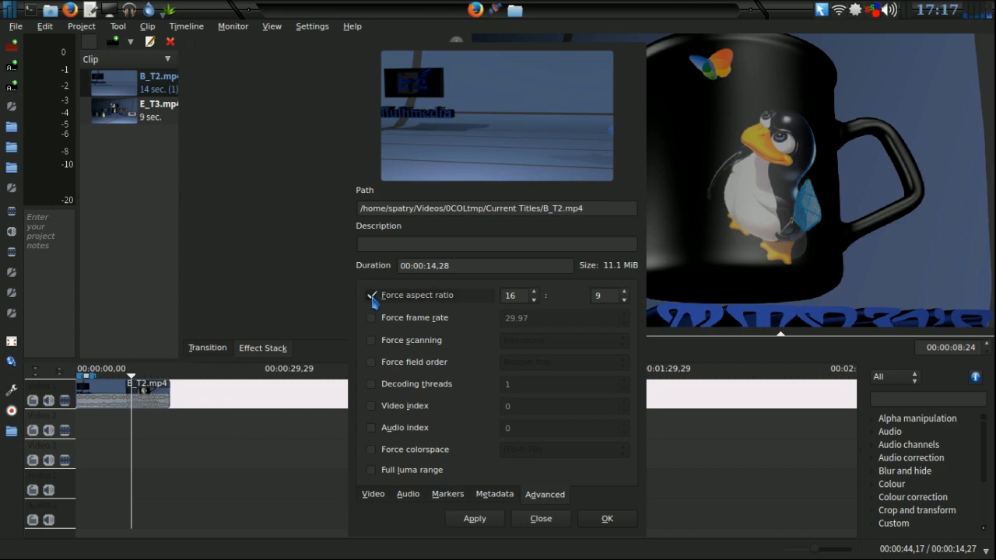
left_click(372, 298)
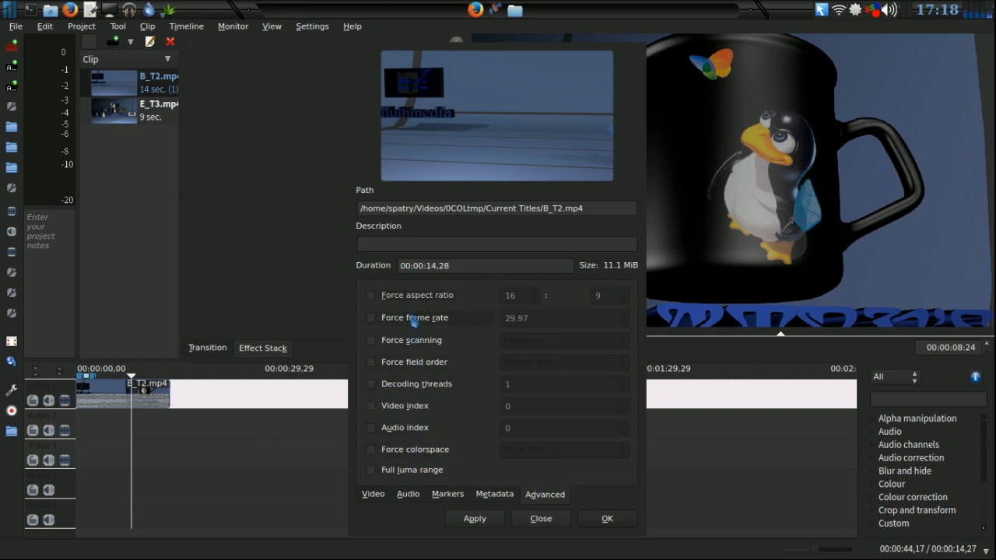
Close the clip properties and delete the B_T2.mp4 clip from the timeline.
left_click(541, 518)
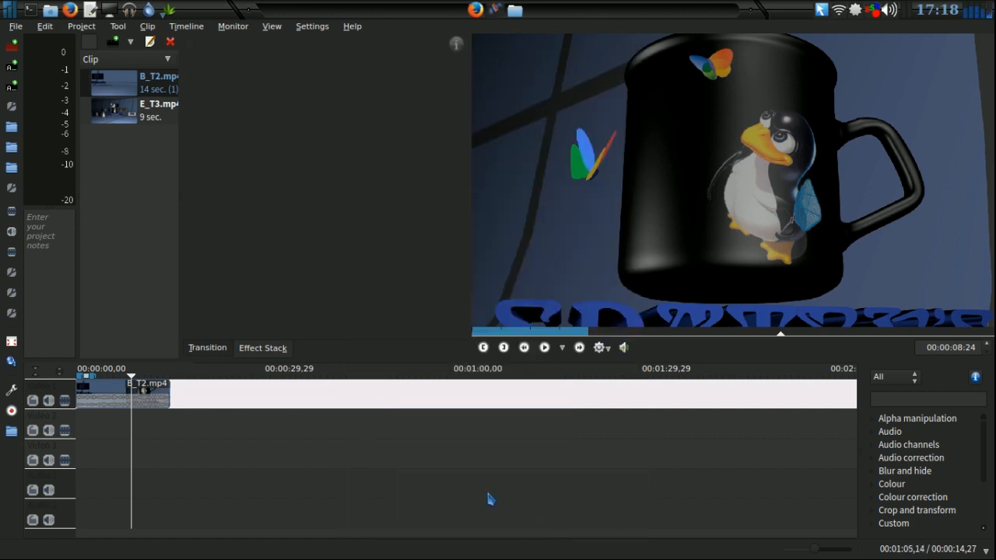
left_click(108, 393)
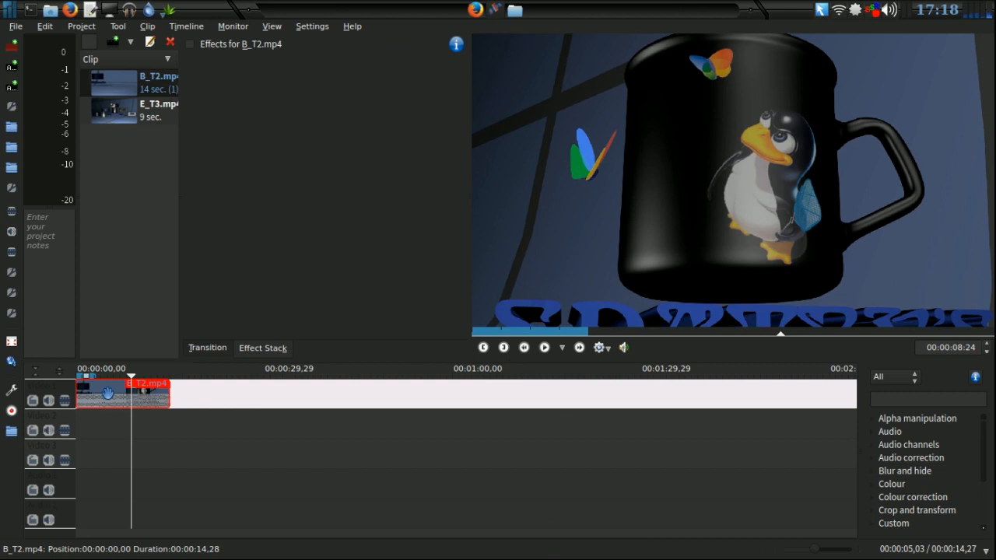
key("Delete")
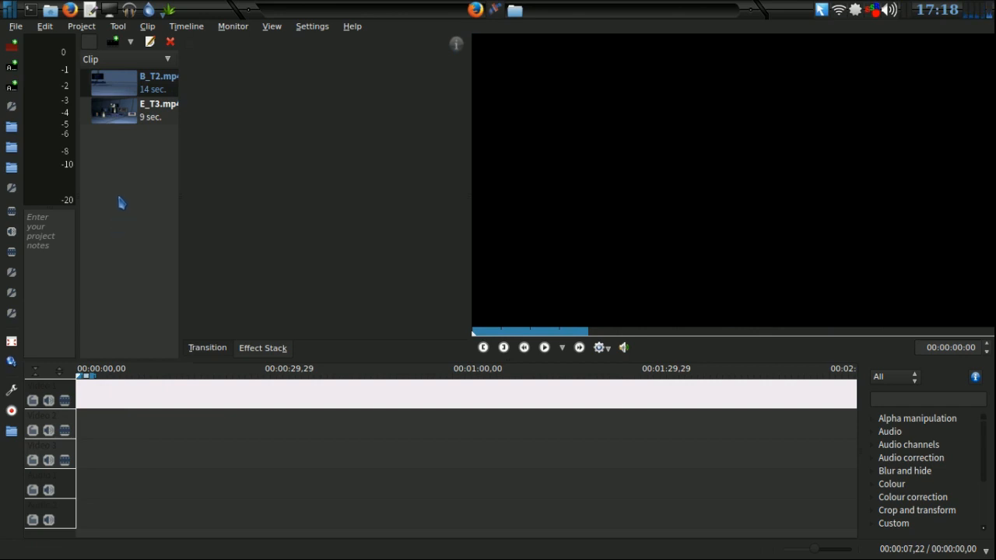
Start a new slideshow clip, set Videos/0COLtmp/Video/Slideshow as its image folder, and look through the JPG images in it.
right_click(119, 197)
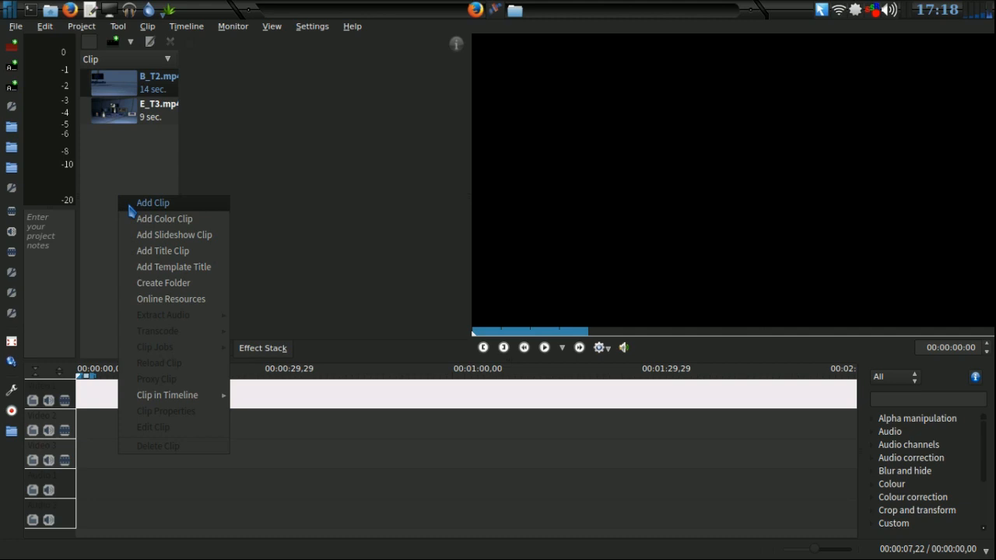
left_click(160, 241)
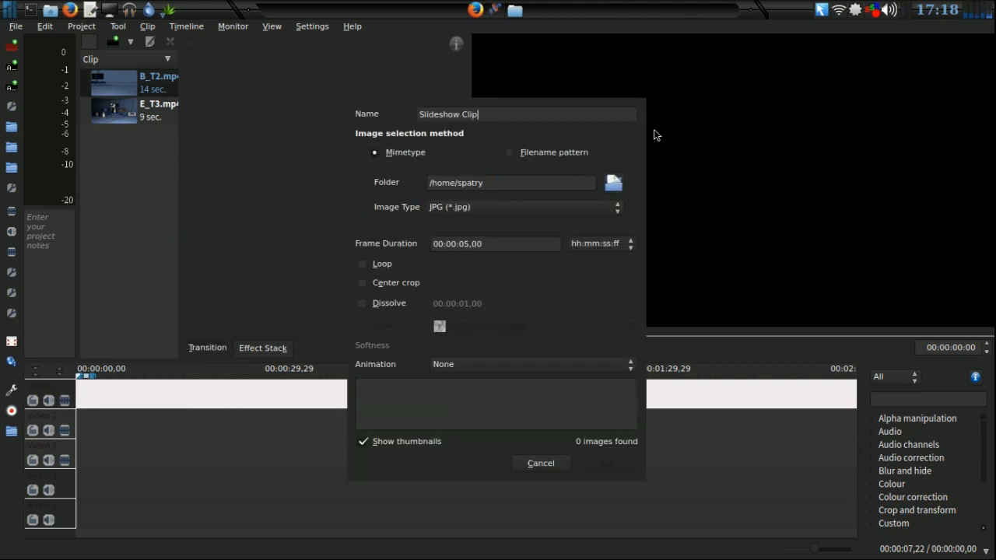
left_click(614, 183)
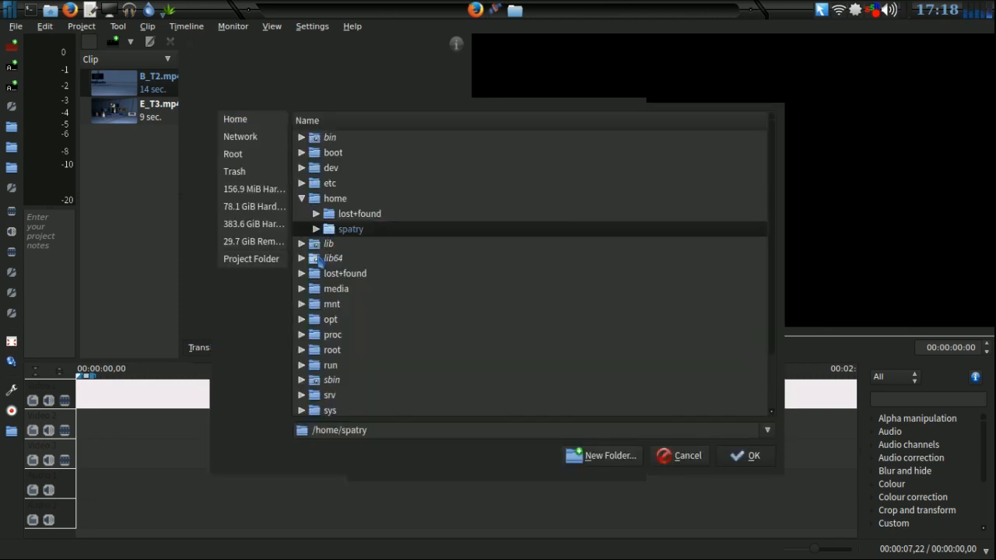
left_click(316, 229)
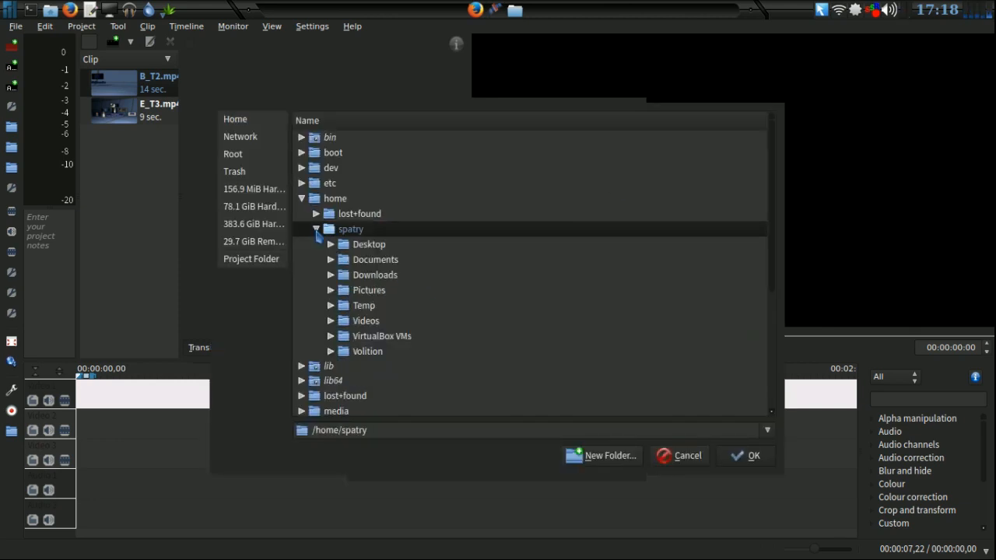
left_click(331, 321)
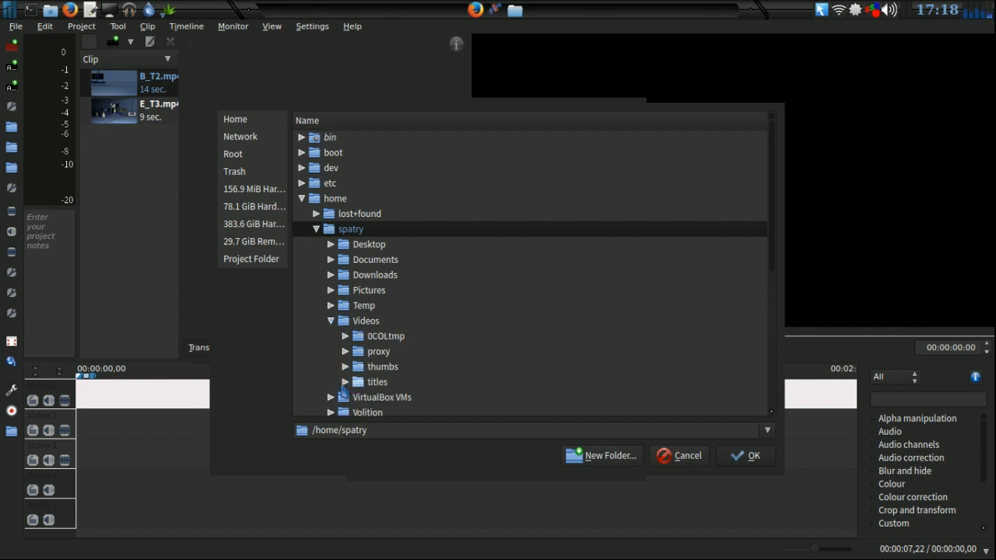
left_click(346, 336)
left_click(359, 397)
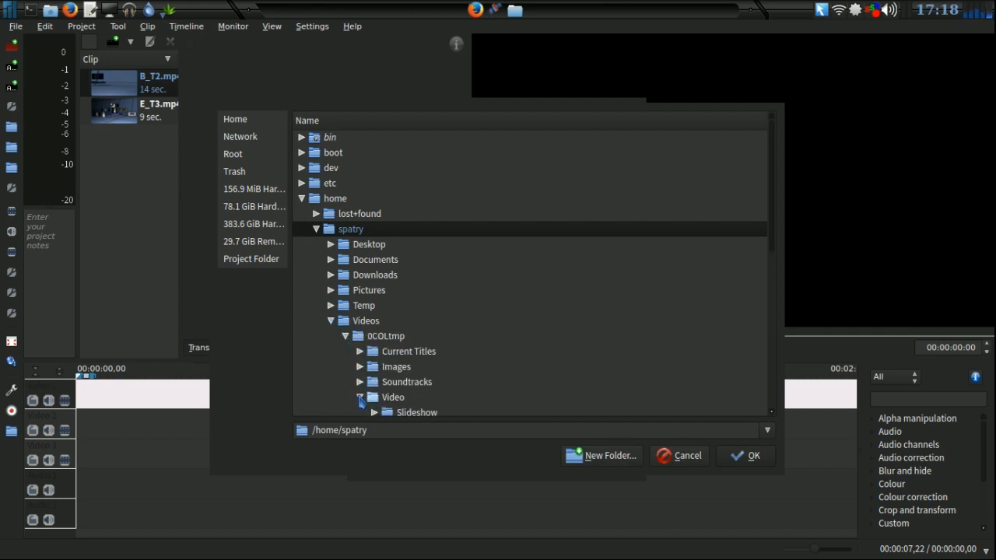
scroll(413, 374, "down", 1)
left_click(417, 371)
left_click(375, 368)
left_click(751, 457)
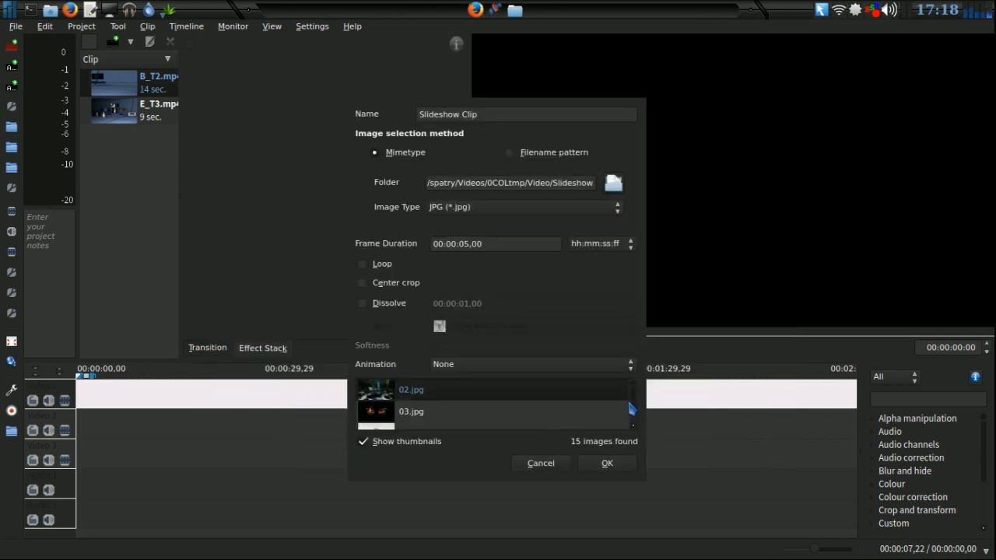
scroll(634, 409, "down", 5)
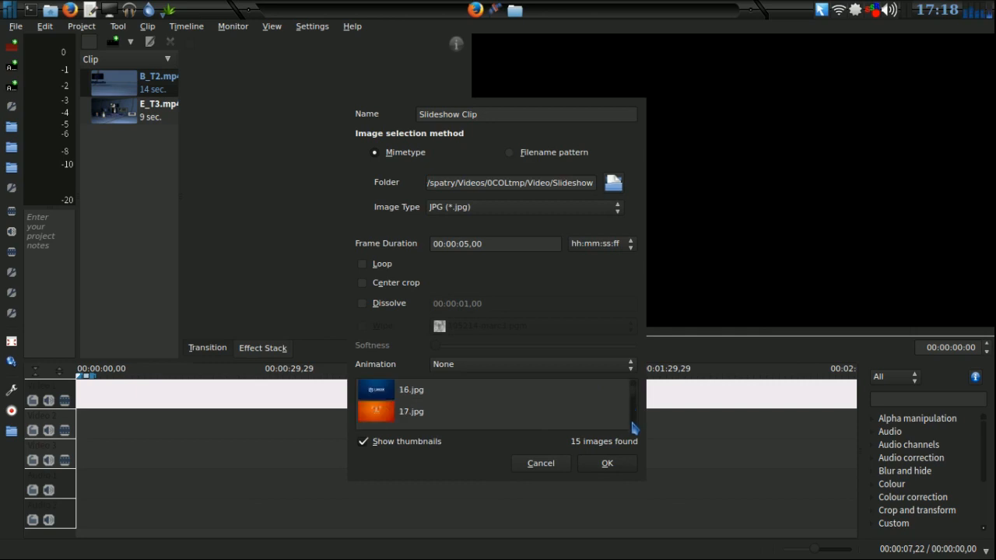
left_click_drag(632, 426, 631, 404)
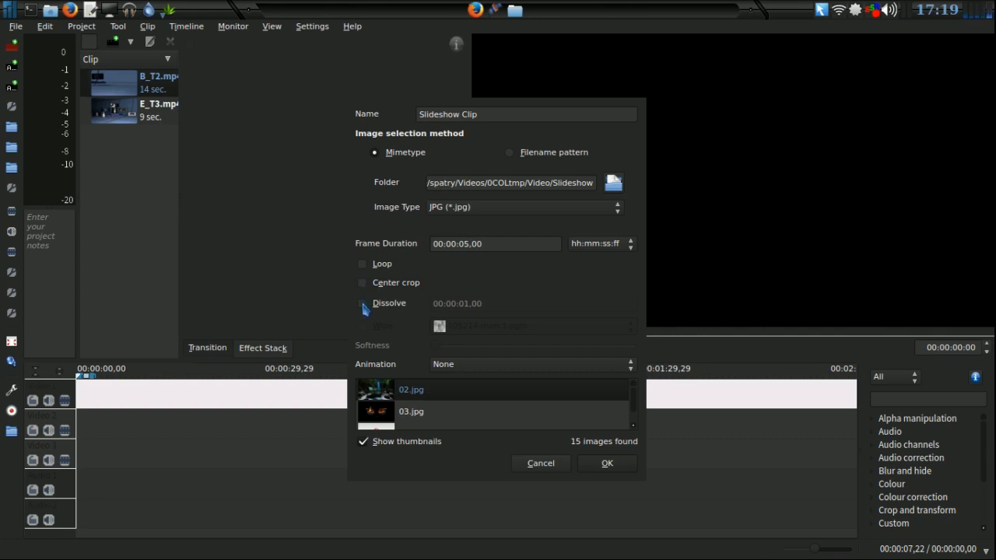
Enable Dissolve and Wipe with 138956-stripes.pgm, set the animation to Pan and zoom, low-pass, and create the slideshow clip.
left_click(363, 305)
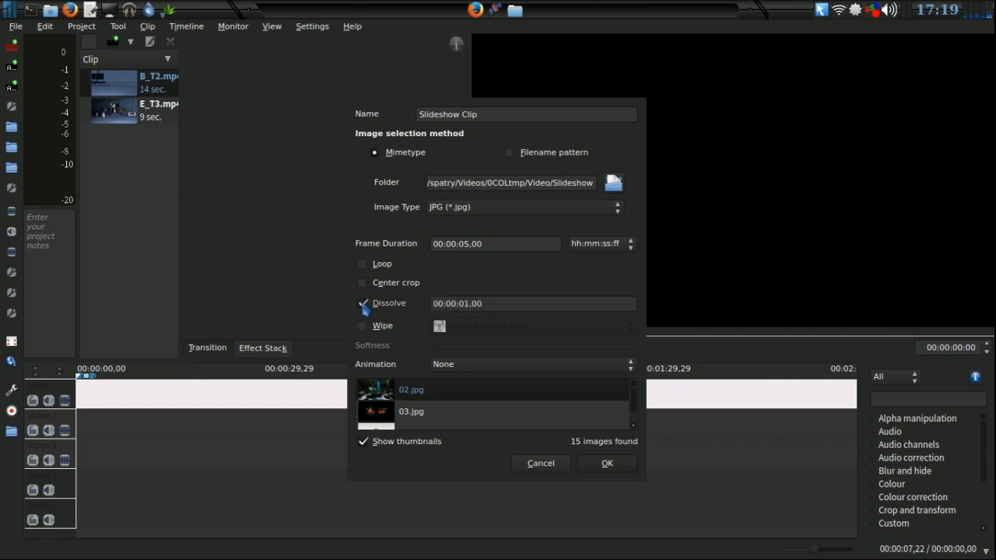
left_click(363, 327)
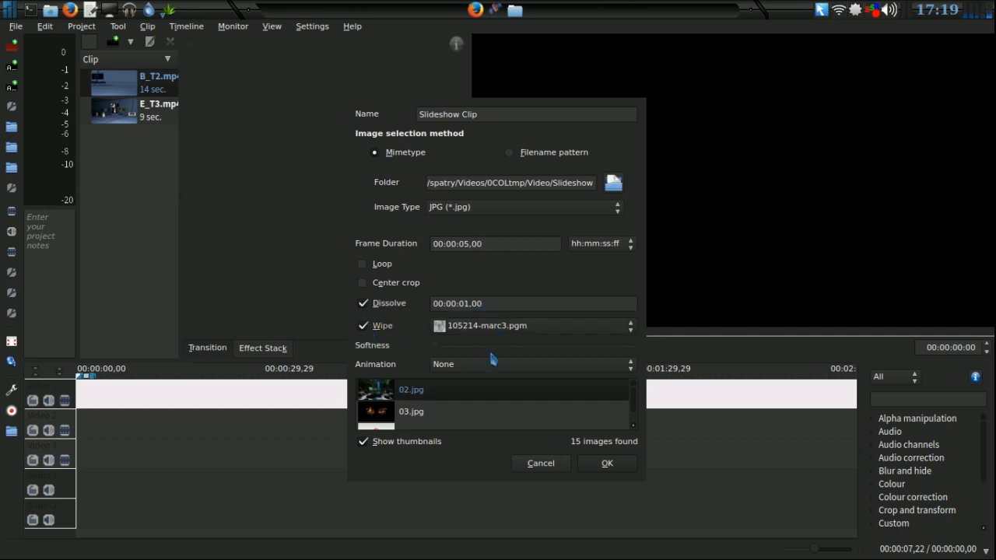
left_click(492, 369)
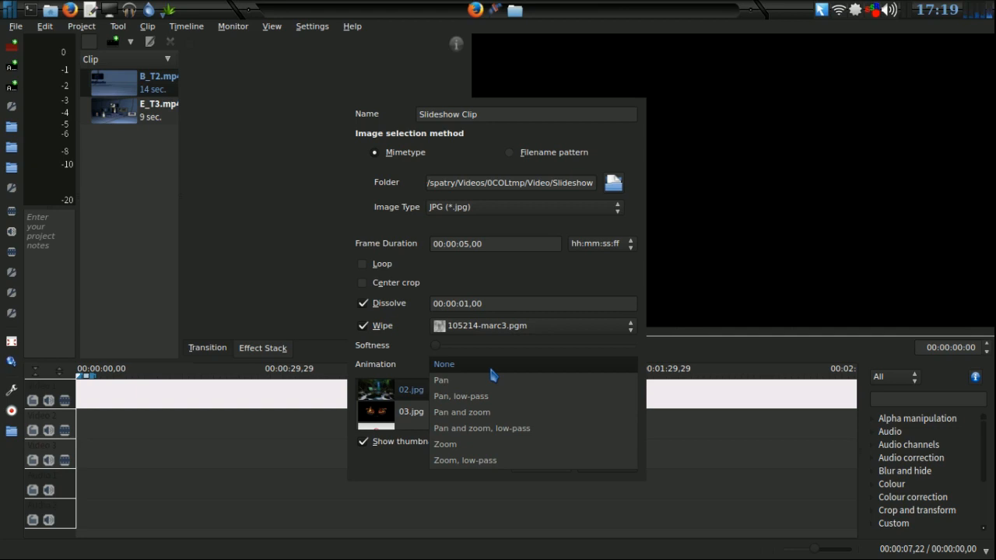
left_click(523, 429)
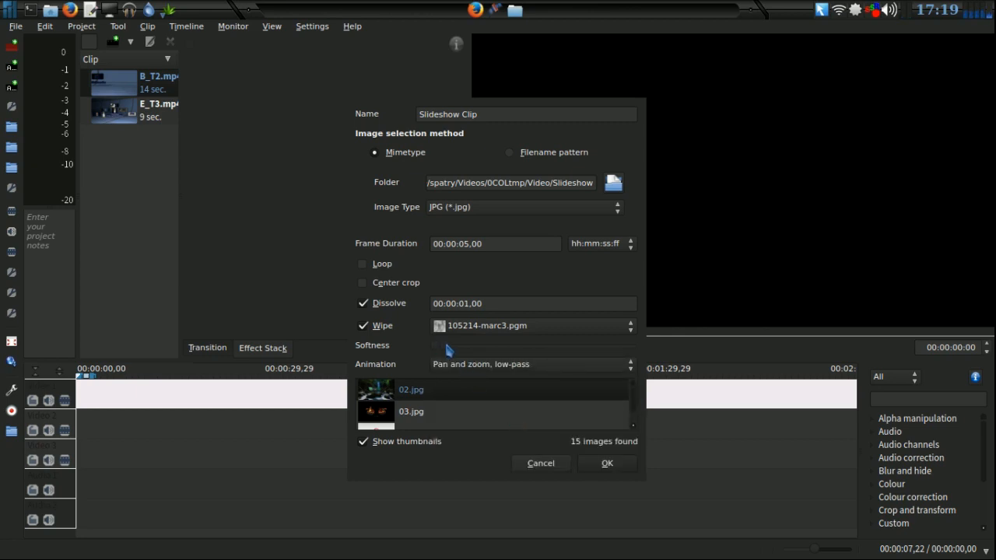
left_click(511, 331)
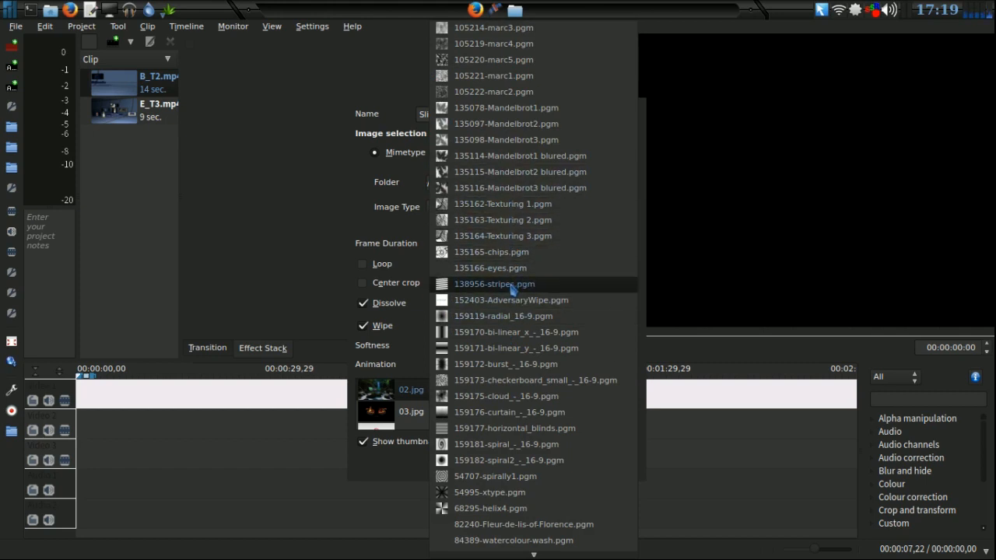
left_click(513, 287)
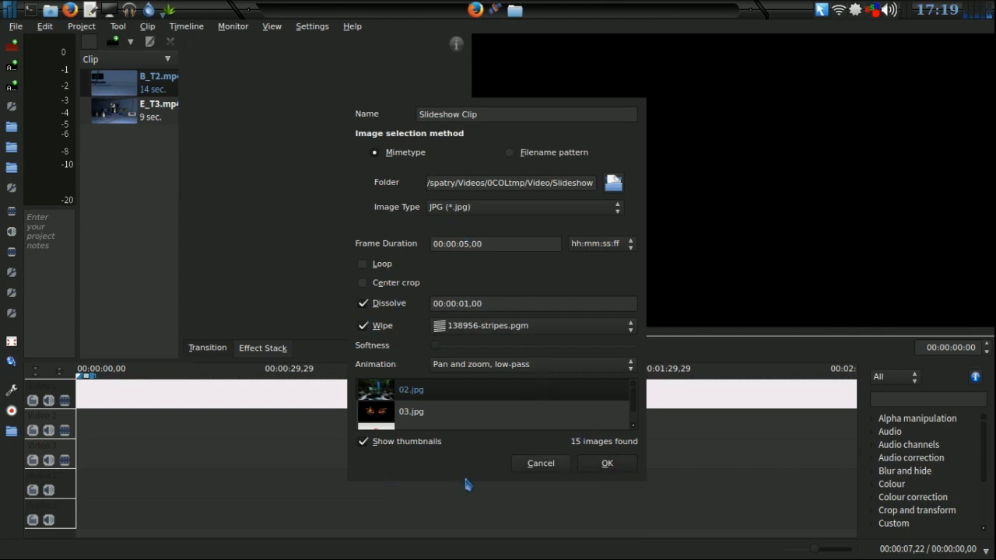
left_click(607, 465)
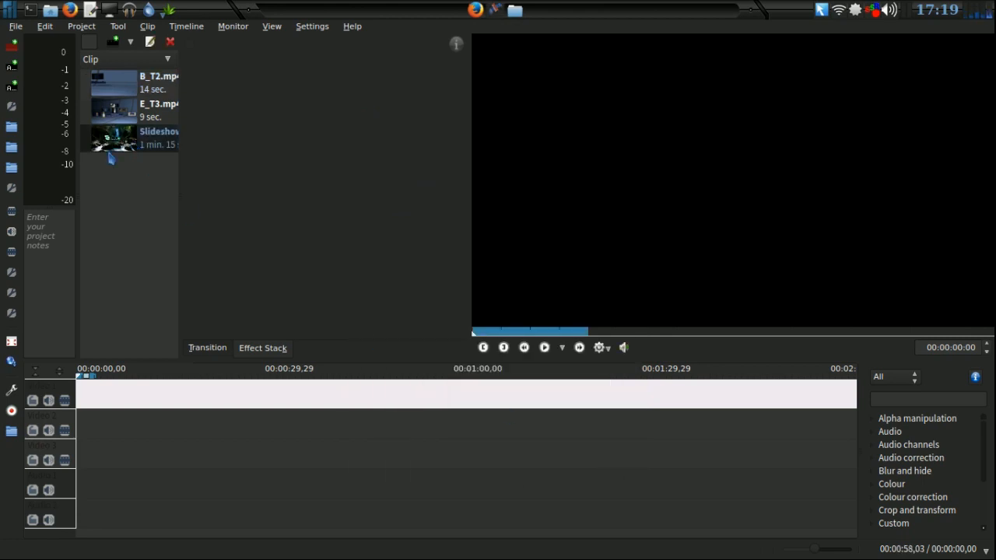
Place the slideshow clip at the start of the uppermost video track and play it.
left_click_drag(117, 140, 160, 393)
left_click_drag(274, 393, 197, 394)
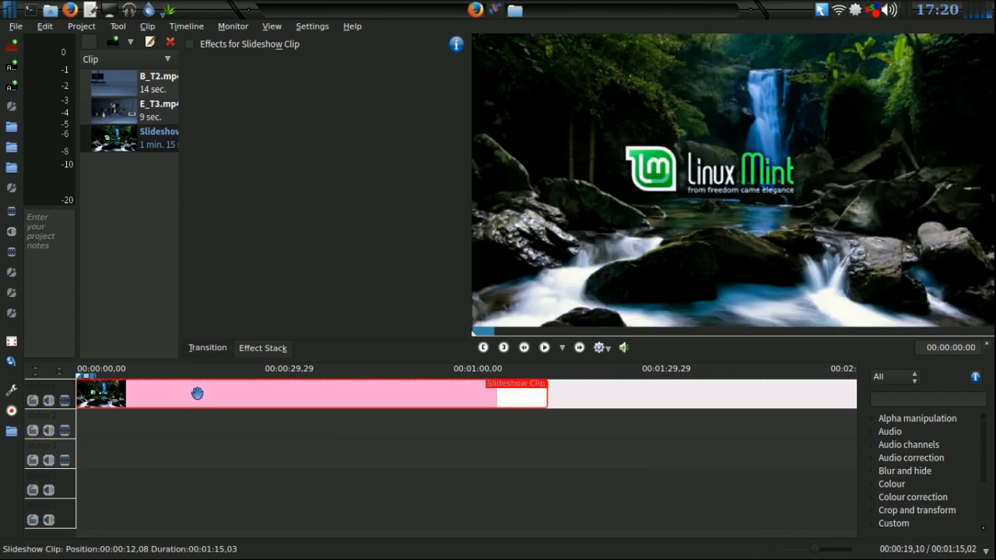
left_click(545, 347)
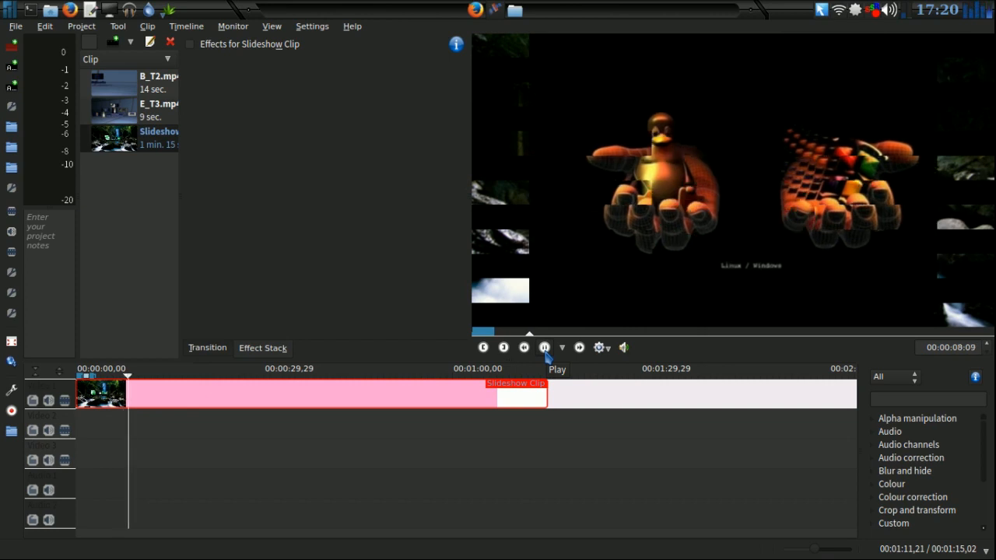
Turn off real-time frame dropping for the project monitor and pause the slideshow playback.
left_click(601, 349)
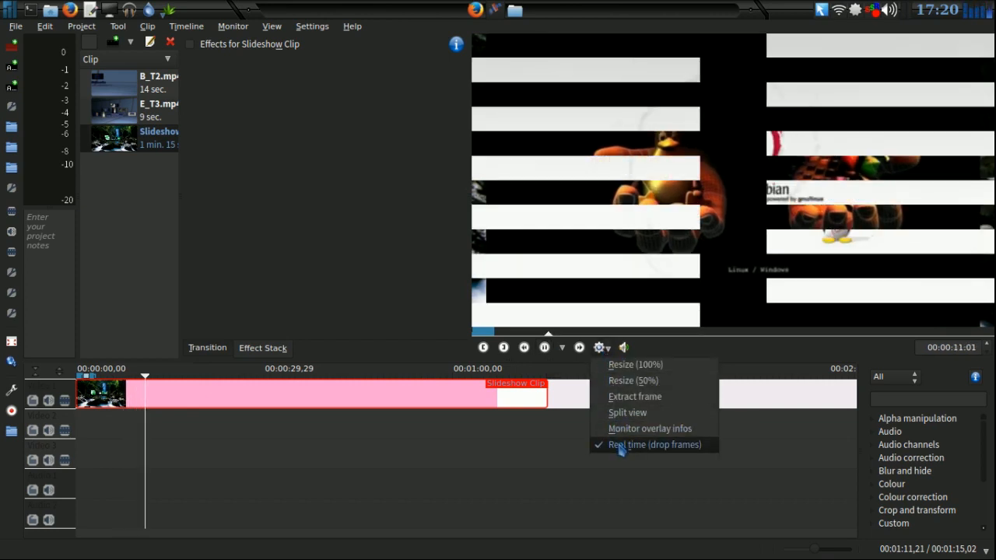
left_click(620, 446)
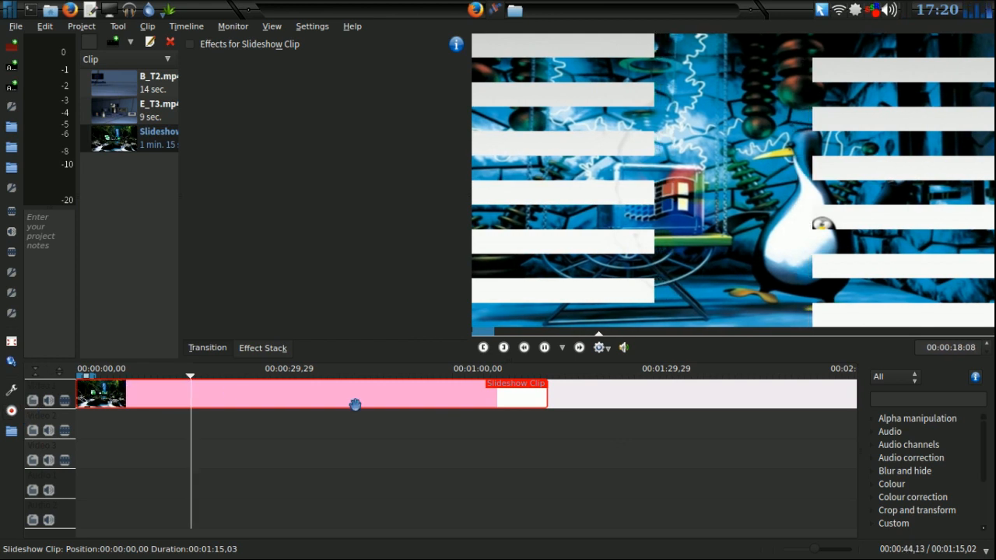
key("space")
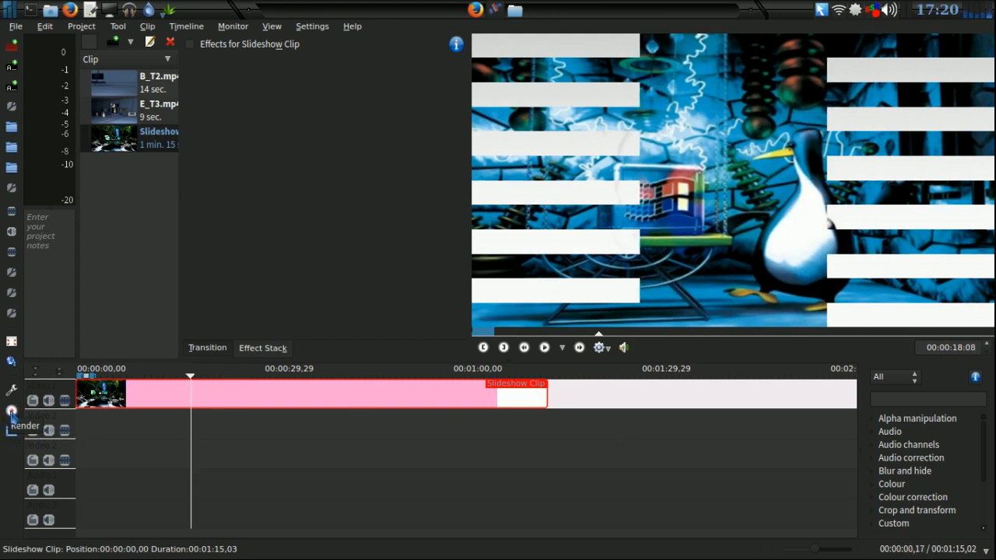
Render the full project to file with the H.264 profile as 1.mp4 in the Videos folder.
left_click(11, 413)
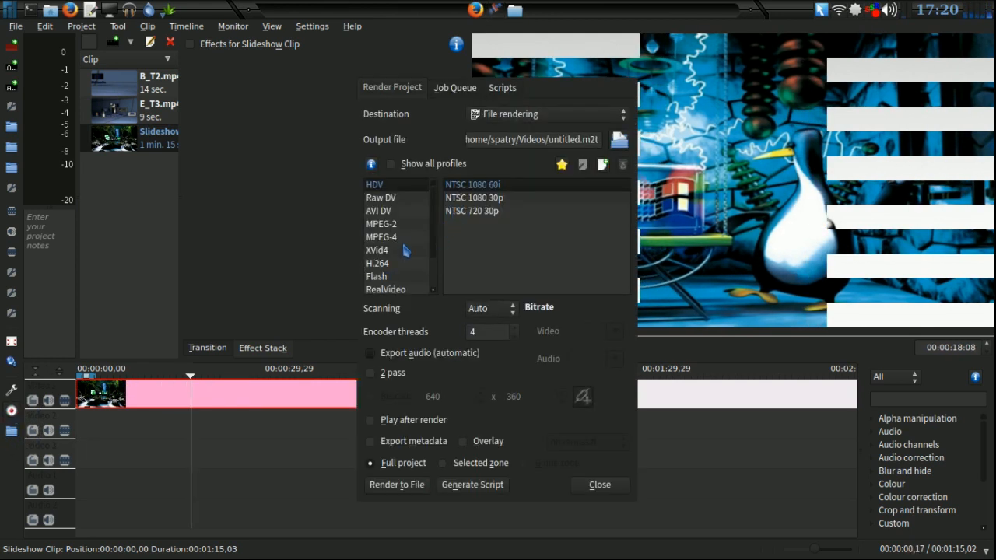
left_click(382, 267)
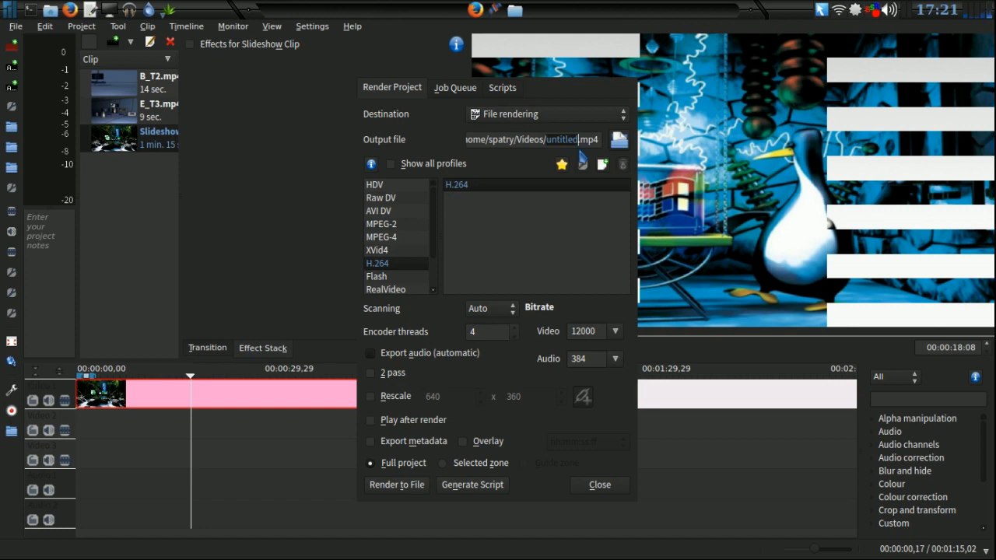
type("1")
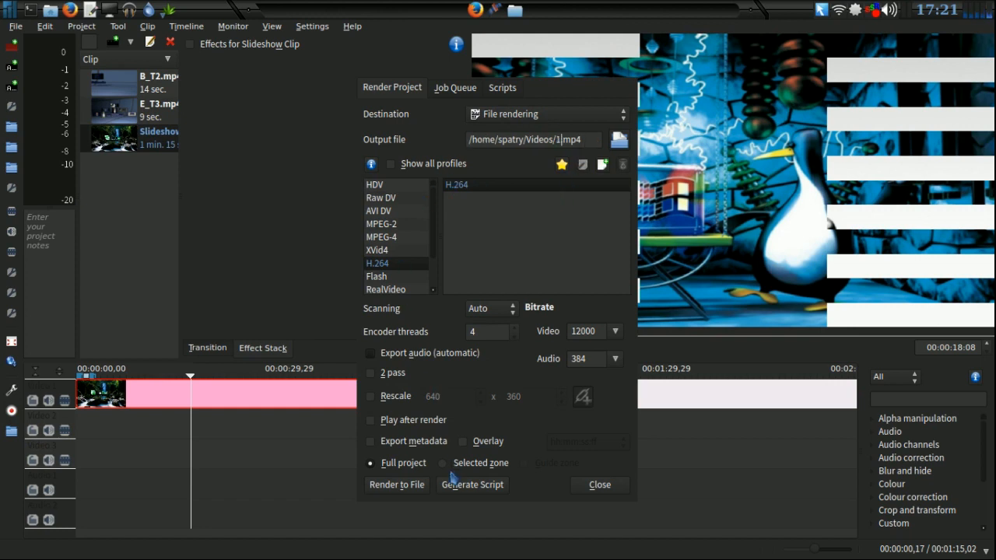
left_click(397, 485)
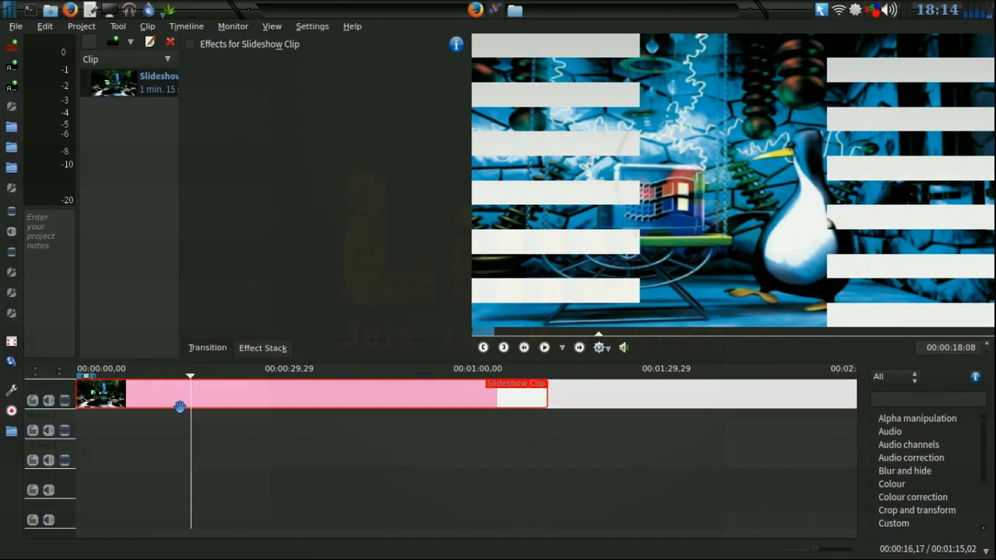
Delete the slideshow clip from the timeline and start a new slideshow clip using the Videos/0COLtmp/Video/Slideshow folder.
key("Delete")
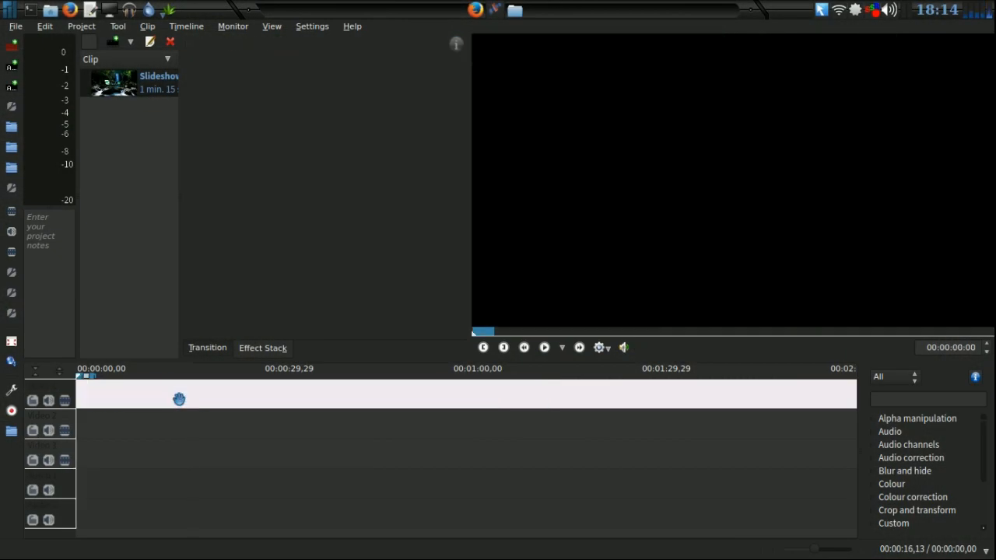
right_click(139, 171)
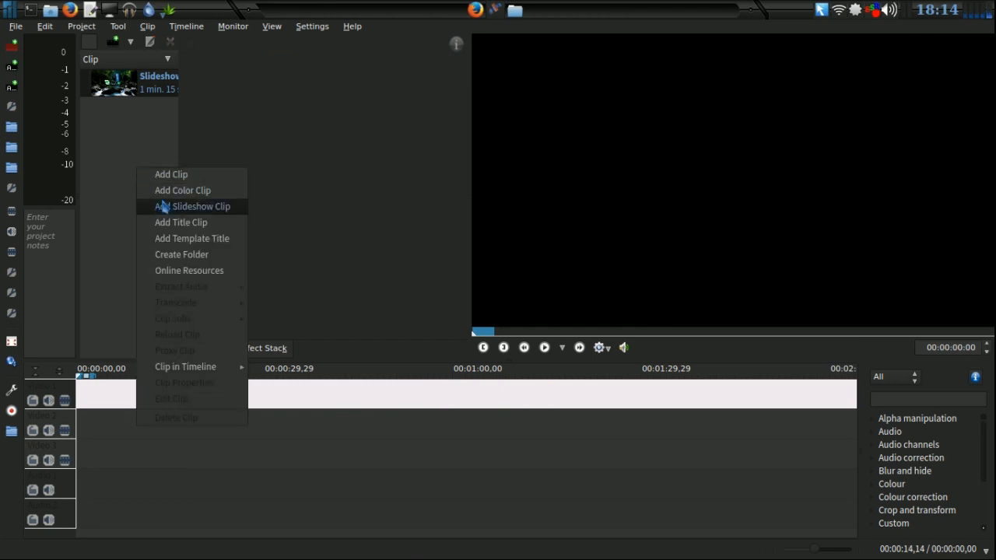
left_click(168, 209)
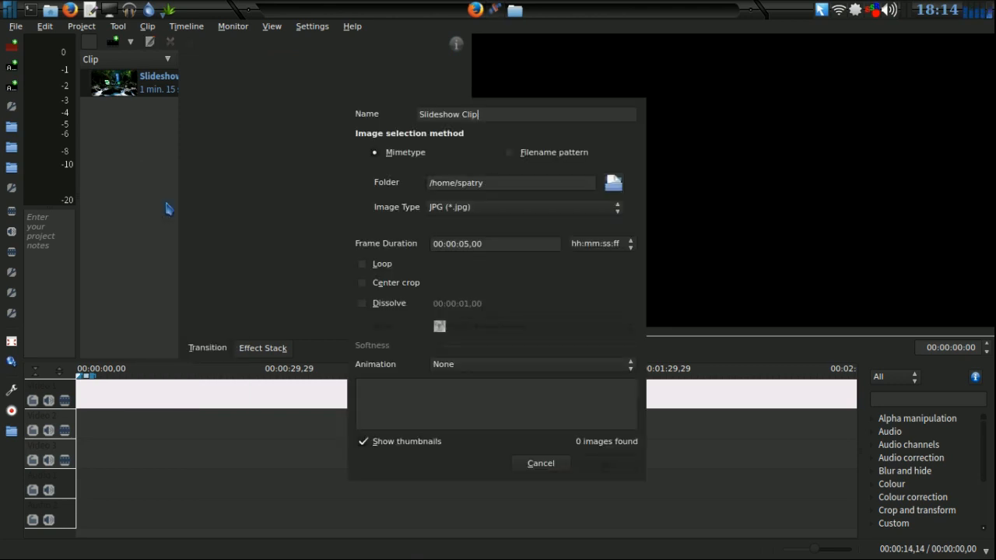
left_click(613, 183)
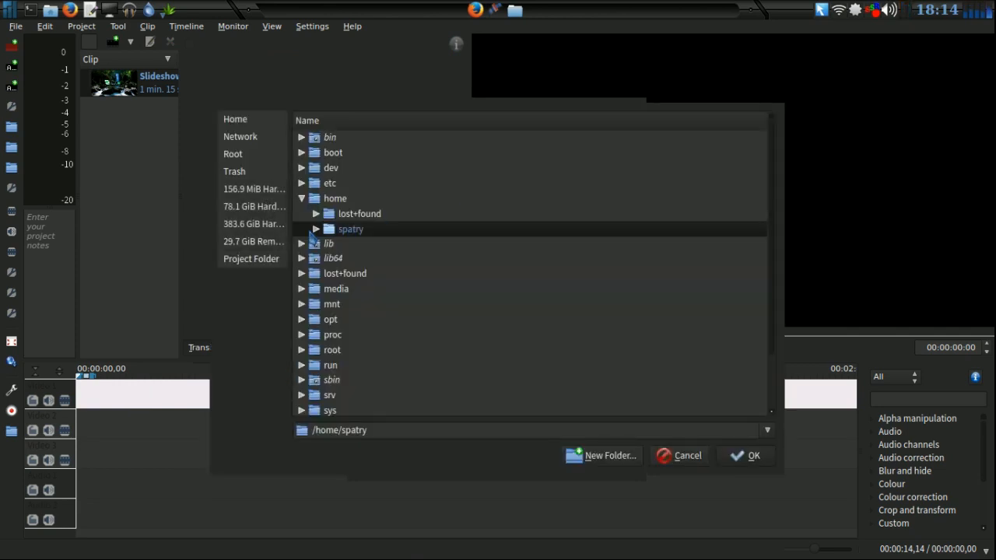
left_click(316, 229)
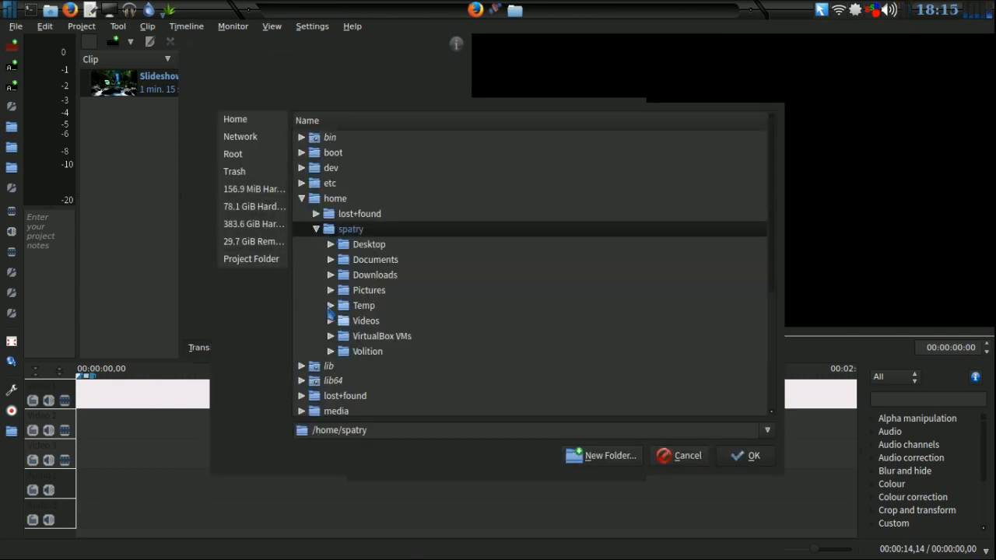
left_click(331, 321)
left_click(345, 336)
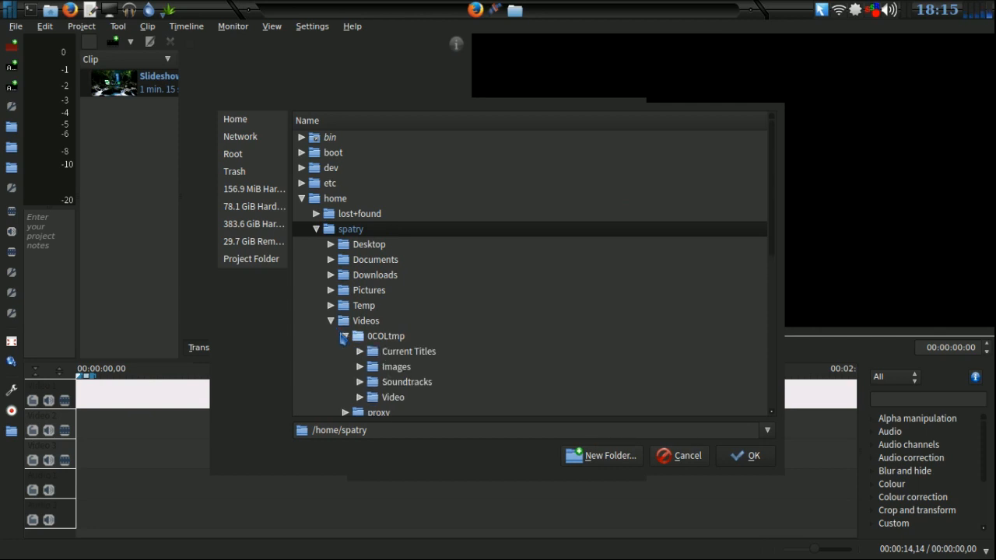
left_click(361, 397)
scroll(385, 395, "down", 2)
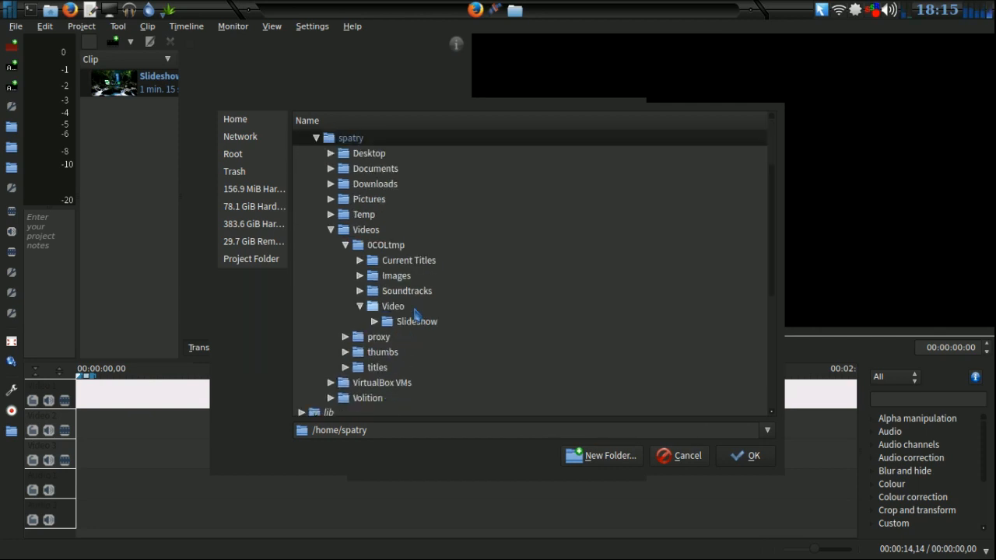
left_click(385, 319)
left_click(744, 457)
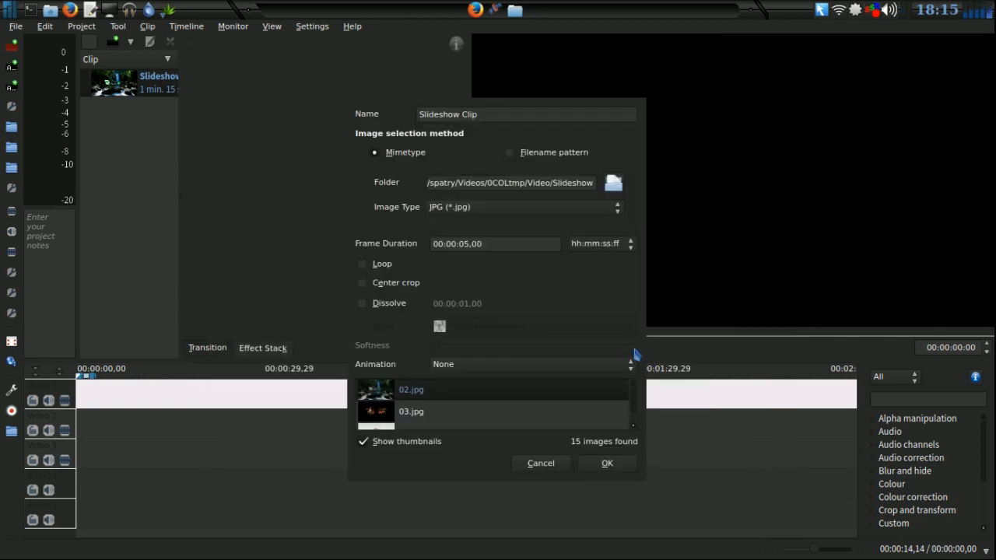
Create the slideshow clip with a 7-second frame duration and Dissolve, and place it at the start of the uppermost video track.
left_click(463, 246)
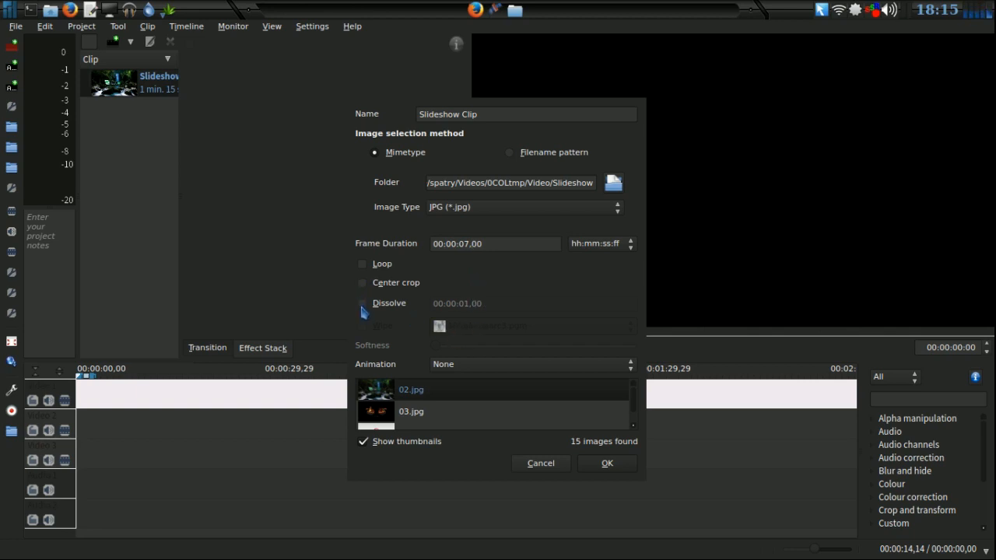
left_click(362, 306)
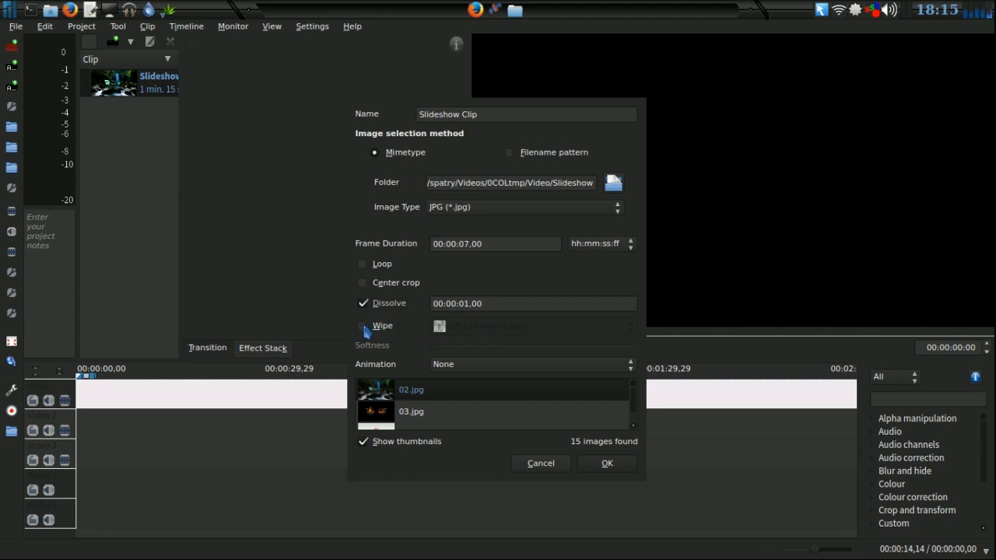
left_click(607, 463)
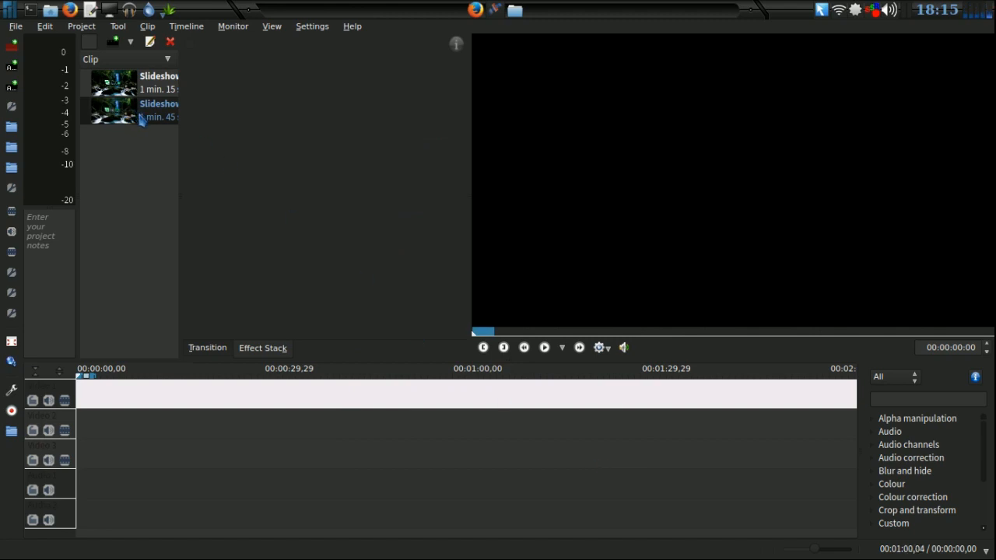
left_click_drag(117, 118, 129, 387)
left_click_drag(198, 395, 137, 397)
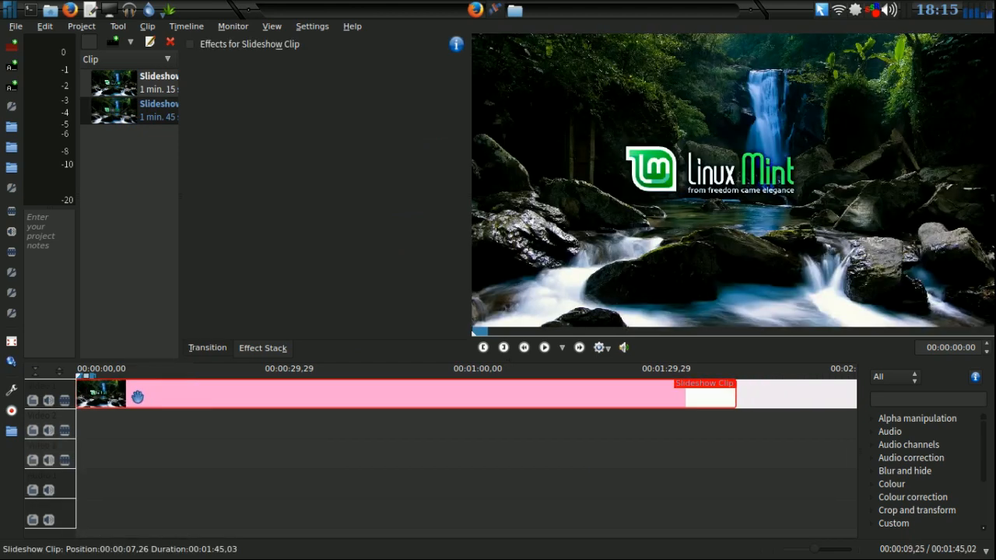
Render the full project to file with the H.264 profile as 2.mp4 in the Videos folder.
left_click(11, 411)
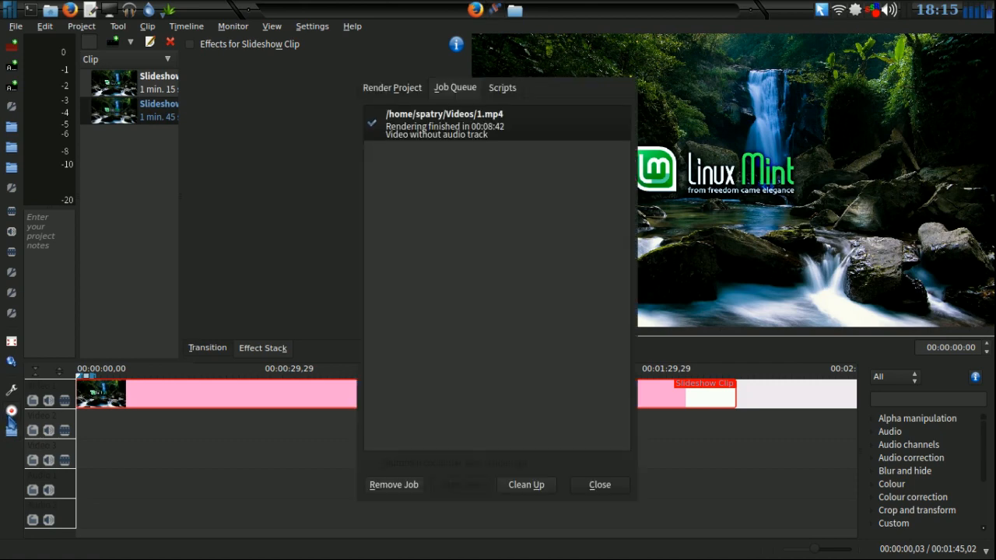
left_click(382, 90)
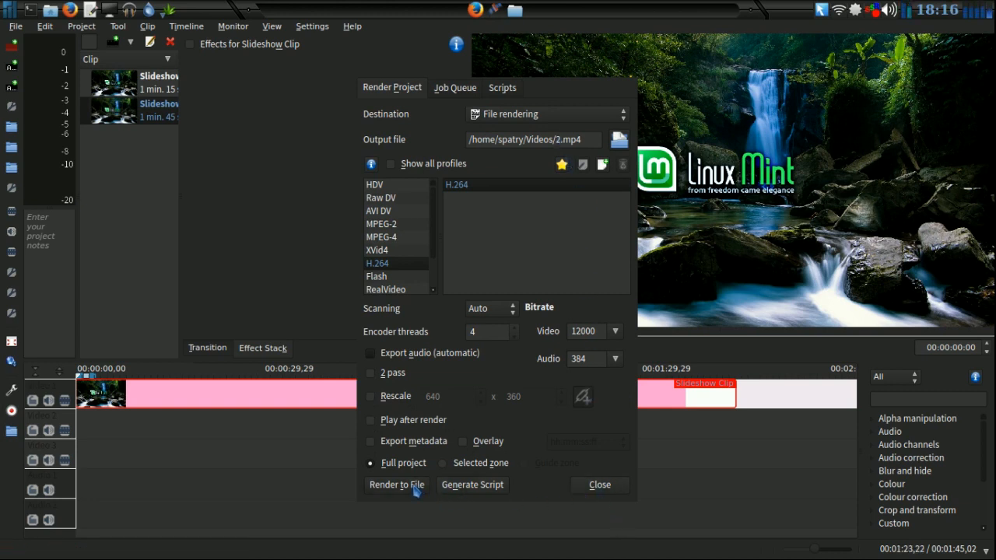
left_click(415, 486)
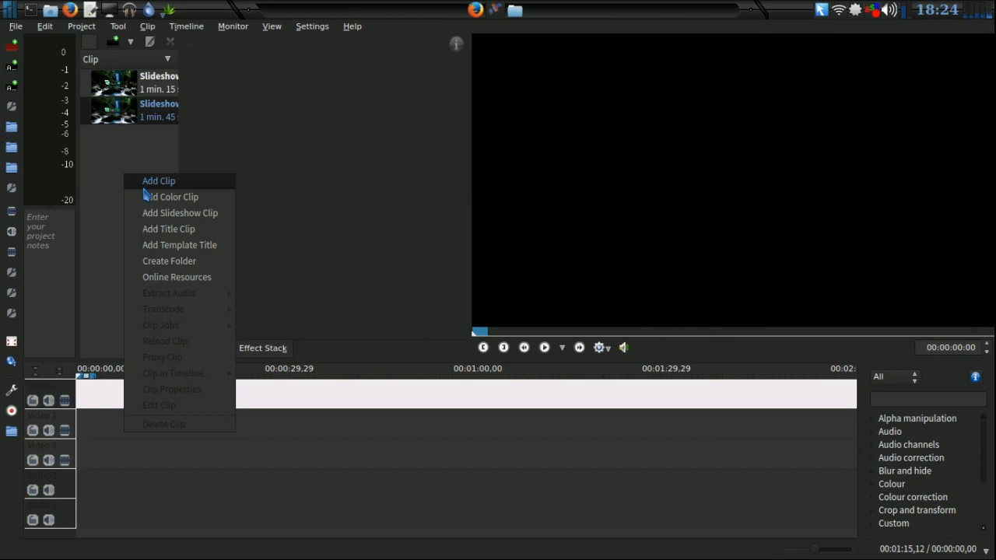
Import the Slideshow image folder from the file manager into the project bin.
left_click(108, 191)
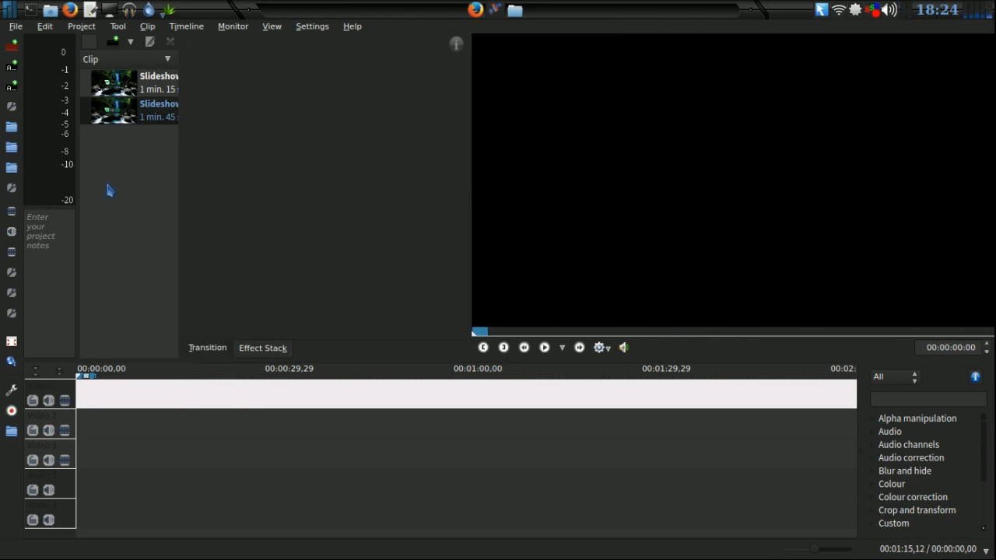
left_click(515, 11)
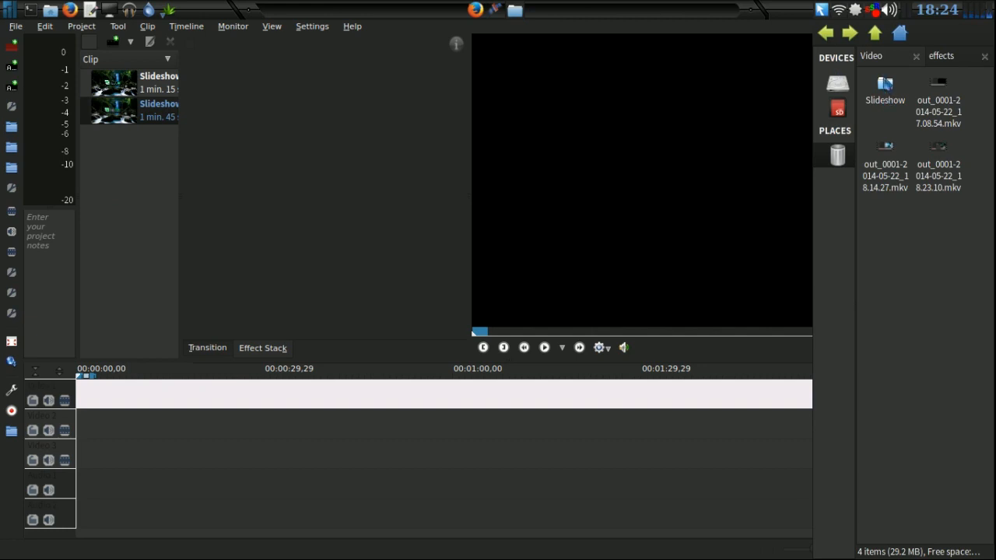
left_click_drag(886, 87, 119, 177)
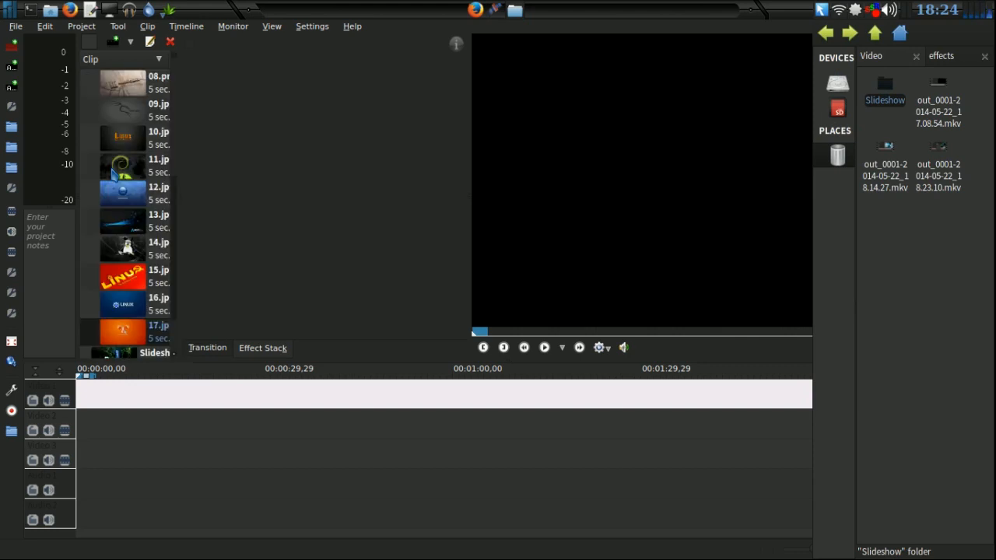
left_click_drag(178, 212, 177, 179)
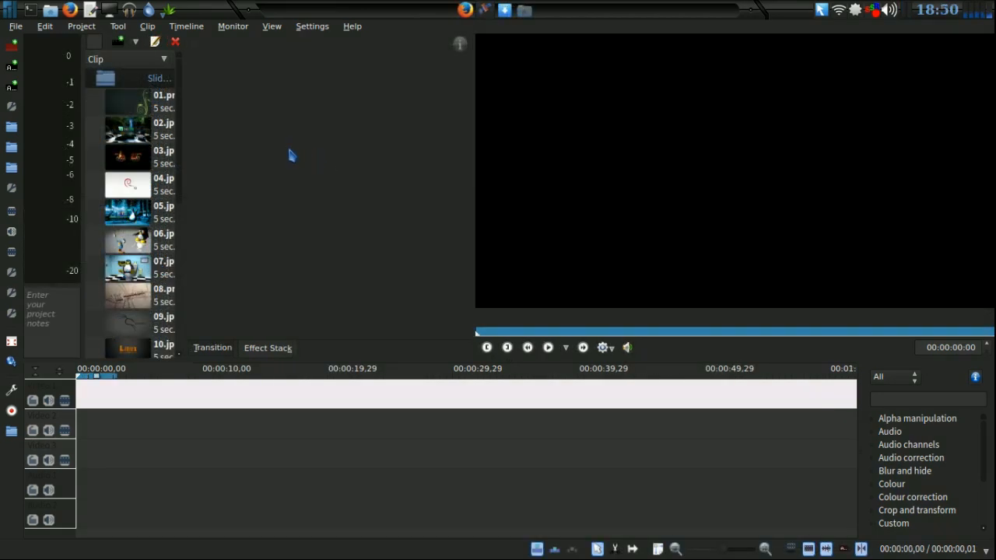
Place 01.png at the start of the uppermost video track and 02.jpg on the track below, overlapping the end of 01.png.
left_click_drag(135, 110, 85, 398)
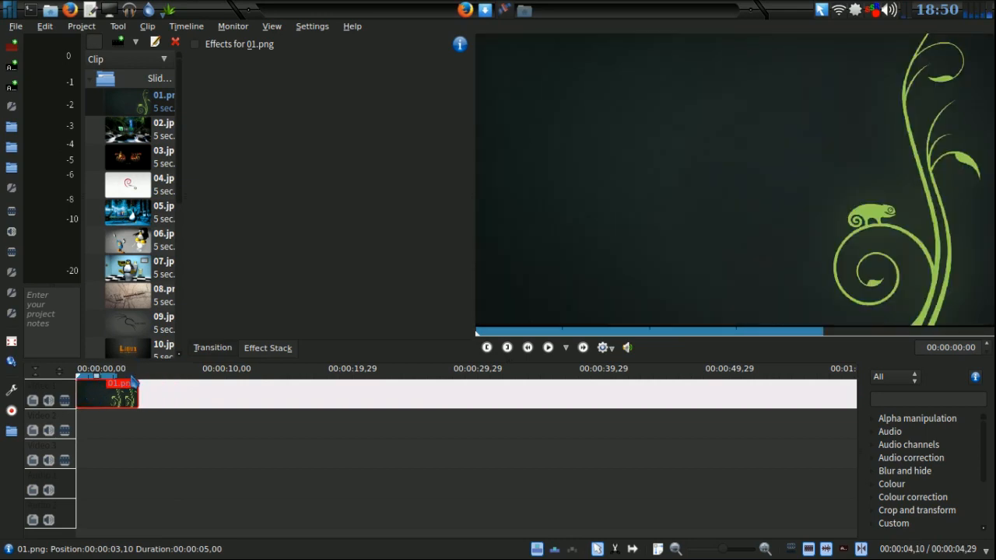
left_click_drag(132, 131, 136, 432)
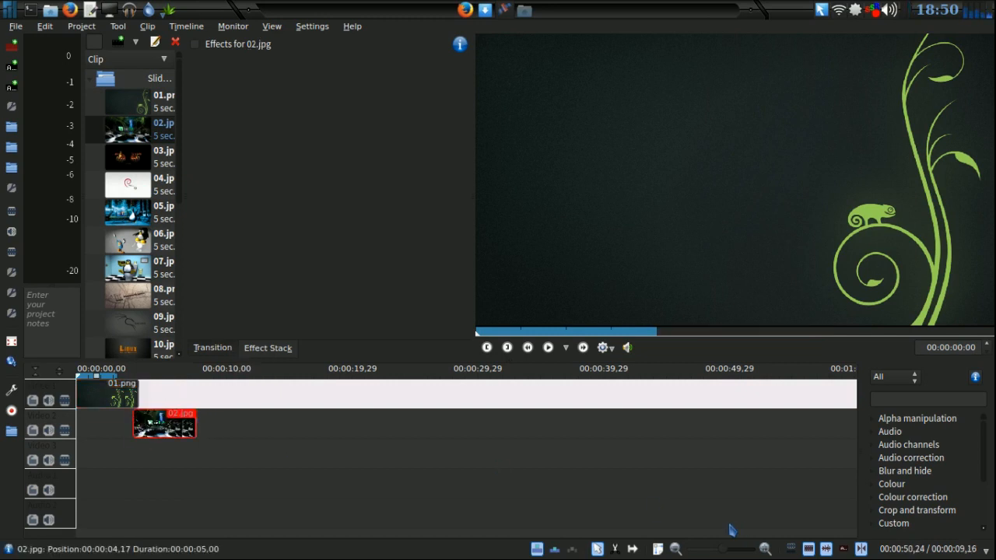
left_click(766, 550)
left_click(766, 550)
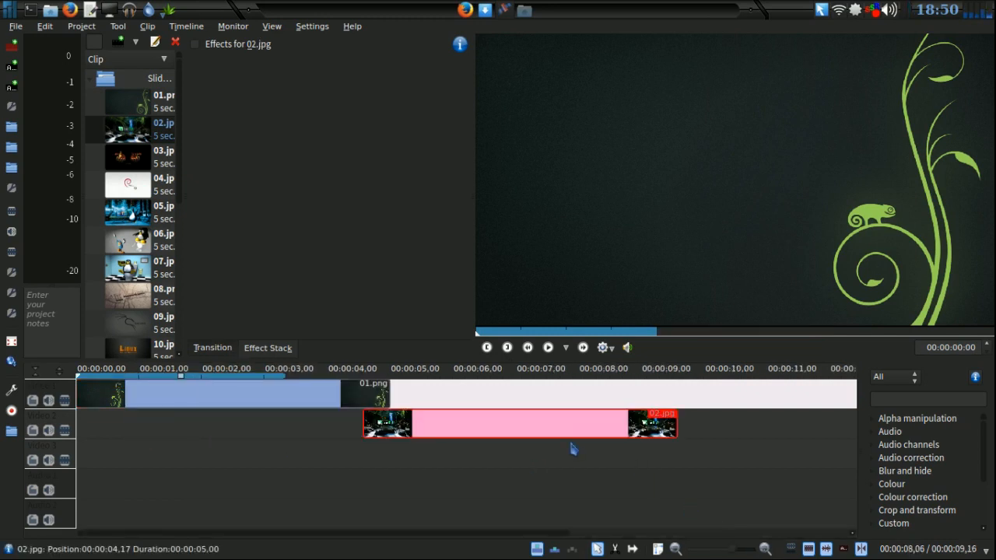
left_click_drag(517, 426, 499, 422)
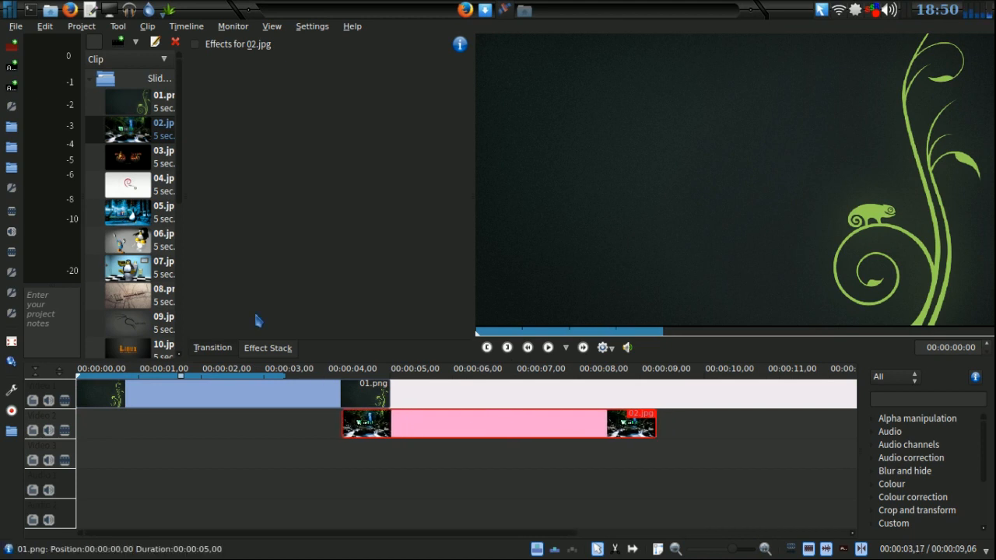
Place 03.jpg, 04.jpg and 05.jpg alternately on the two upper video tracks, each overlapping the end of the previous image.
left_click_drag(125, 160, 613, 397)
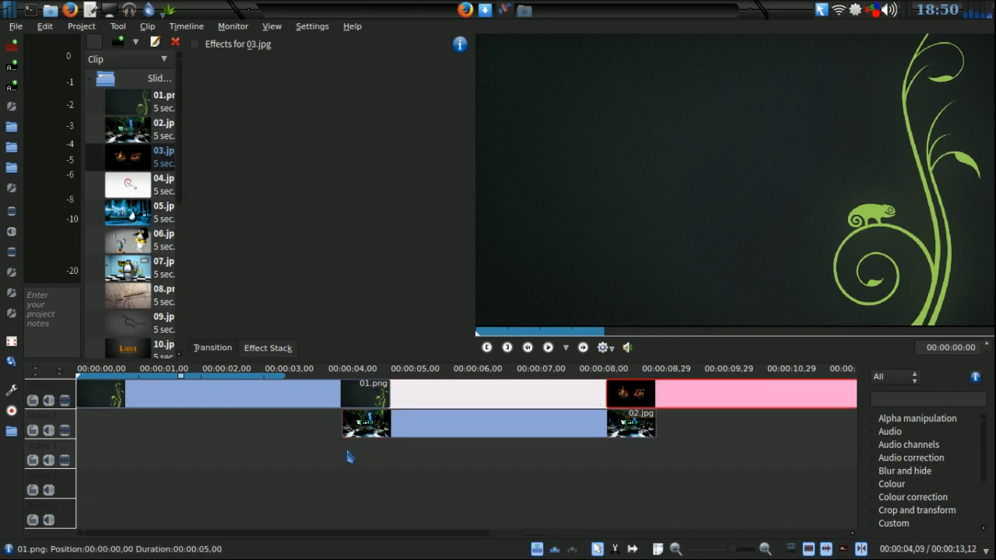
scroll(350, 451, "down", 5)
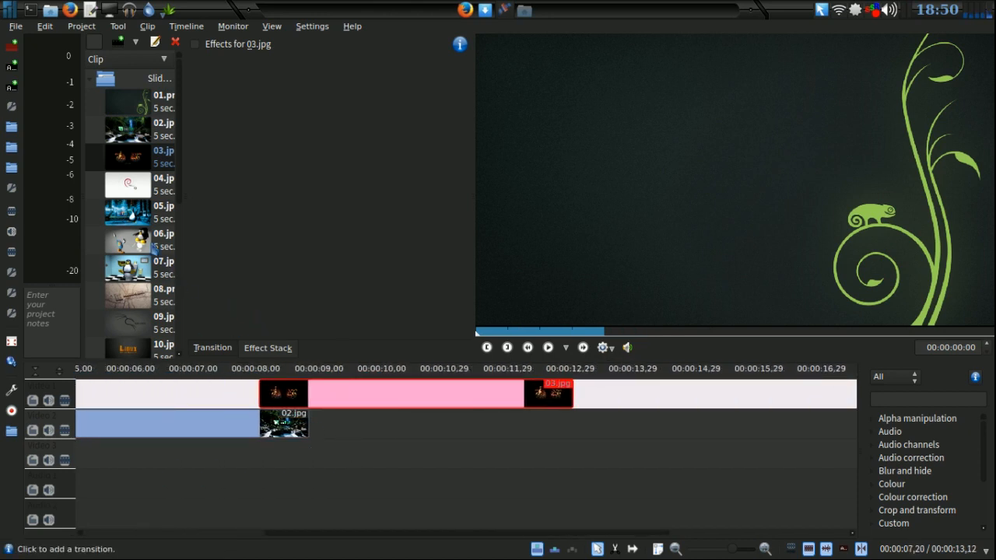
left_click_drag(131, 191, 527, 420)
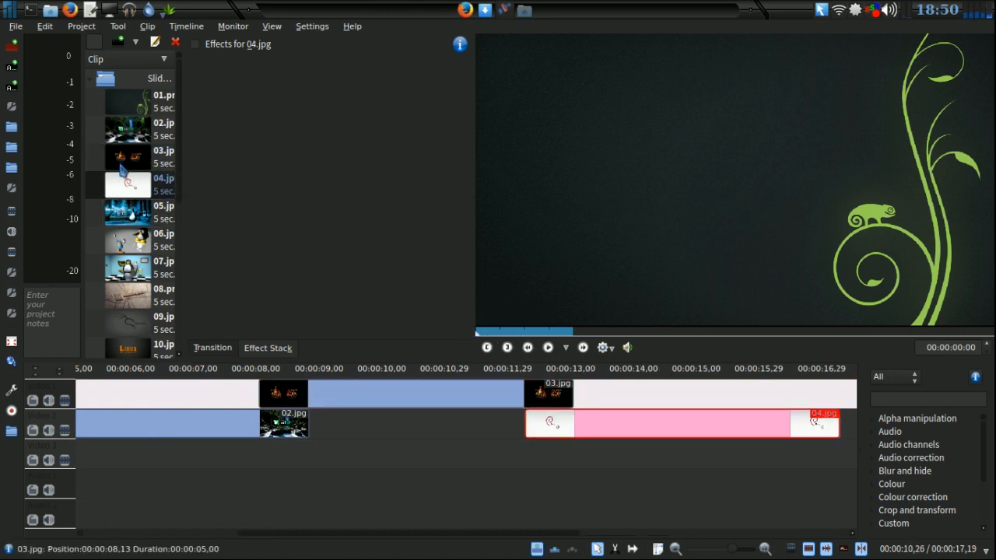
left_click_drag(126, 214, 795, 394)
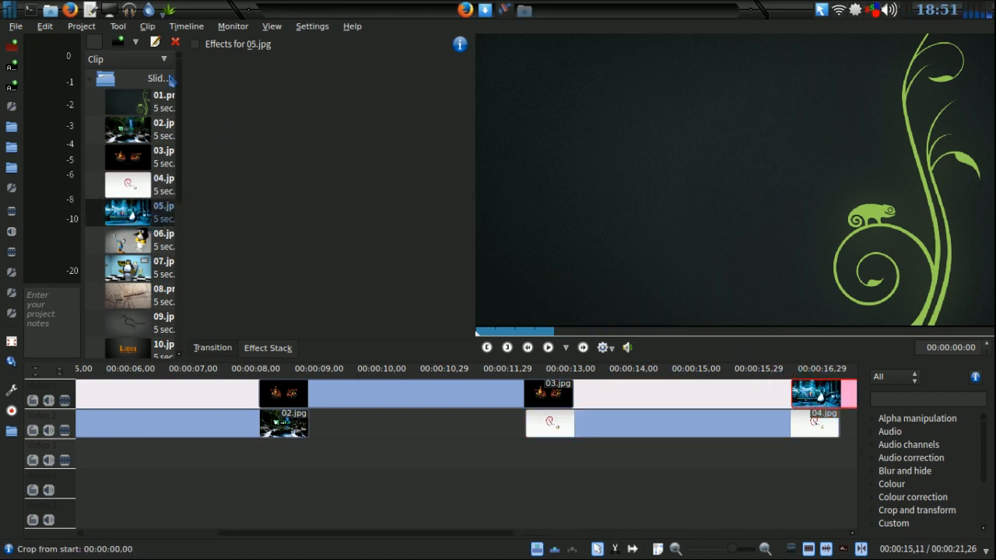
Switch to Firefox and close the forum search results to show the Kdenlive manual.
left_click(467, 11)
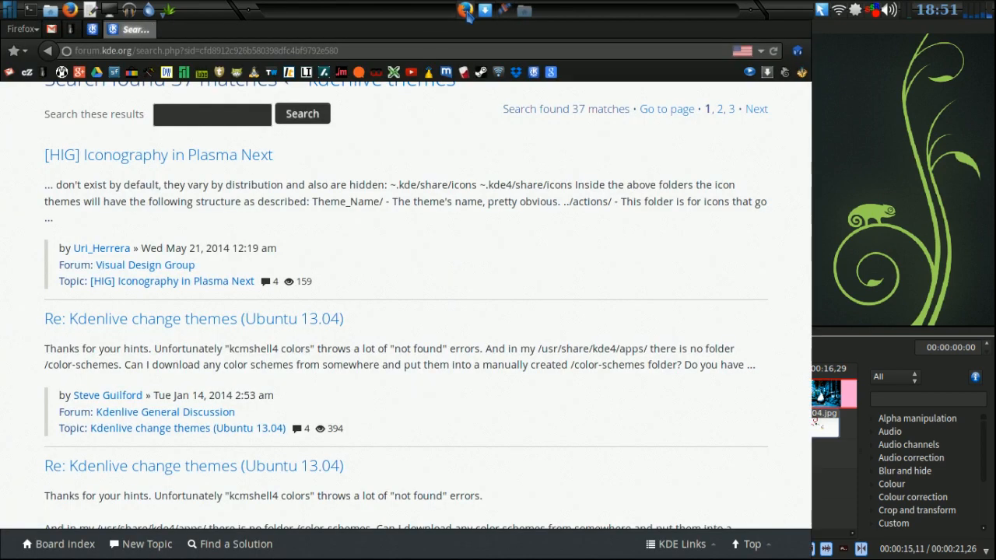
scroll(113, 202, "up", 3)
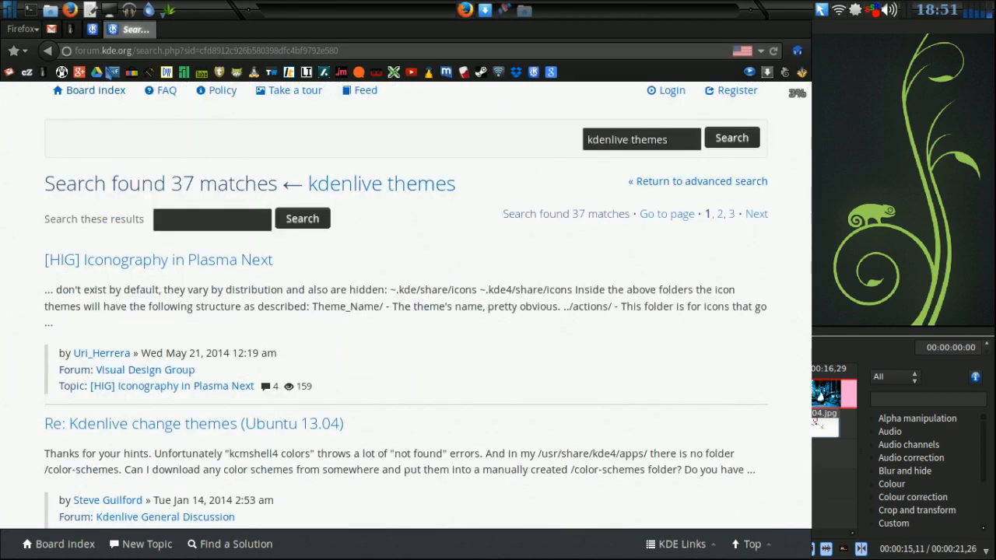
middle_click(119, 34)
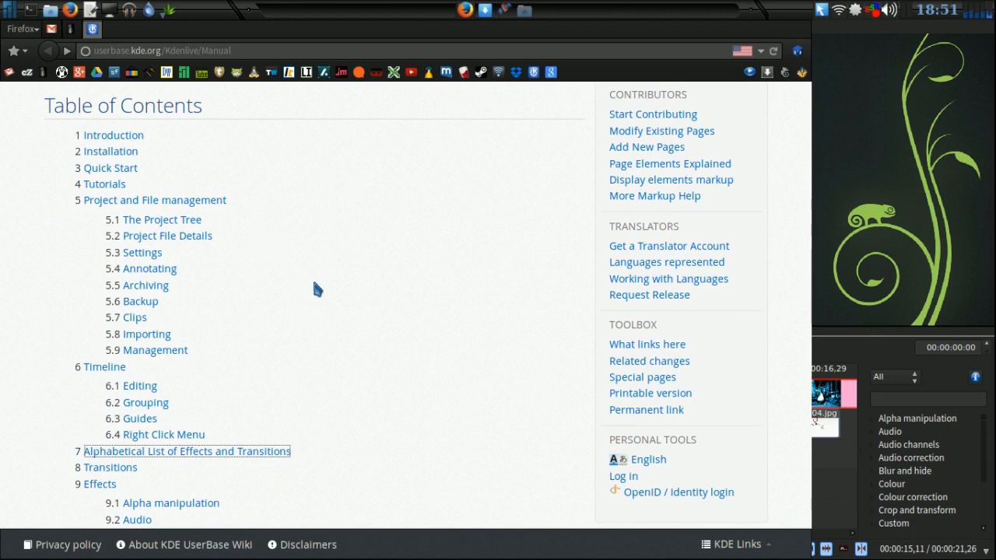
Look through the manual's table of contents and open the Alphabetical List of Effects and Transitions.
scroll(317, 289, "down", 3)
scroll(317, 289, "up", 1)
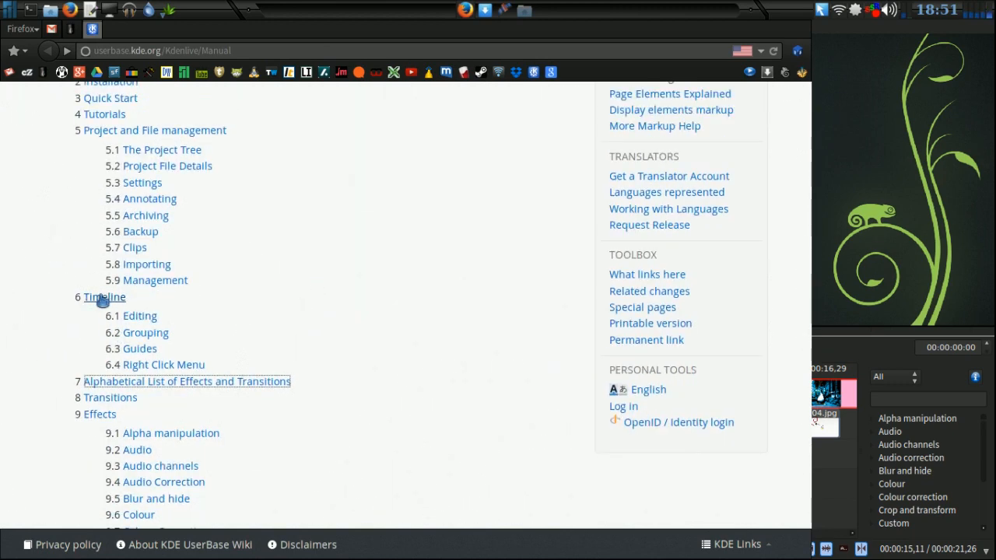
scroll(372, 387, "down", 1)
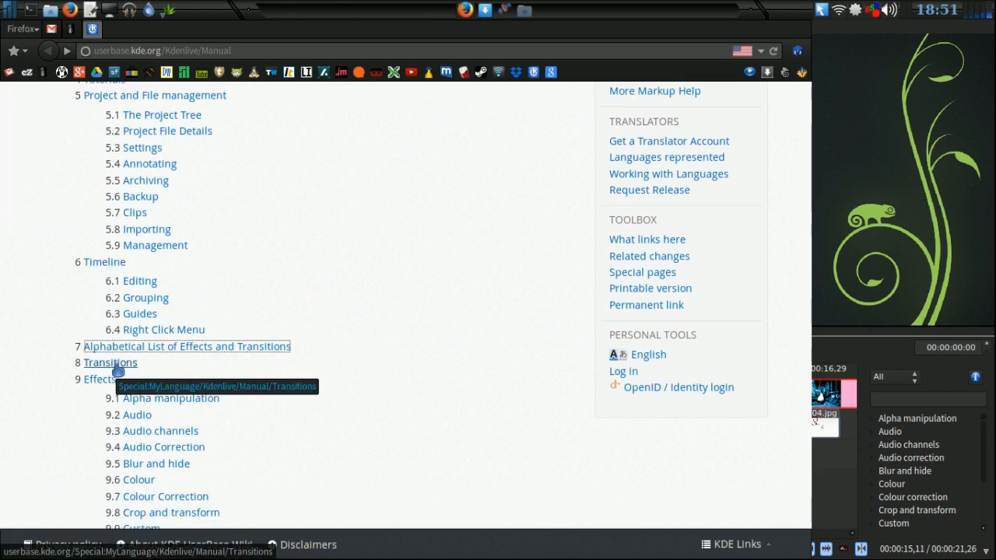
scroll(391, 391, "down", 2)
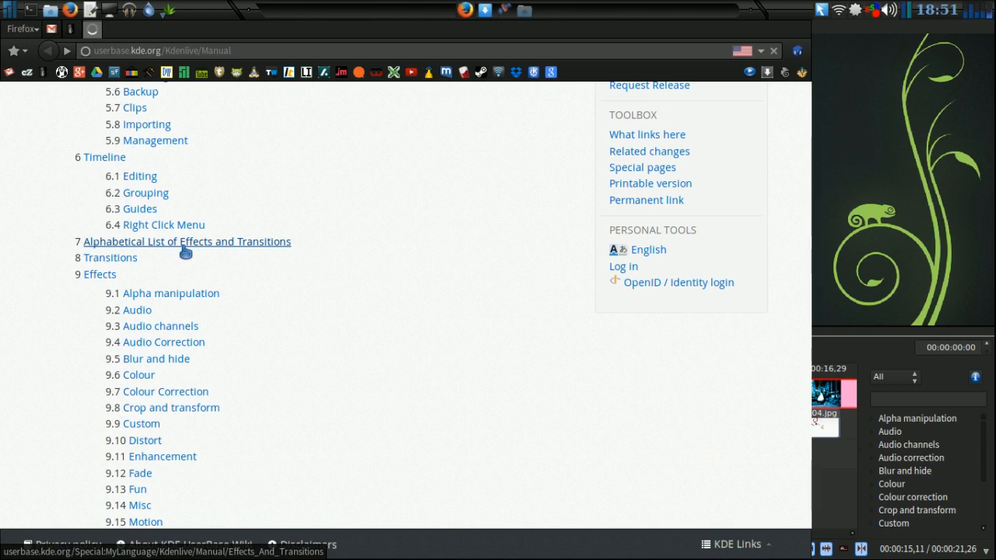
scroll(231, 256, "down", 3)
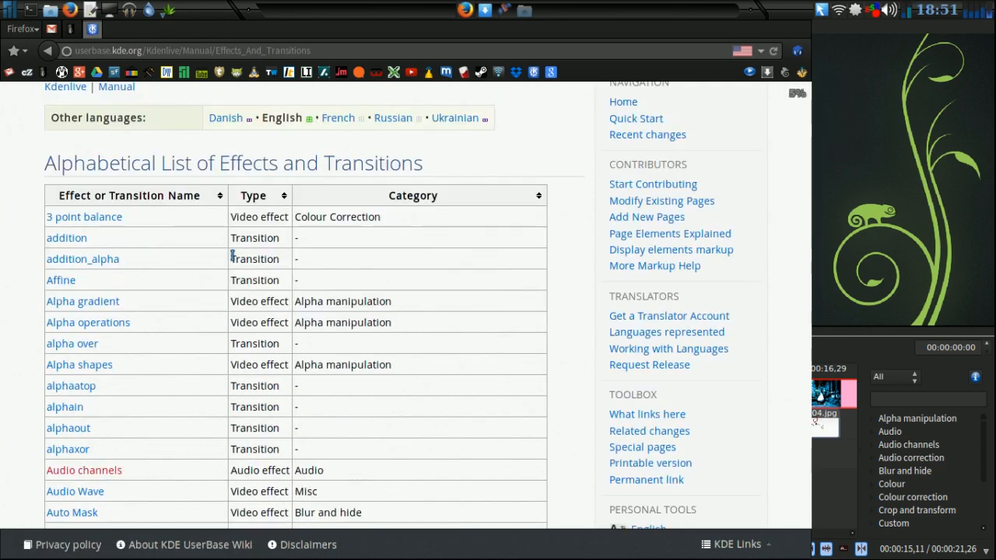
scroll(231, 257, "down", 2)
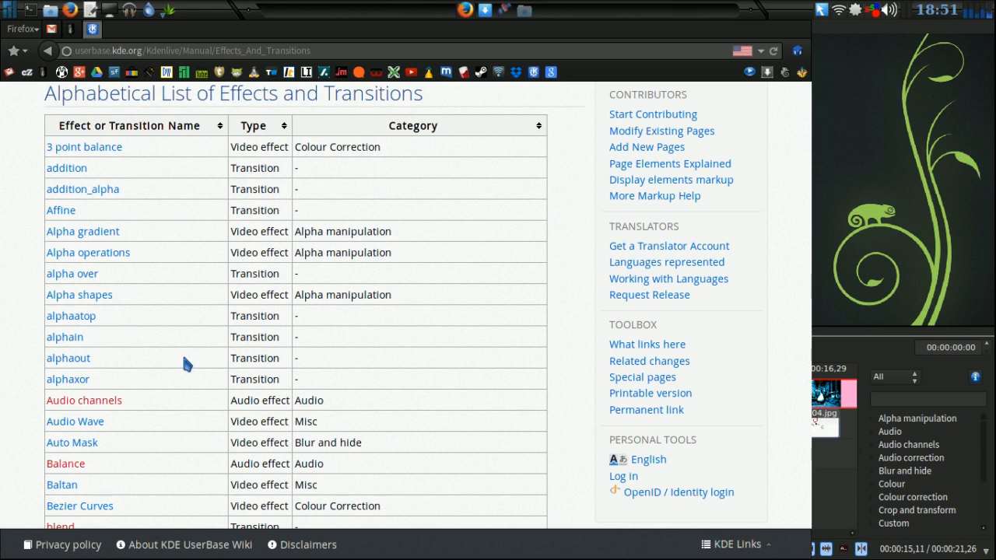
Look through the alphabetical effects list, return to the manual's table of contents and examine the remaining chapters.
scroll(184, 360, "down", 5)
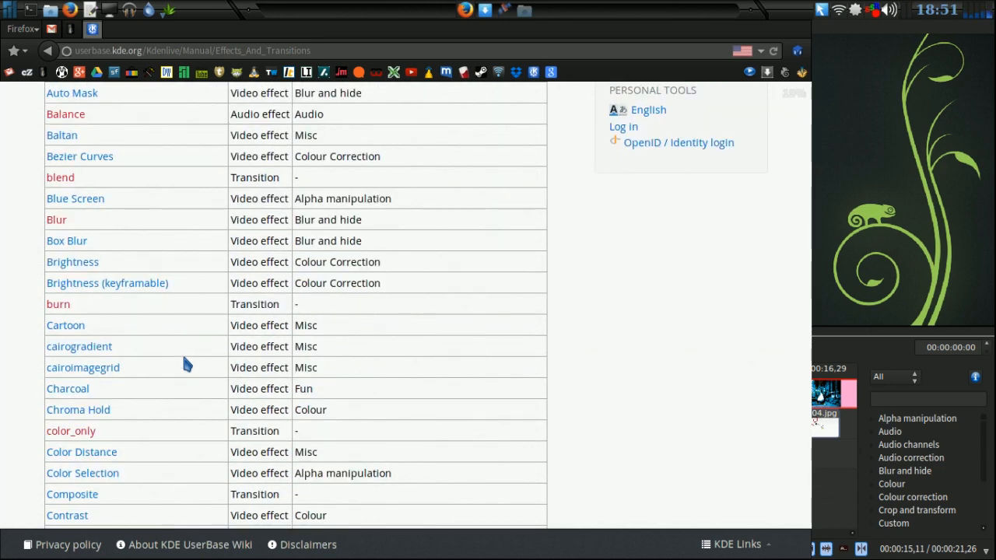
left_click(47, 51)
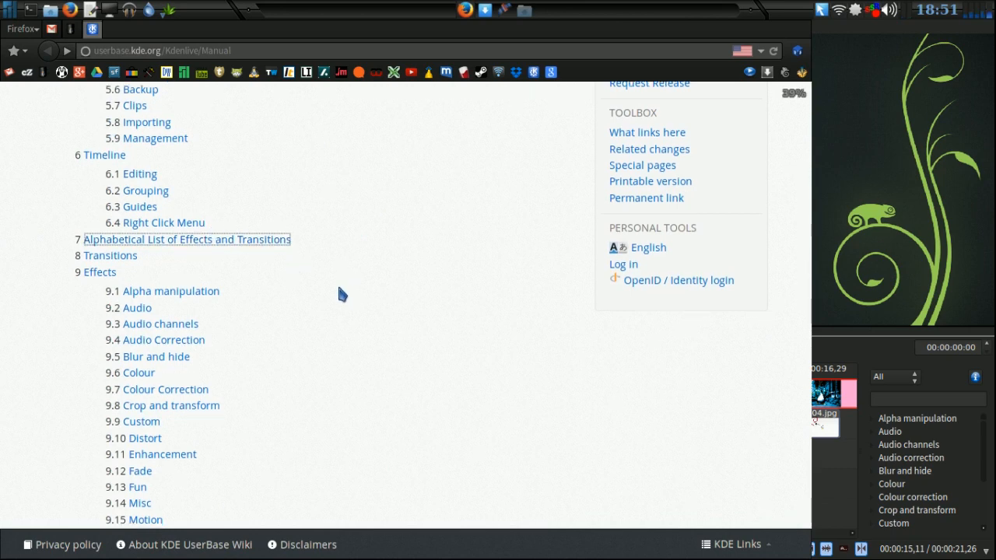
scroll(337, 284, "down", 1)
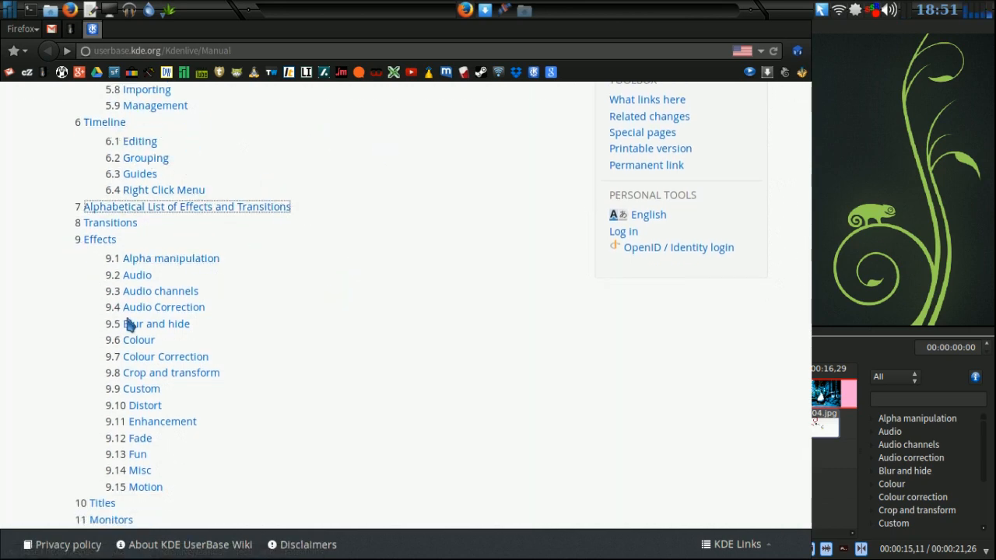
scroll(306, 300, "down", 3)
scroll(306, 302, "down", 3)
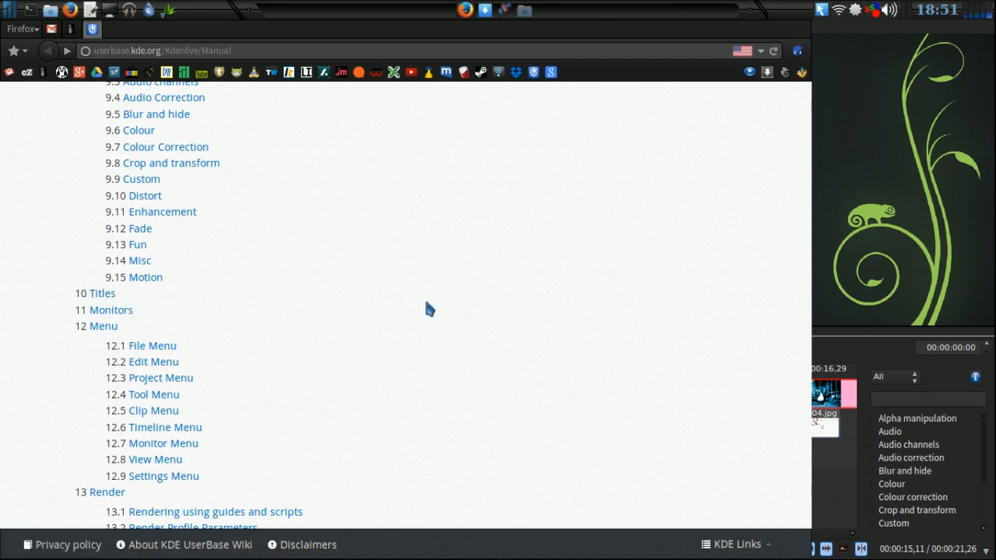
scroll(424, 304, "down", 4)
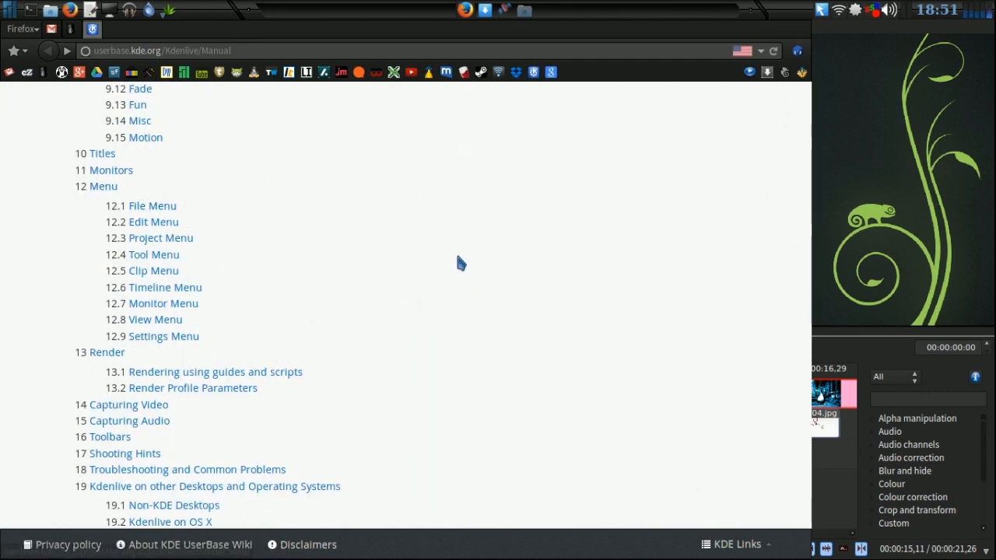
scroll(457, 253, "down", 3)
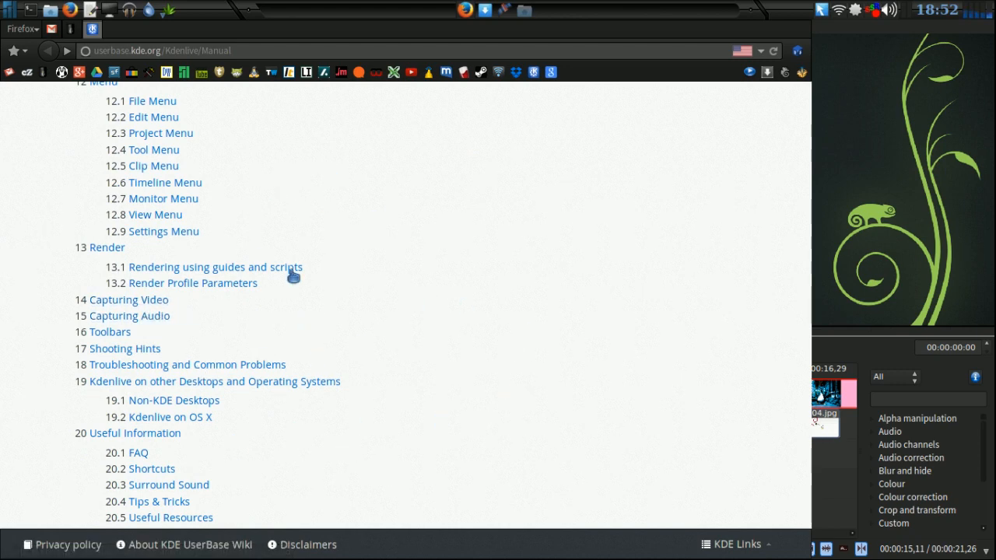
Return to Kdenlive and place 06.jpg on the second video track, overlapping the end of 05.jpg.
left_click(887, 35)
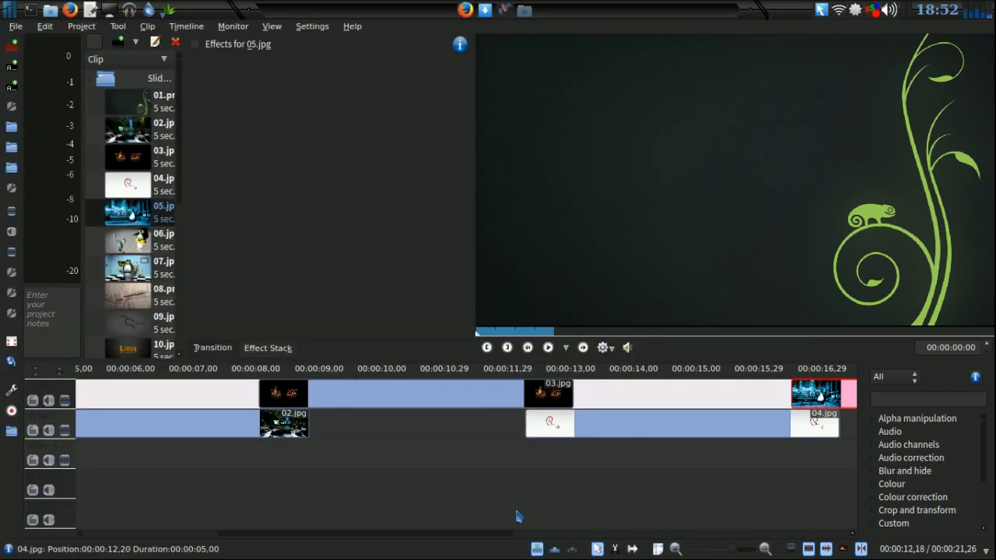
left_click_drag(489, 533, 646, 537)
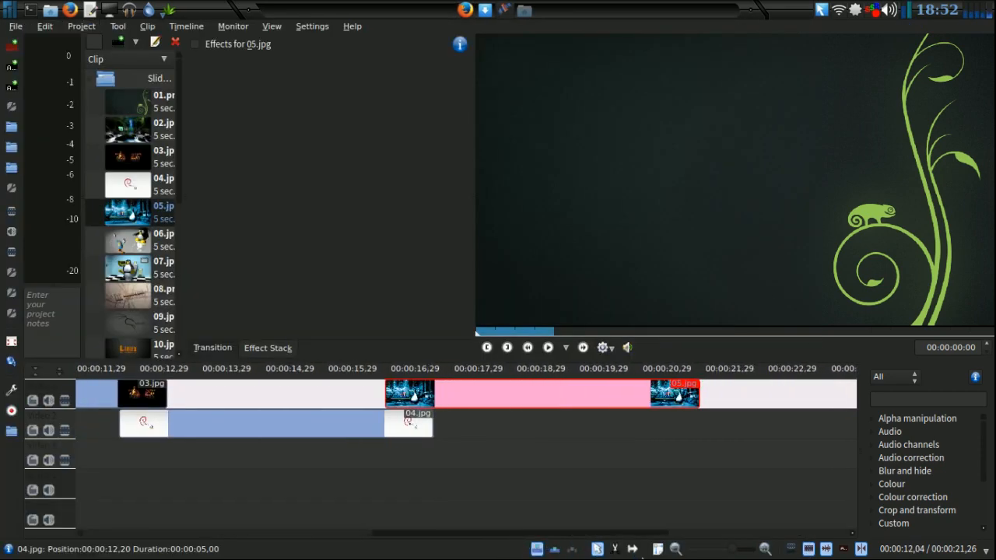
left_click_drag(134, 257, 674, 424)
Add a transition where 01.png and 02.jpg overlap and set its type to Wipe.
left_click_drag(572, 536, 295, 537)
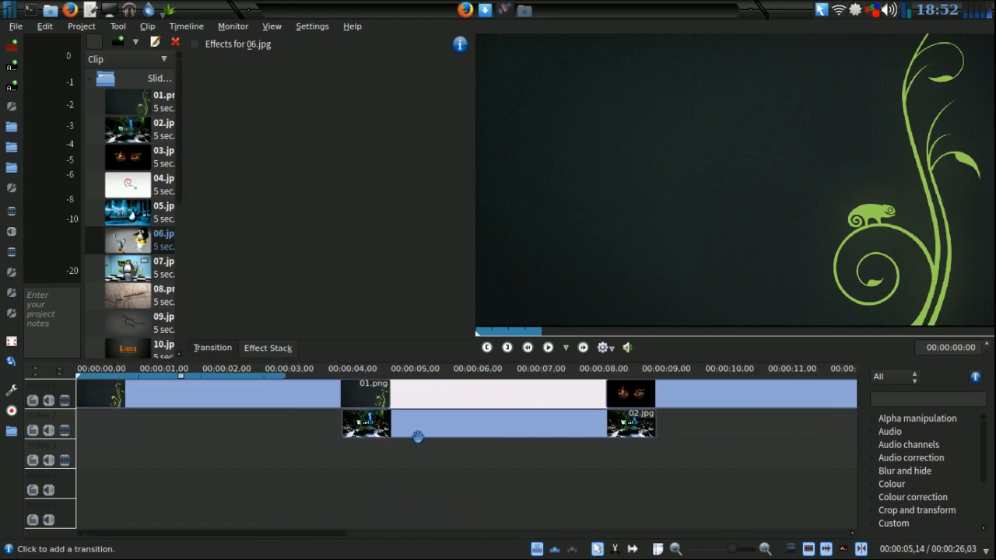
left_click(393, 417)
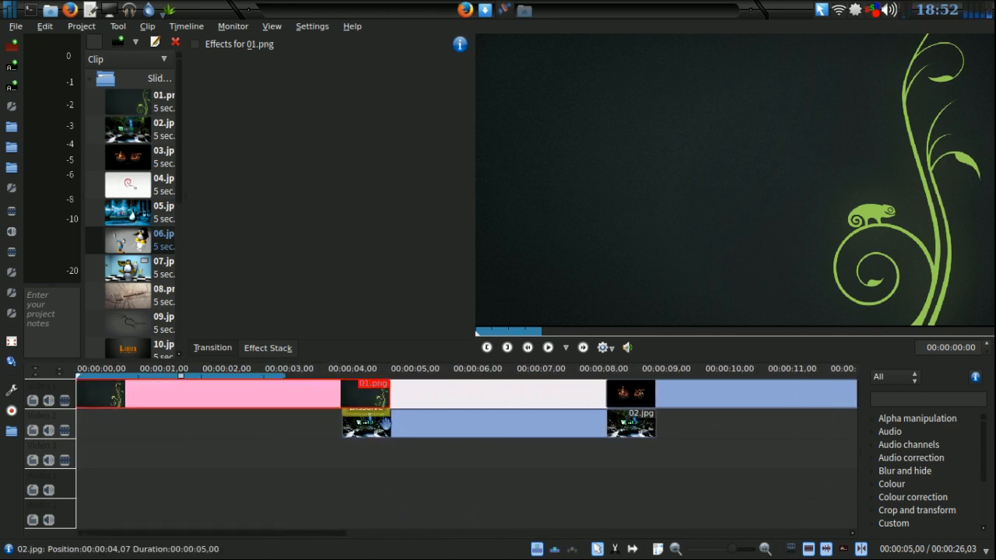
left_click(376, 420)
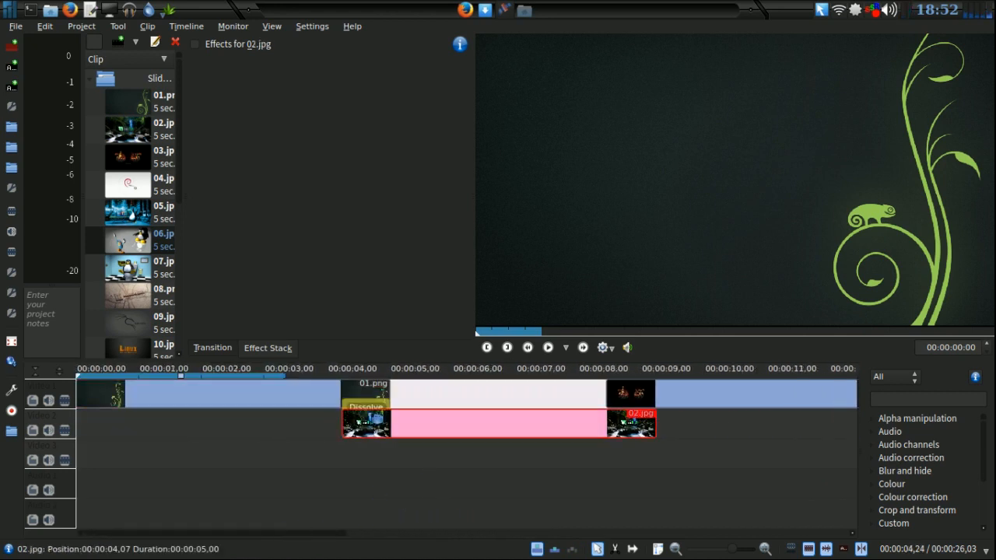
left_click(374, 405)
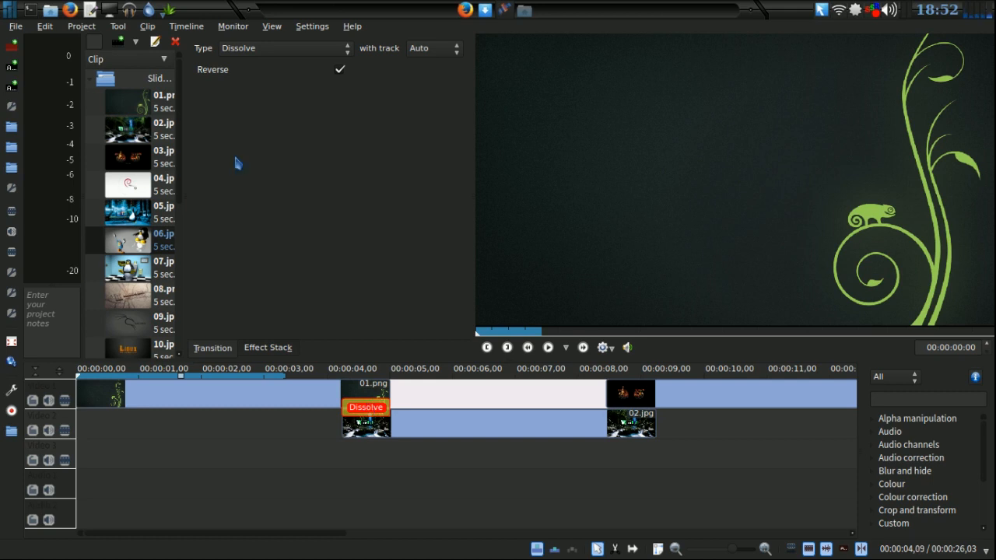
left_click(243, 51)
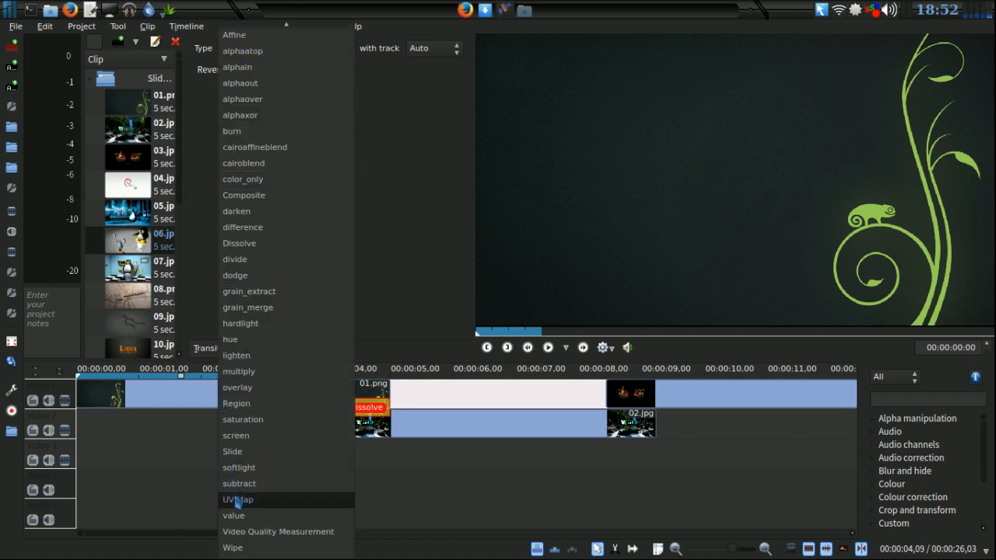
left_click(231, 548)
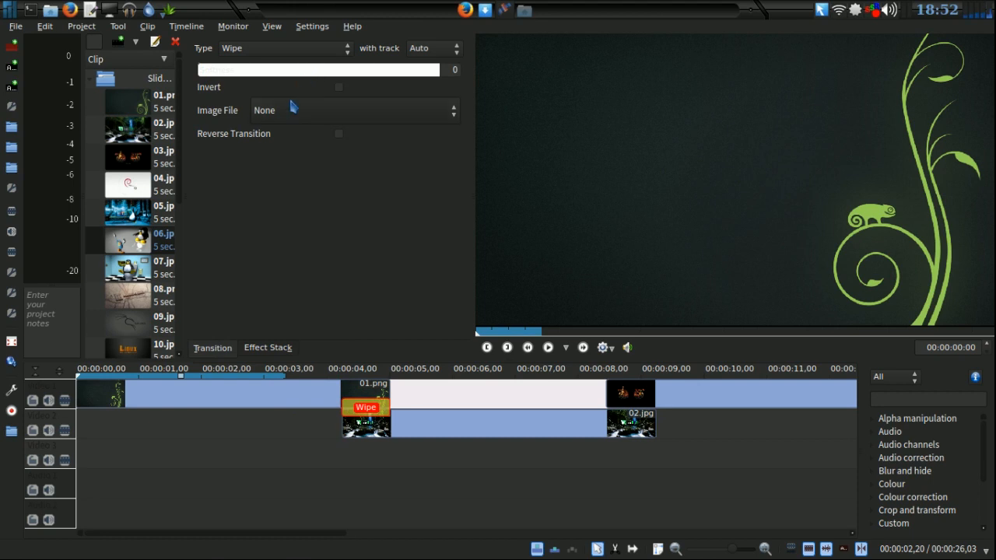
Set the first wipe's image file to 159170-bi-linear_x_-_16-9.pgm, reverse the transition and preview it by scrubbing the timeline.
left_click(278, 113)
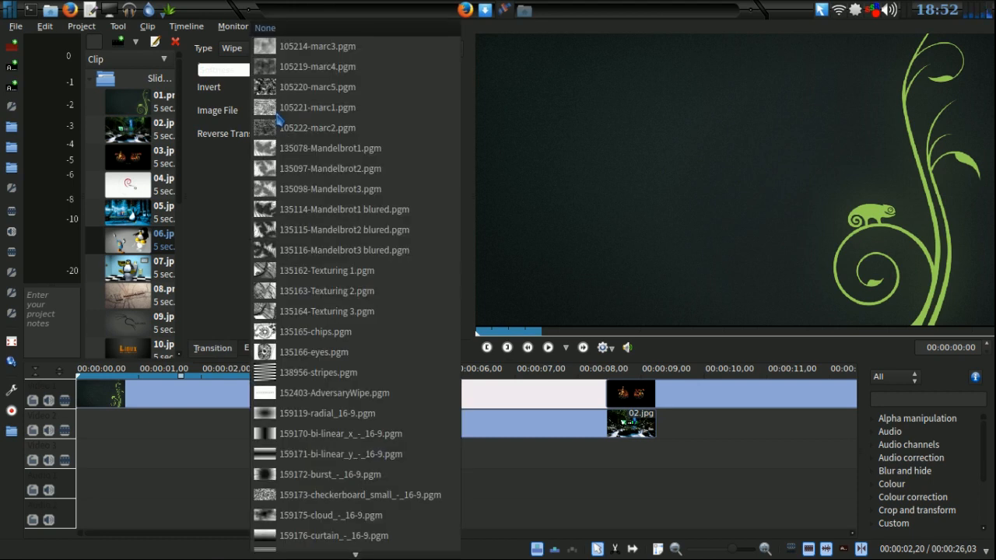
left_click(269, 441)
left_click_drag(267, 438, 372, 450)
left_click(358, 408)
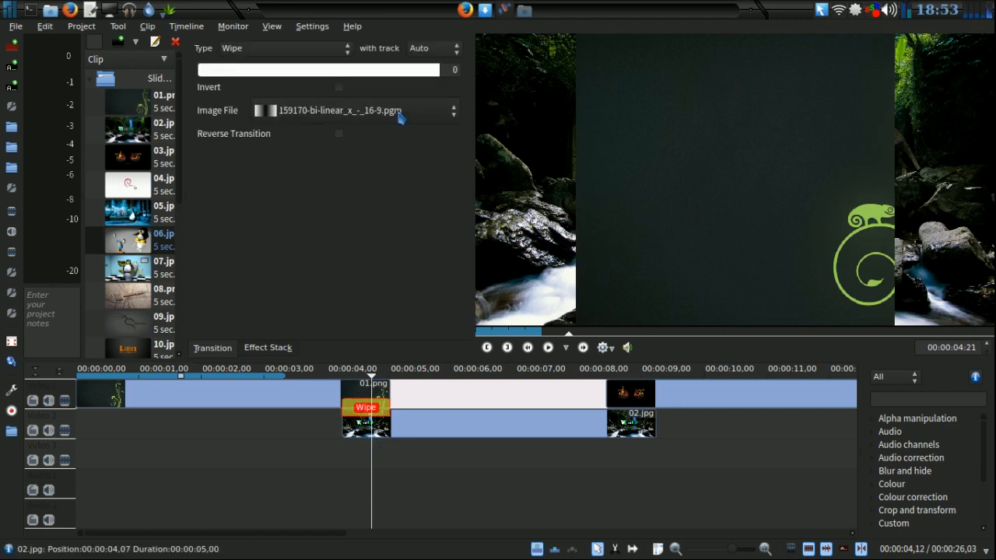
left_click(342, 137)
left_click_drag(304, 444, 508, 447)
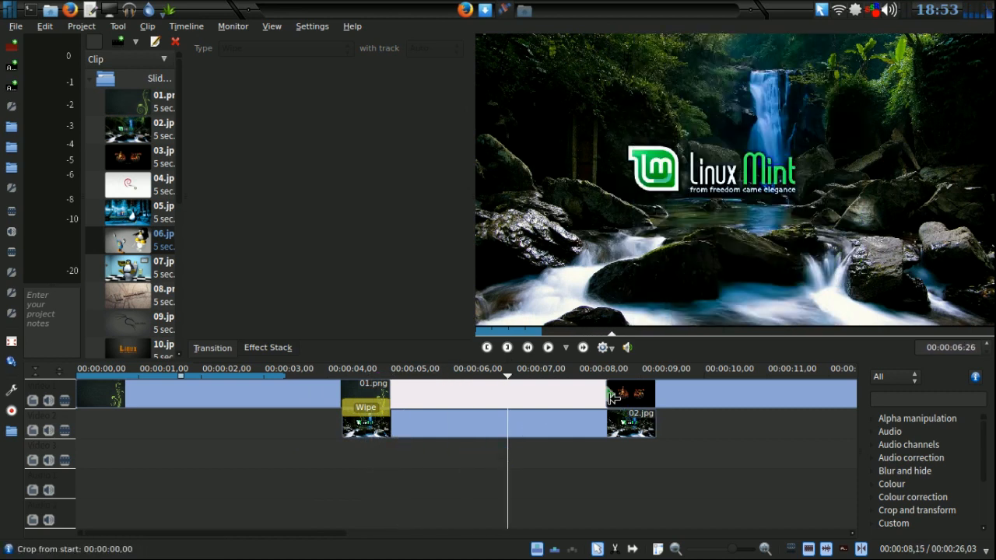
Add Dissolve transitions where 03.jpg overlaps 02.jpg and where it overlaps 04.jpg, and select the latter.
left_click(615, 405)
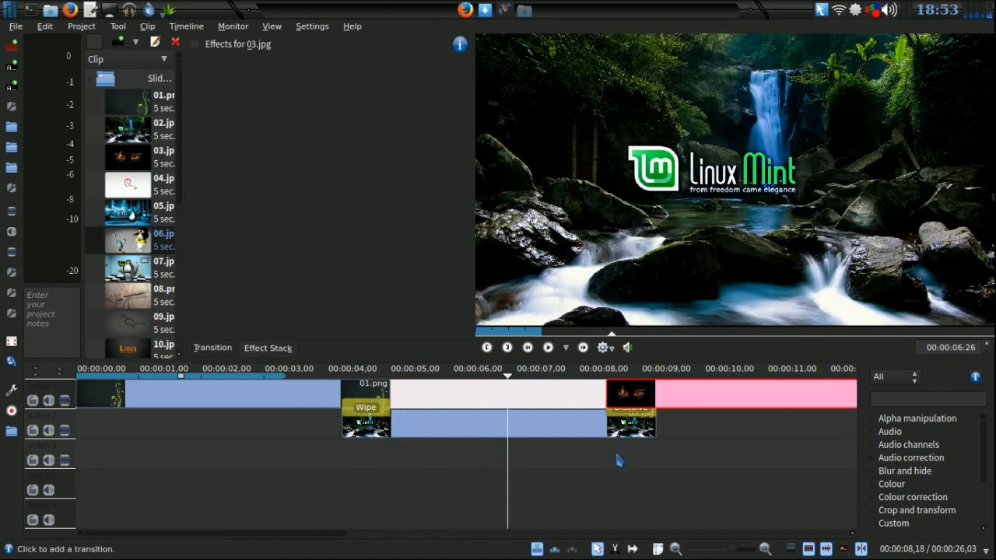
scroll(615, 458, "down", 5)
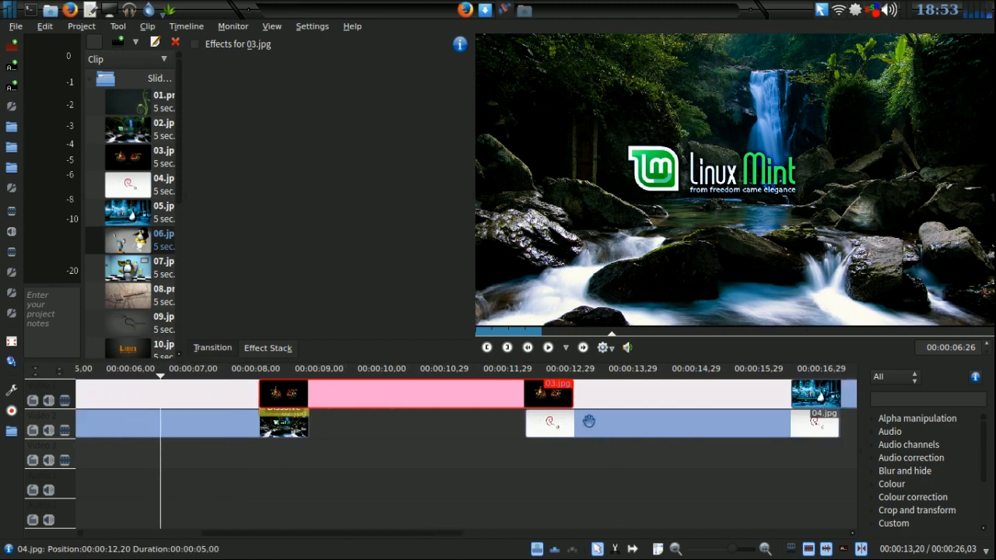
left_click(573, 417)
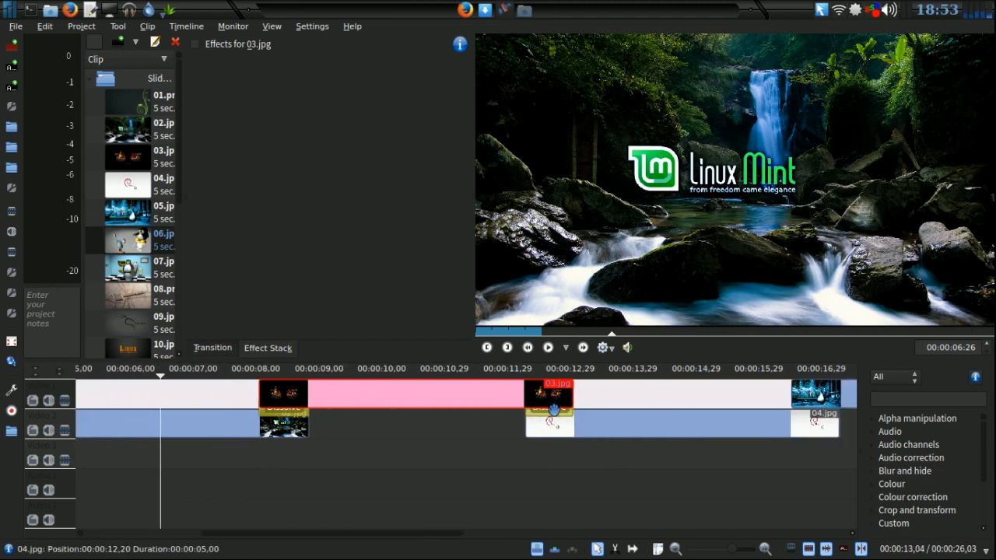
left_click(553, 411)
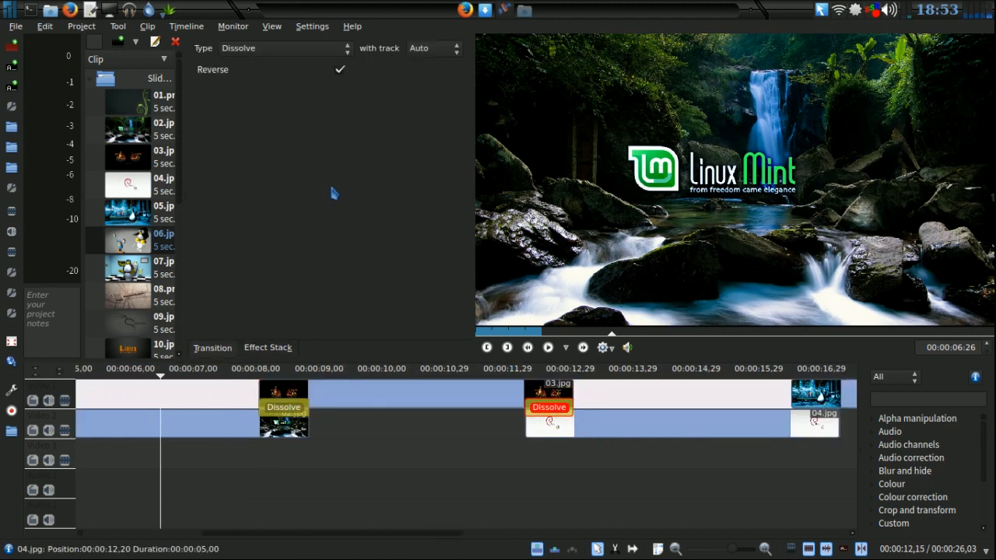
Change the transition between 03.jpg and 04.jpg to a reversed Wipe with image file 135114-Mandelbrot1 blured.pgm, and preview it.
left_click(295, 48)
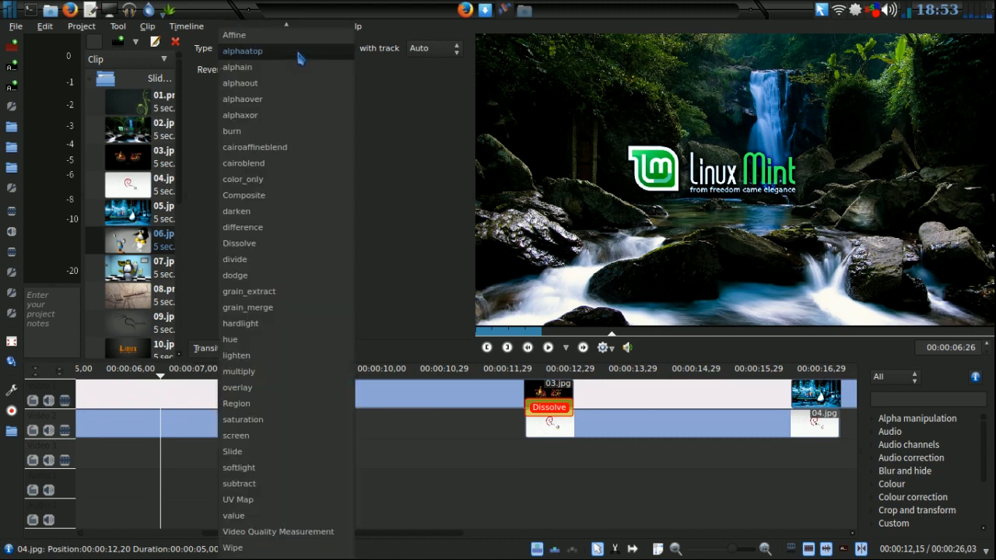
left_click(242, 550)
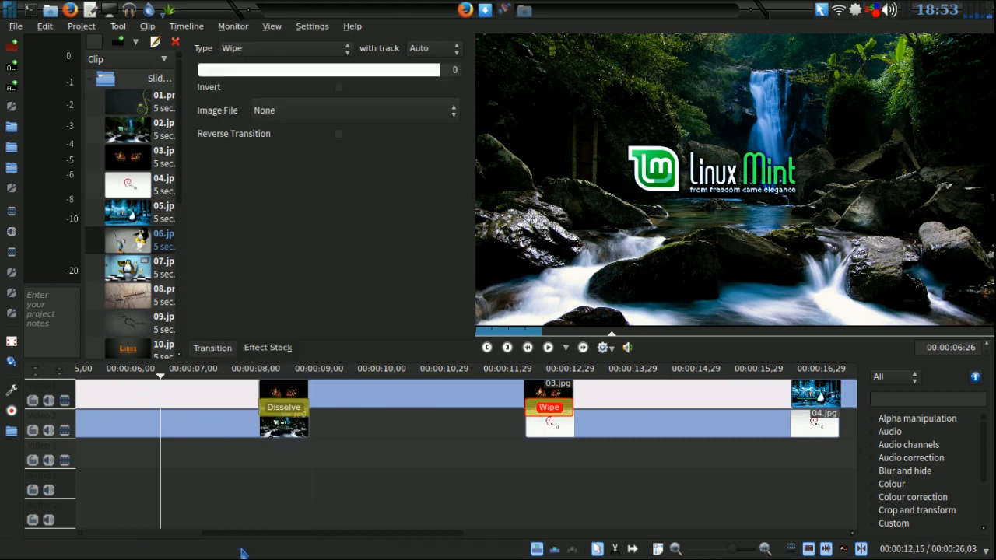
left_click(282, 116)
left_click(265, 212)
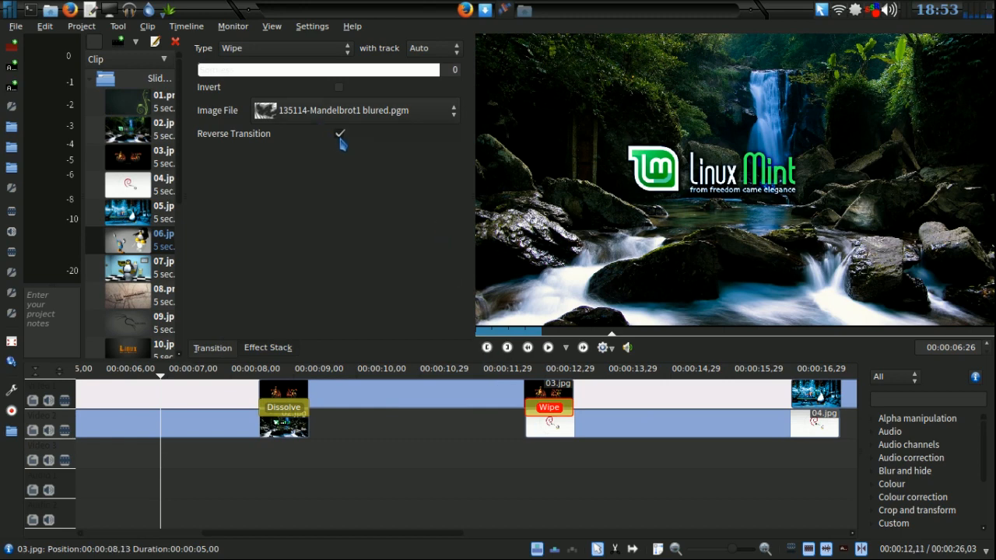
left_click_drag(461, 447, 591, 460)
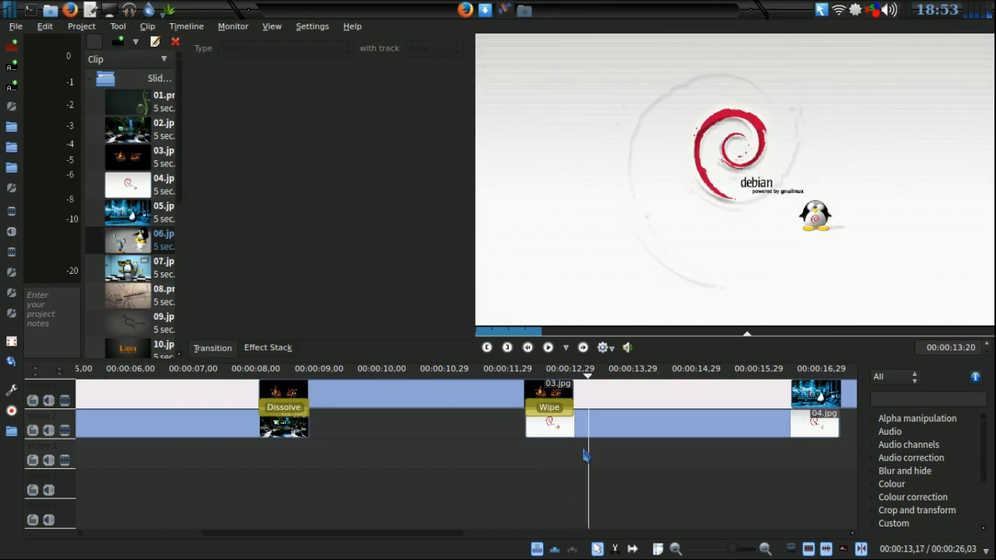
Add a Dissolve transition where 04.jpg and 05.jpg overlap.
scroll(578, 451, "down", 5)
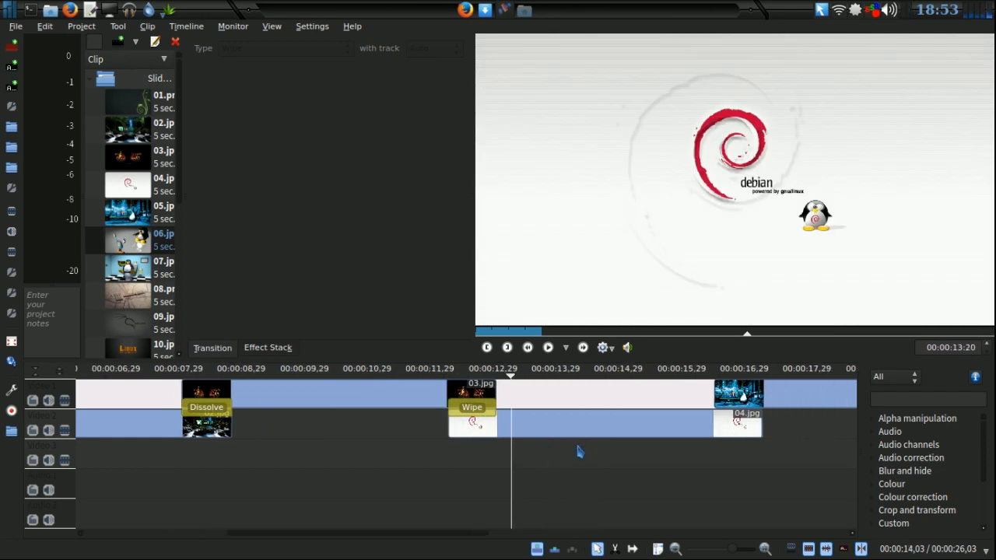
left_click(606, 405)
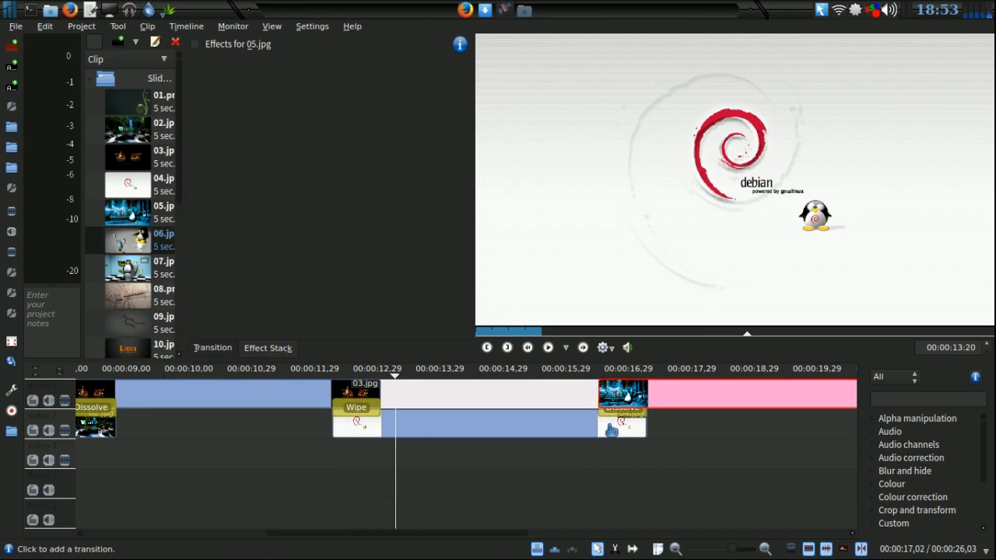
scroll(603, 453, "down", 5)
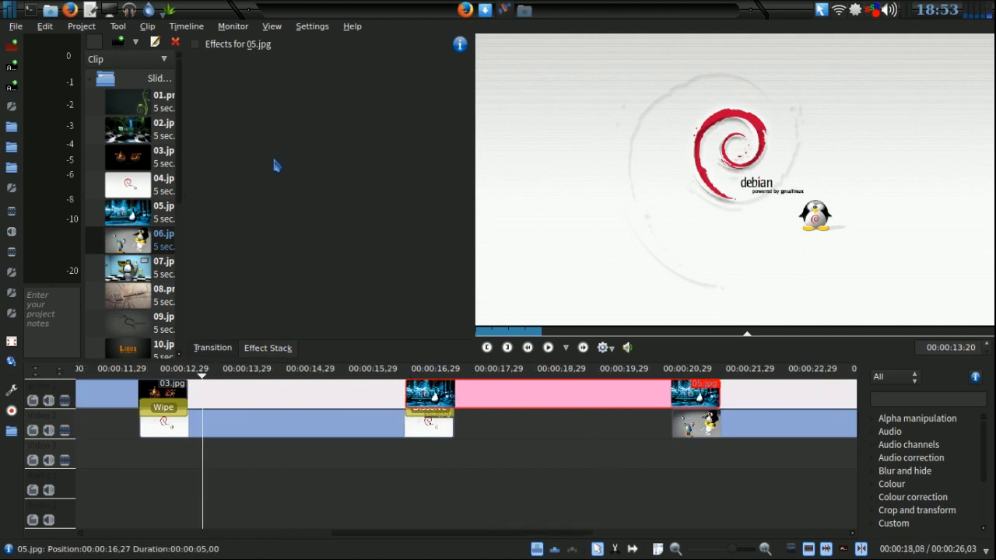
Change the transition between 04.jpg and 05.jpg to a Wipe with image file 135166-eyes.pgm, preview it and reselect it.
left_click(426, 422)
left_click(426, 408)
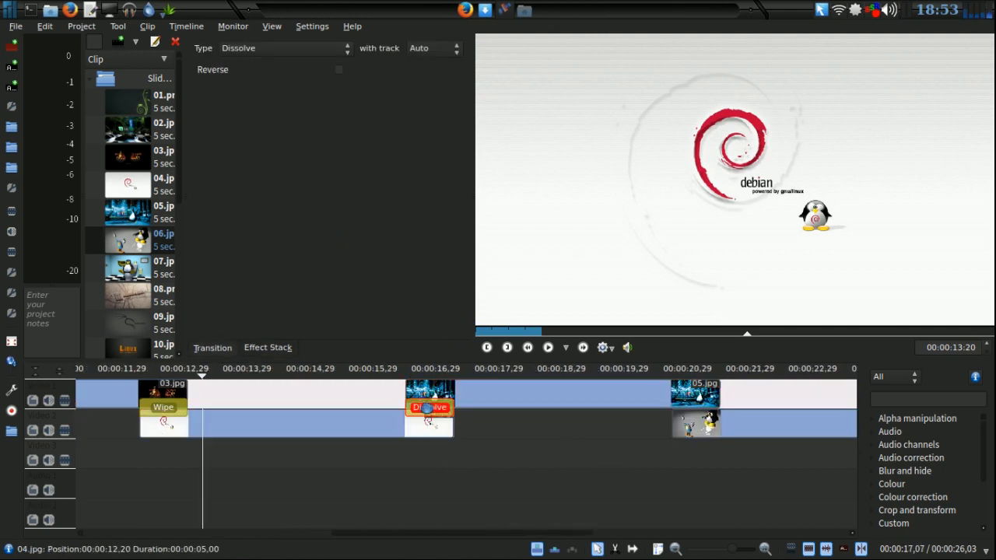
left_click(276, 50)
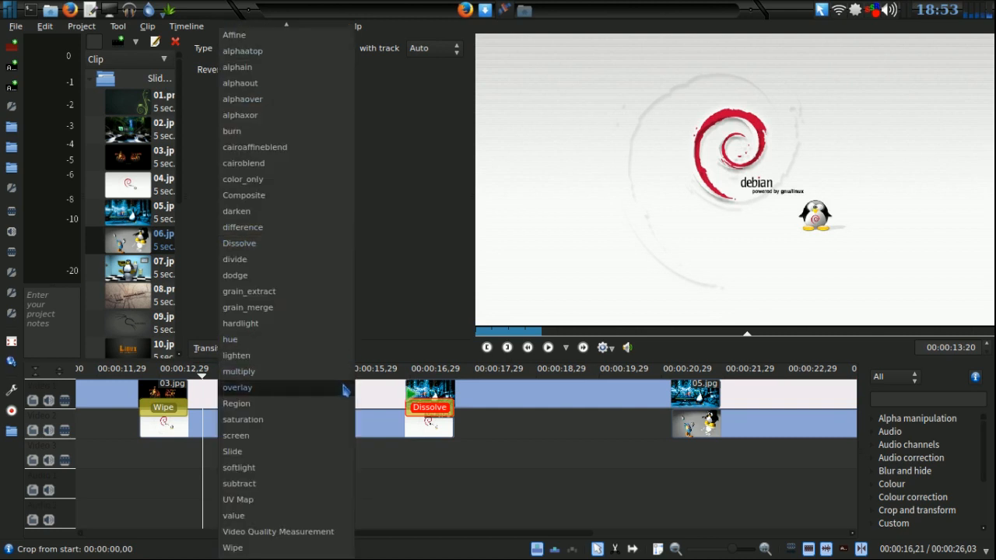
left_click(253, 548)
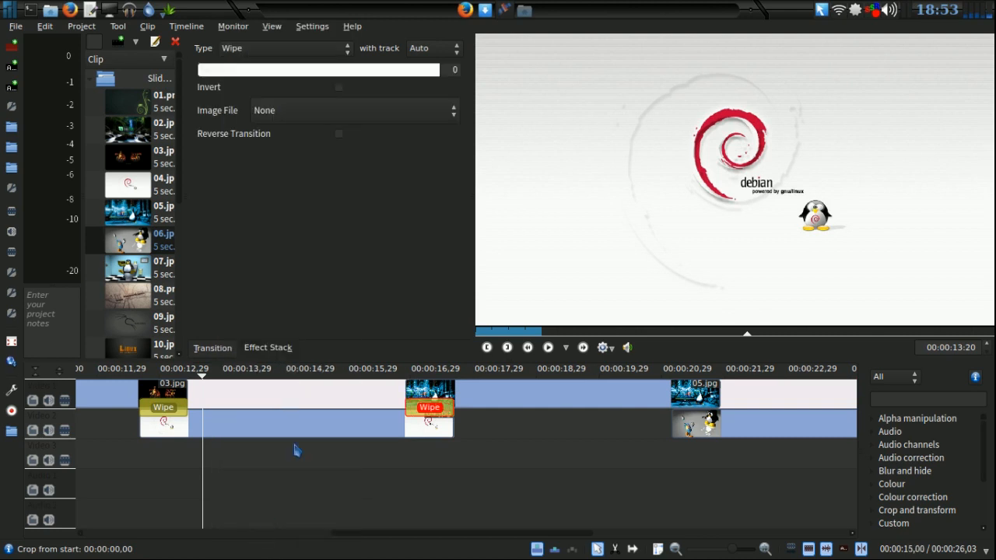
left_click(344, 111)
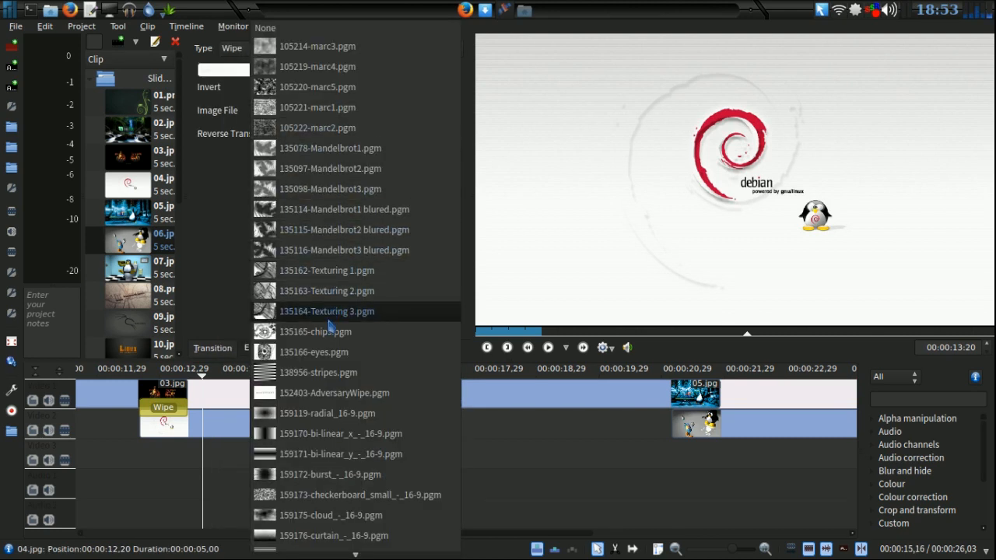
left_click(324, 354)
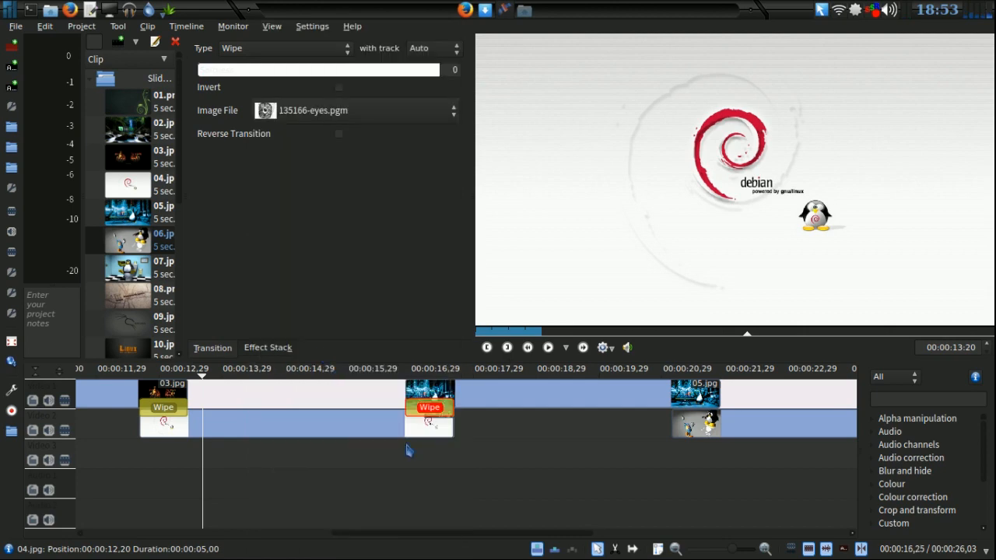
left_click_drag(408, 457, 463, 462)
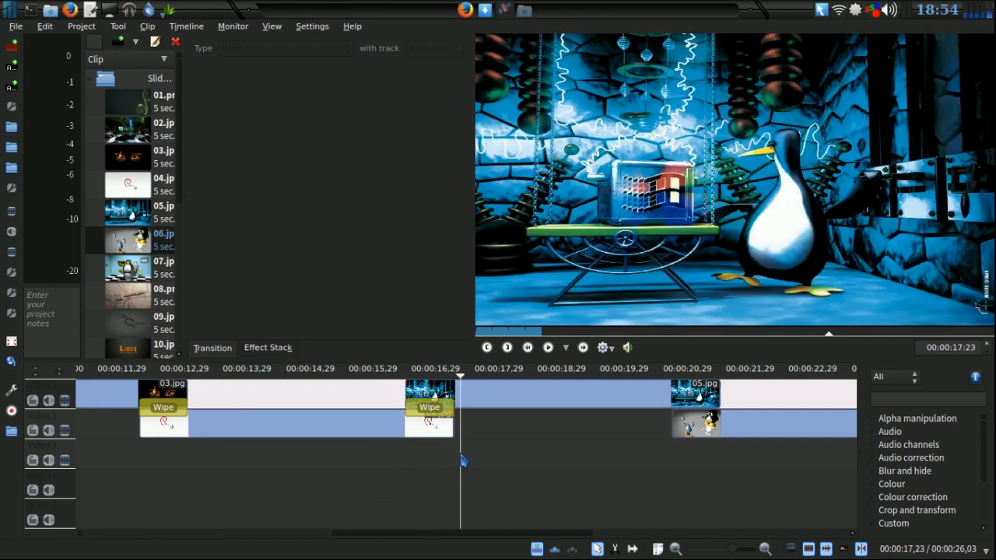
left_click(425, 411)
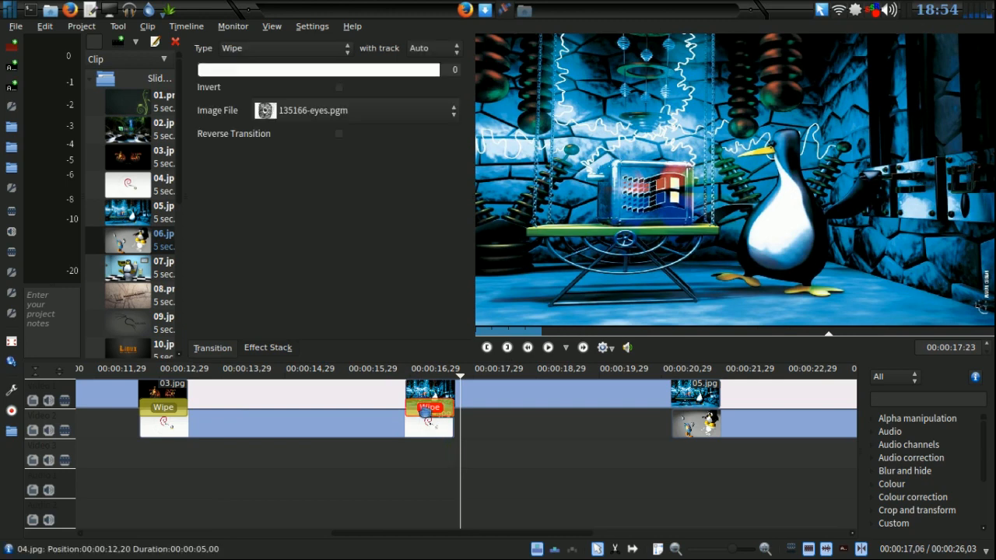
Add a Dissolve transition where 05.jpg and 06.jpg overlap, and scrub through the whole slideshow from its beginning.
scroll(561, 462, "down", 5)
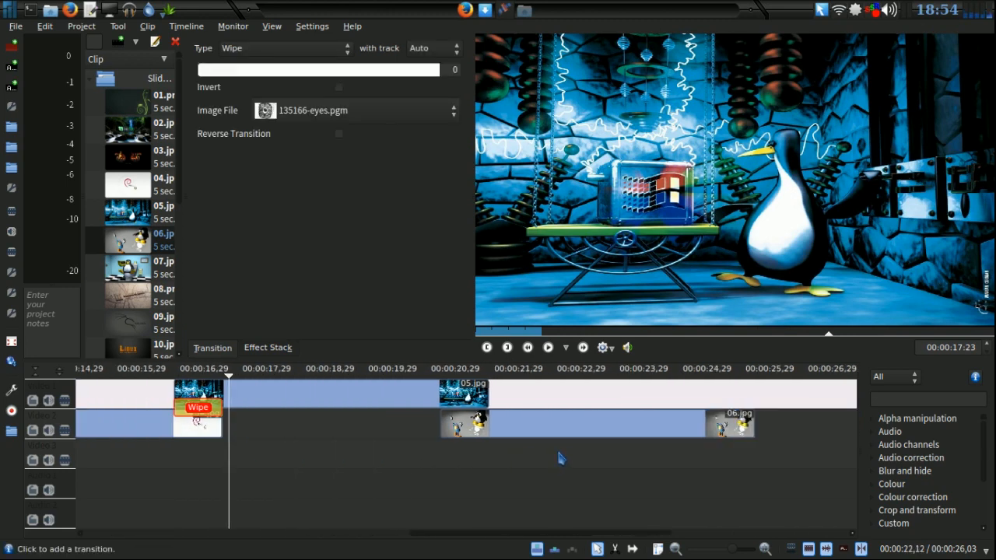
left_click(406, 410)
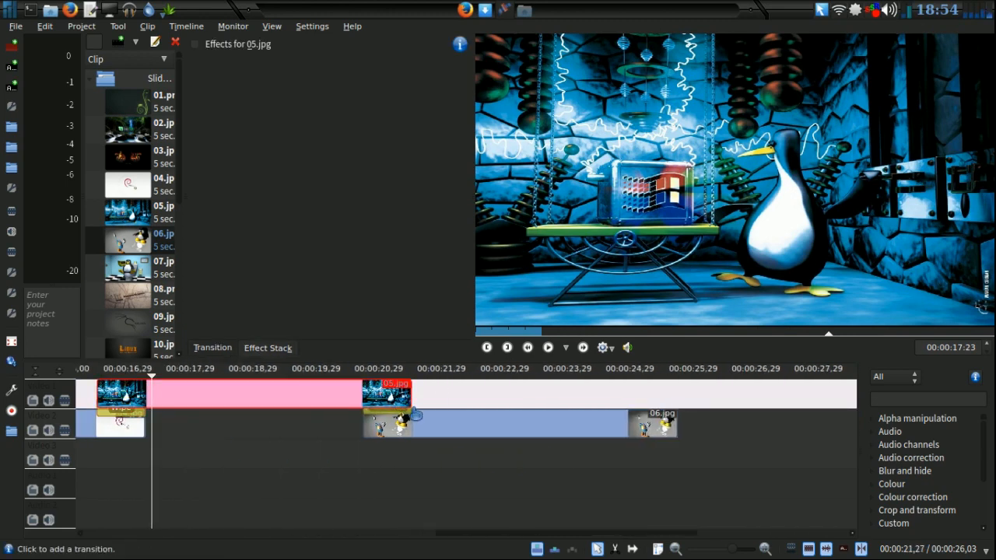
scroll(407, 469, "up", 5)
scroll(405, 469, "up", 11)
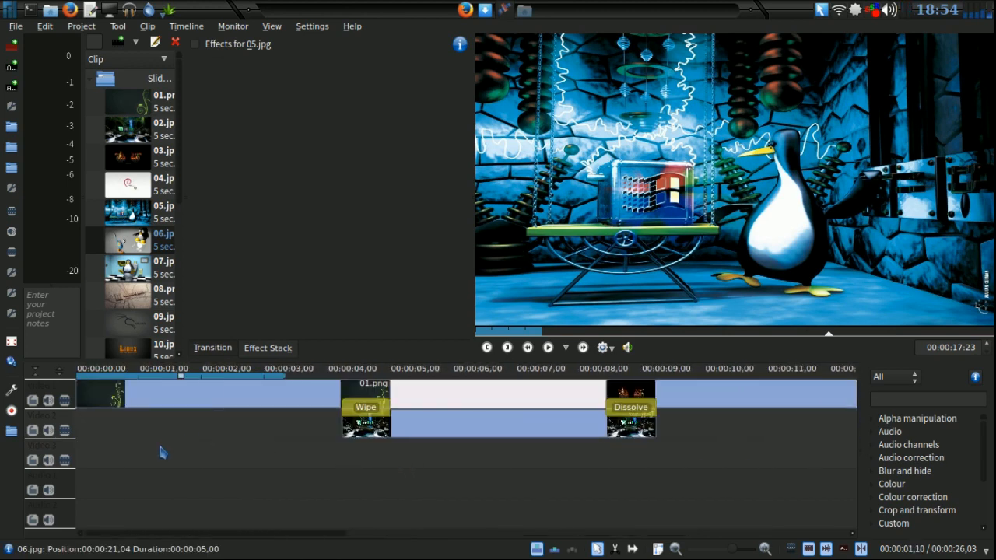
left_click_drag(117, 453, 732, 475)
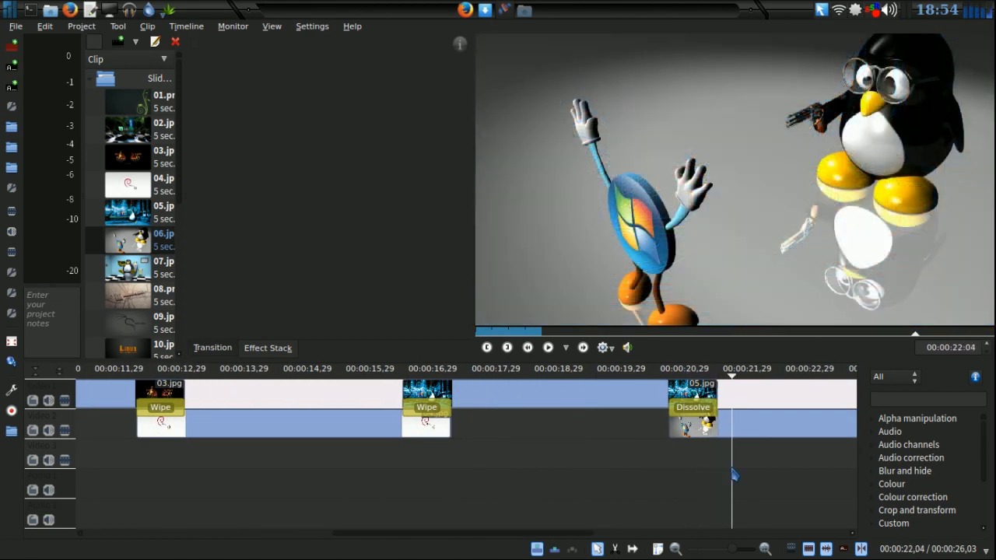
Apply the Vignette Effect from the Fun effects to clip 06.jpg.
scroll(733, 475, "down", 3)
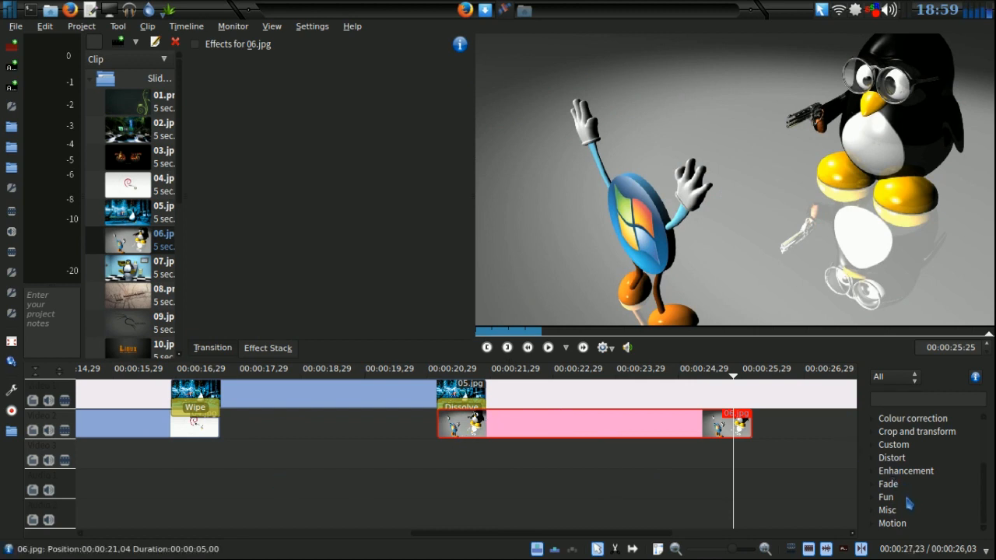
left_click(883, 498)
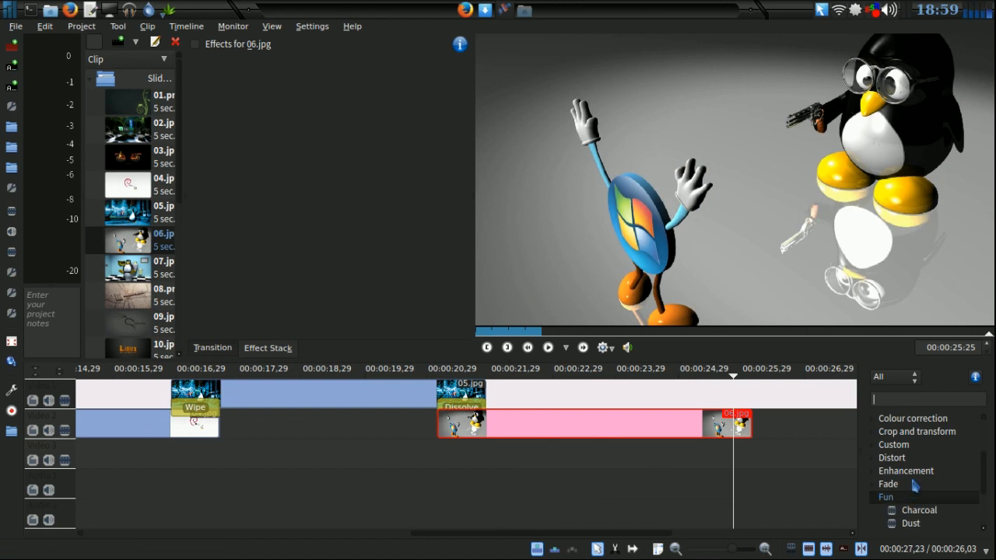
scroll(915, 487, "down", 2)
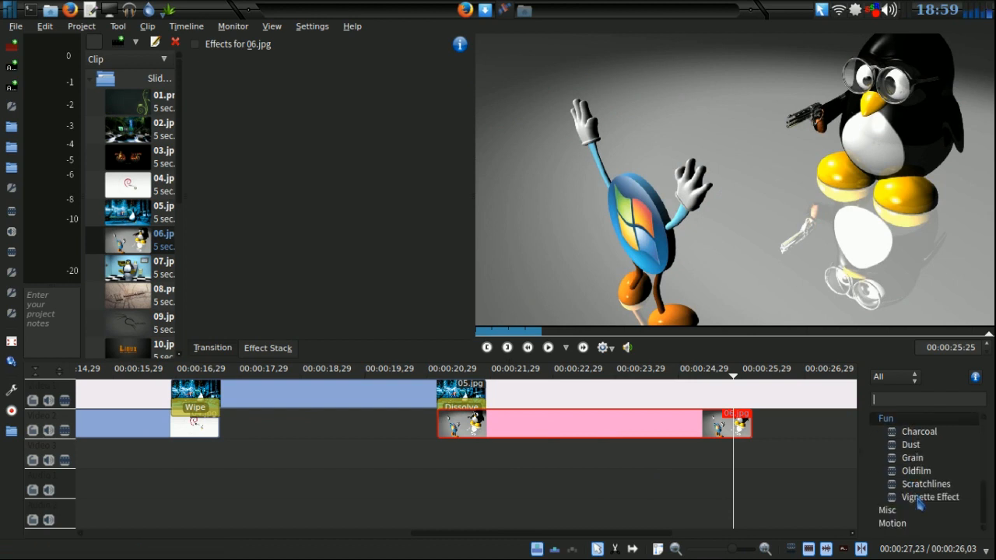
left_click_drag(920, 503, 619, 436)
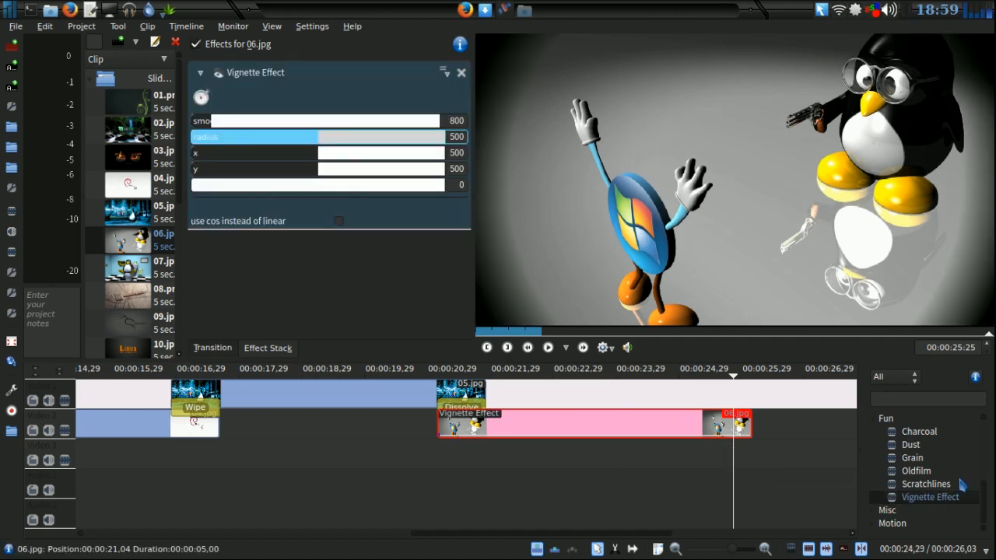
Apply Scratchlines to 06.jpg, set its line width to 3 and Max darker to 58, and scrub through the clip.
left_click_drag(929, 486, 595, 417)
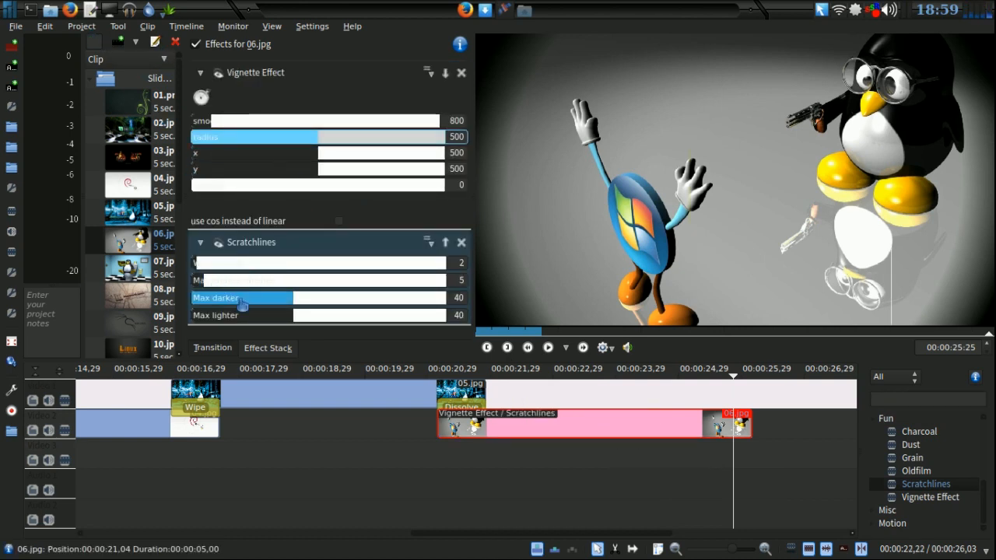
left_click_drag(250, 301, 339, 297)
left_click_drag(216, 265, 201, 280)
left_click(596, 463)
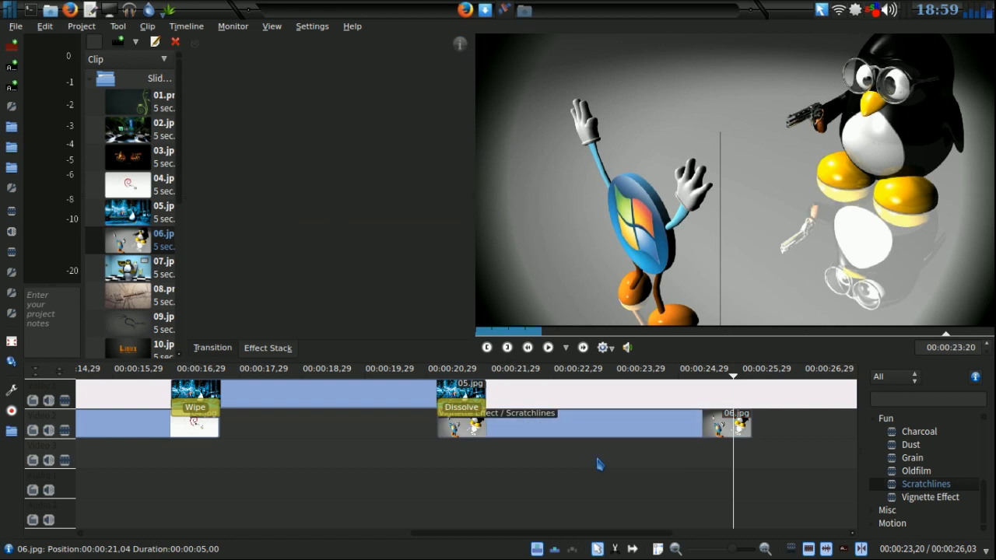
left_click_drag(597, 470, 638, 470)
Add the Oldfilm, Grain and Dust effects, in that order, to clip 06.jpg.
left_click(590, 421)
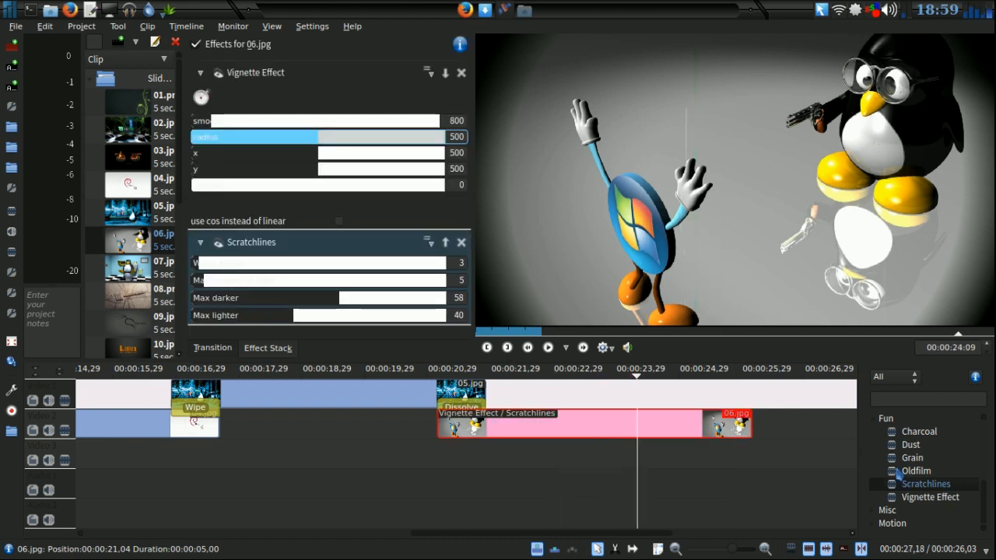
left_click_drag(894, 475, 585, 424)
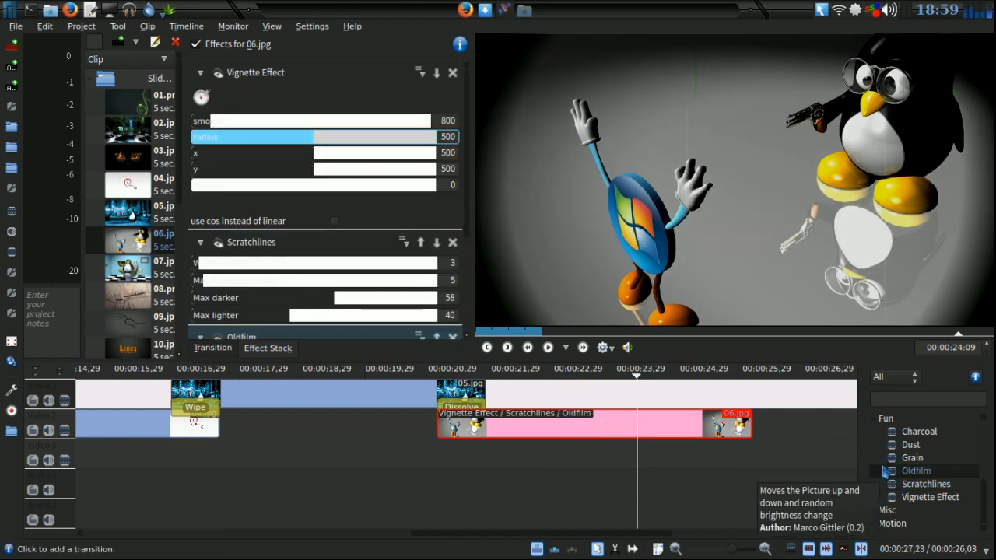
left_click_drag(893, 461, 640, 419)
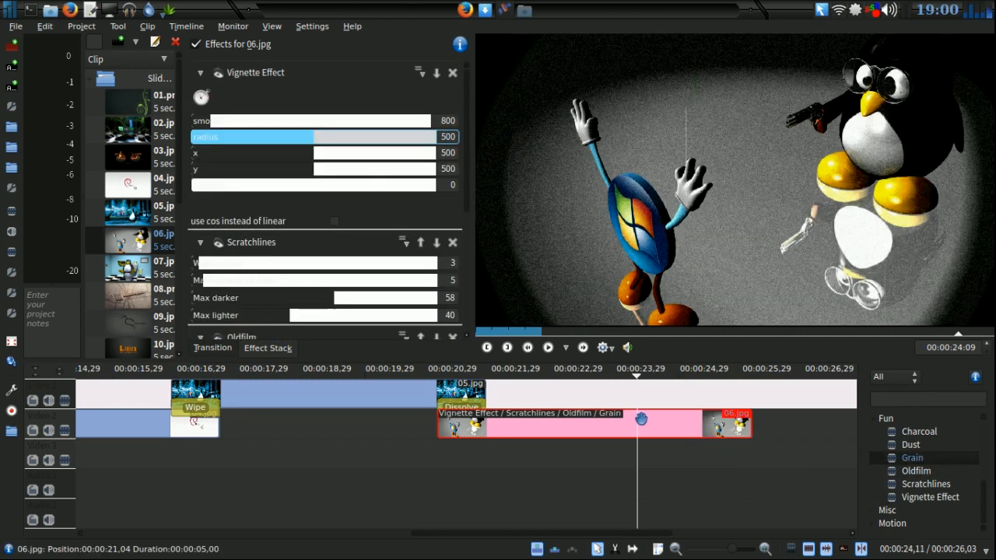
left_click_drag(894, 451, 584, 428)
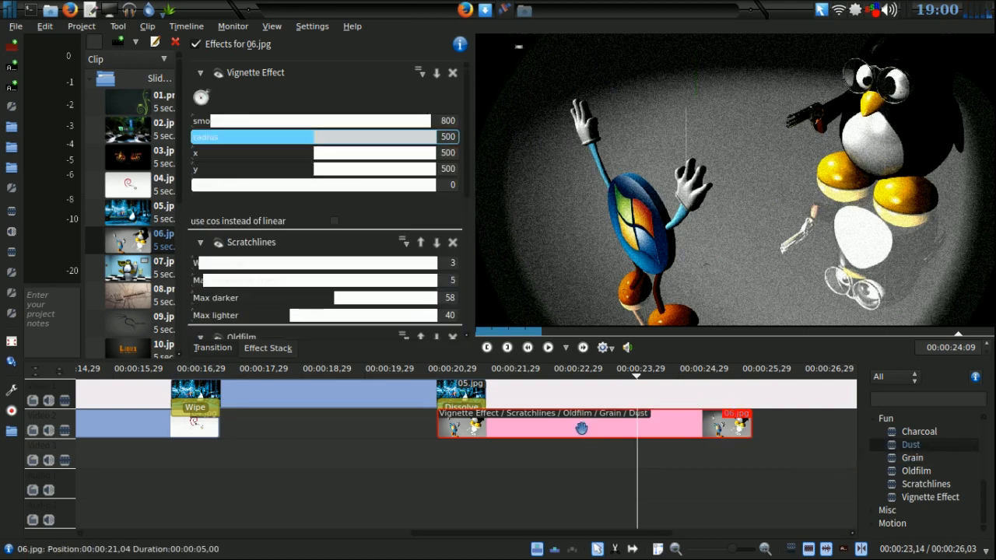
Play back and scrub through 06.jpg to examine the combined old-film effects.
left_click(449, 471)
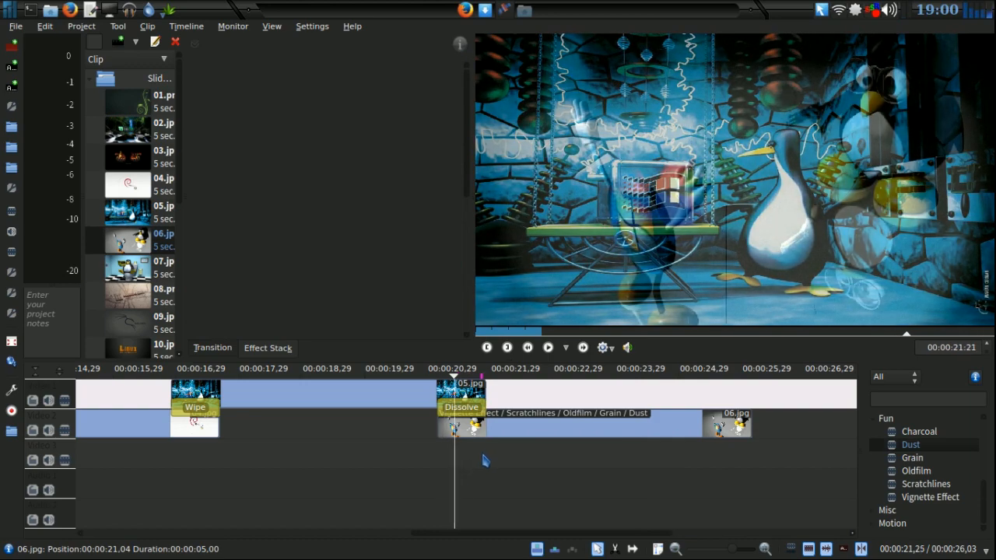
left_click(492, 459)
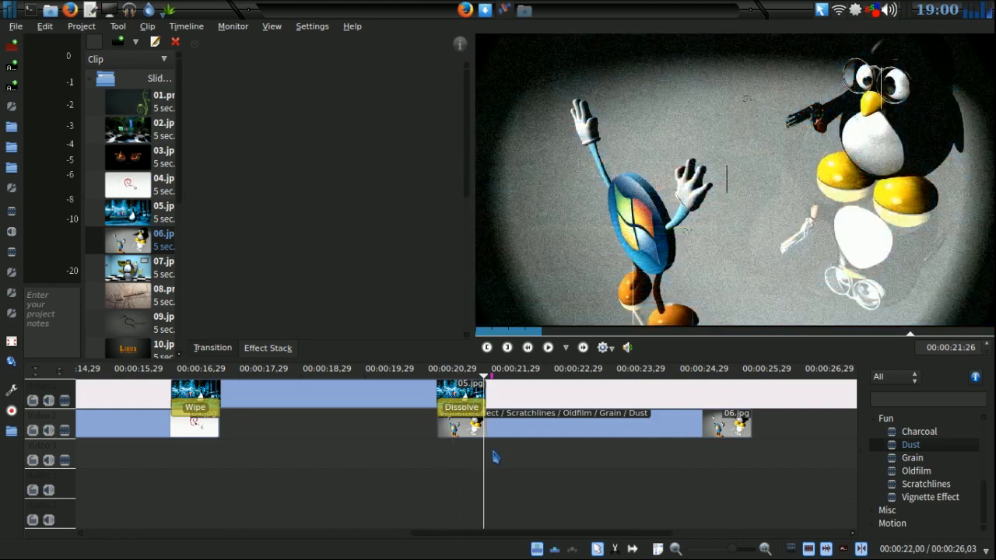
left_click(549, 350)
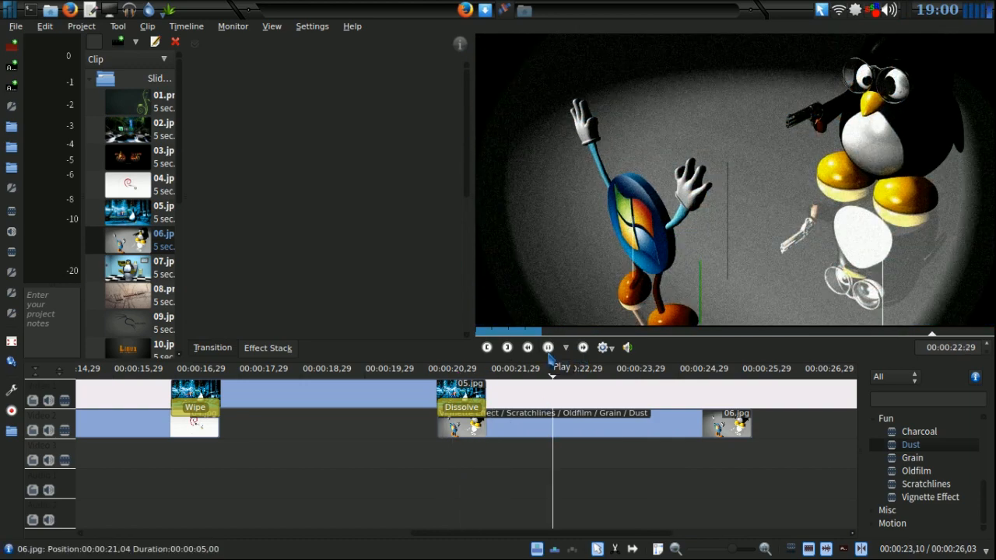
left_click(549, 348)
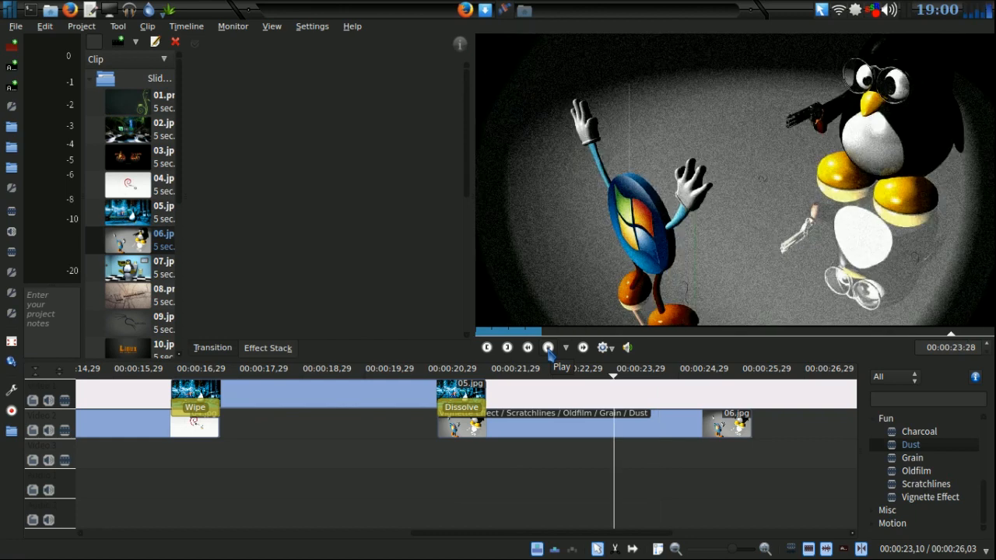
left_click(551, 413)
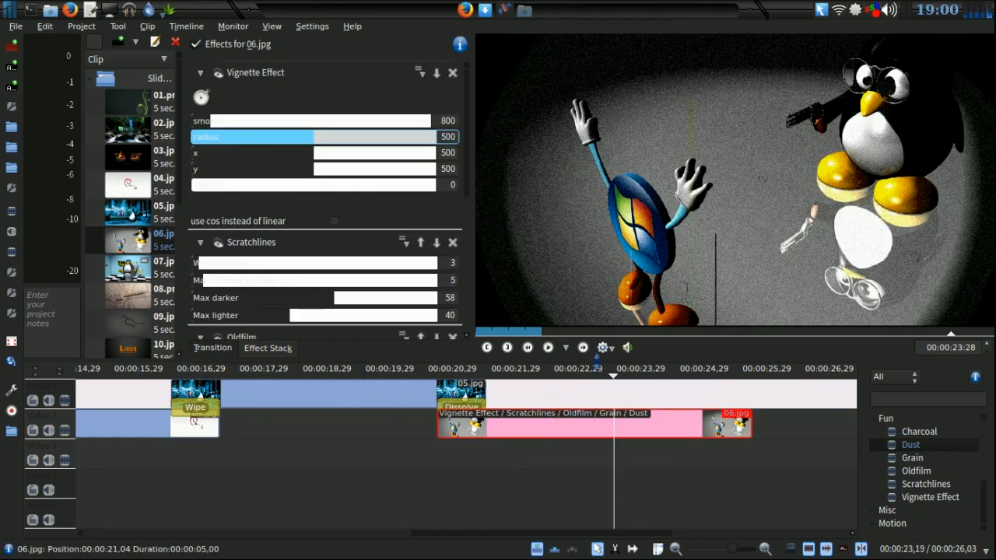
left_click(605, 349)
left_click(627, 449)
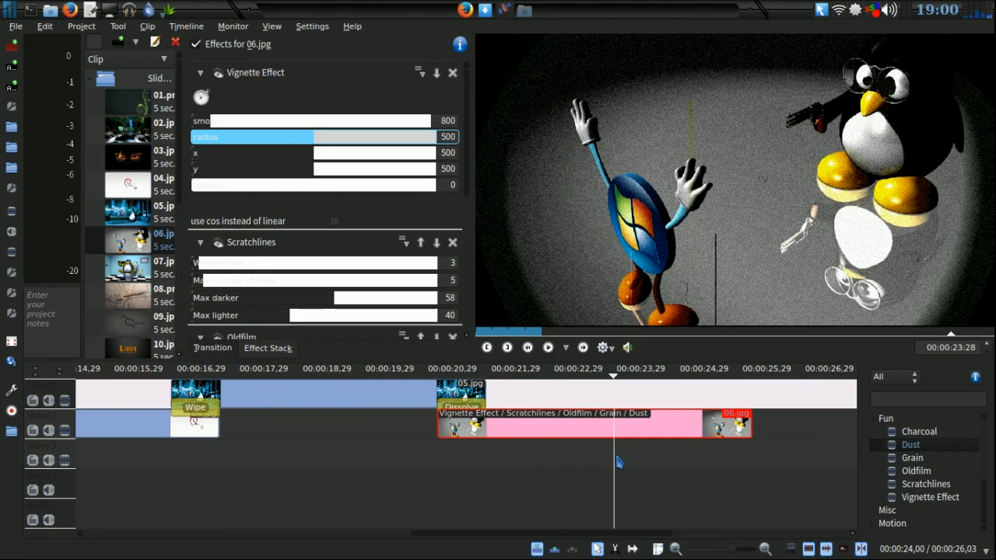
left_click(577, 463)
key("space")
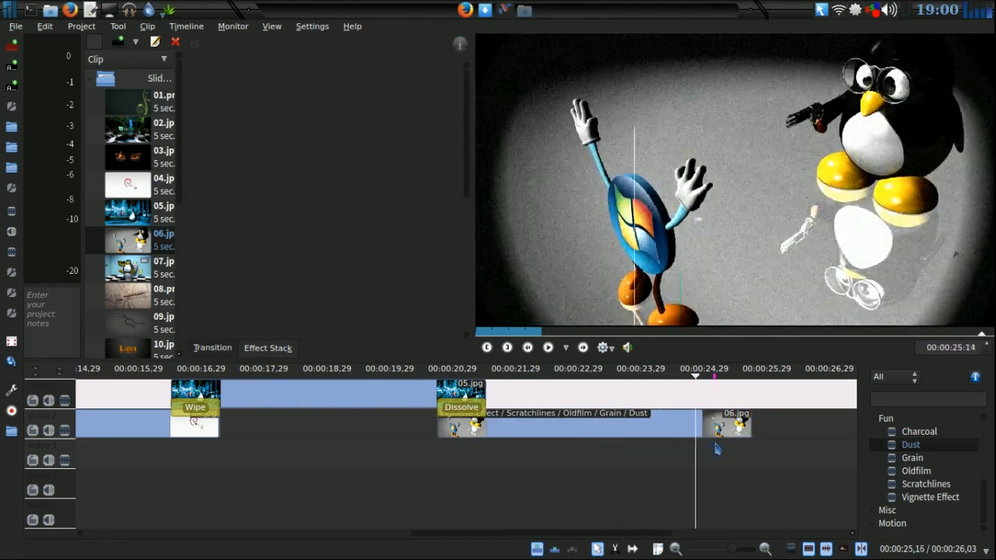
left_click(684, 461)
left_click(667, 464)
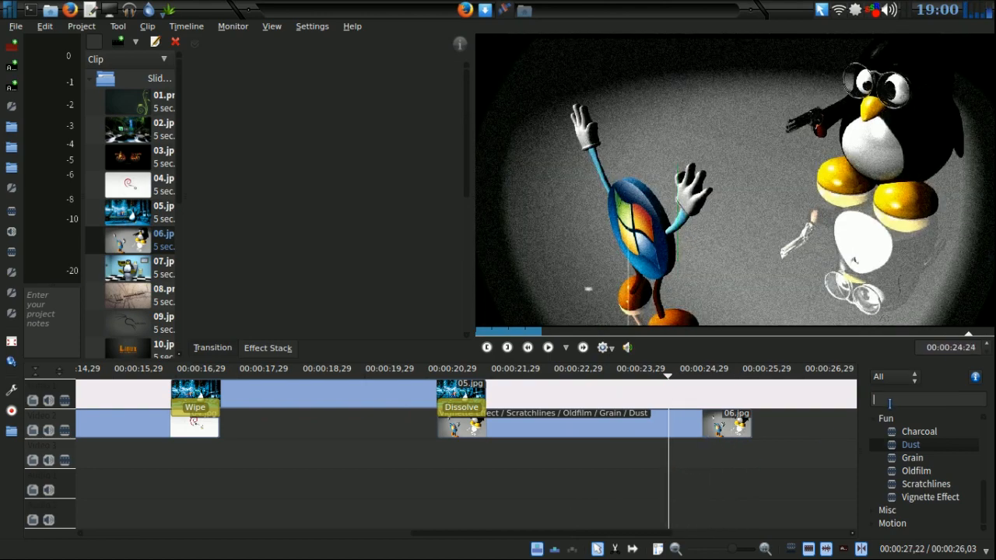
Find Sepia and apply it to 06.jpg with Chrominance U 143 and Chrominance V 113, and preview the clip.
type("sepia")
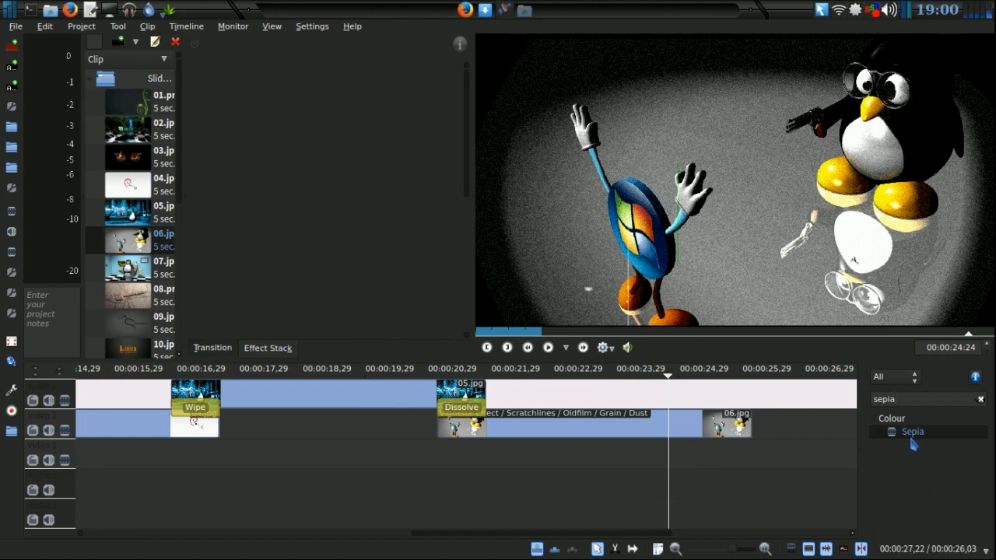
left_click_drag(913, 435, 625, 429)
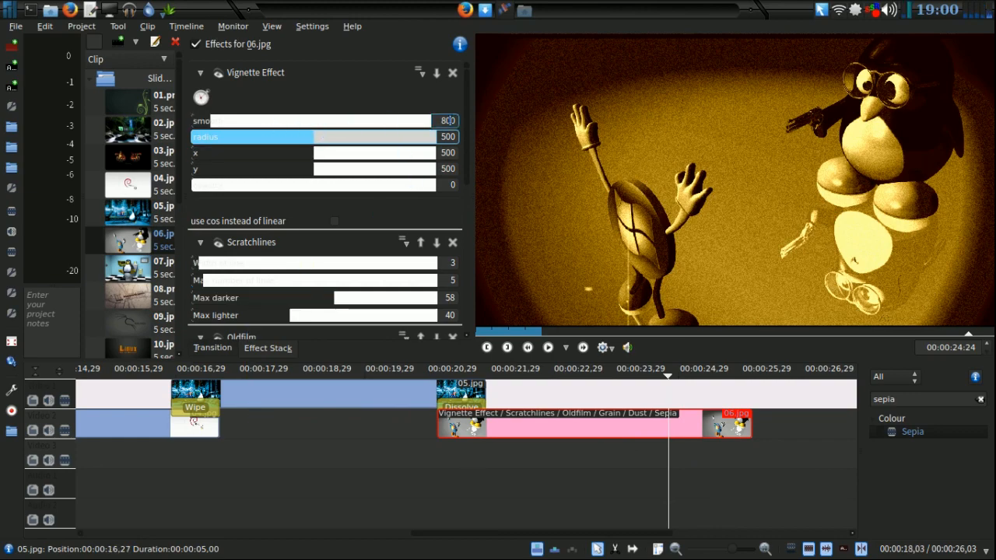
left_click_drag(469, 131, 464, 319)
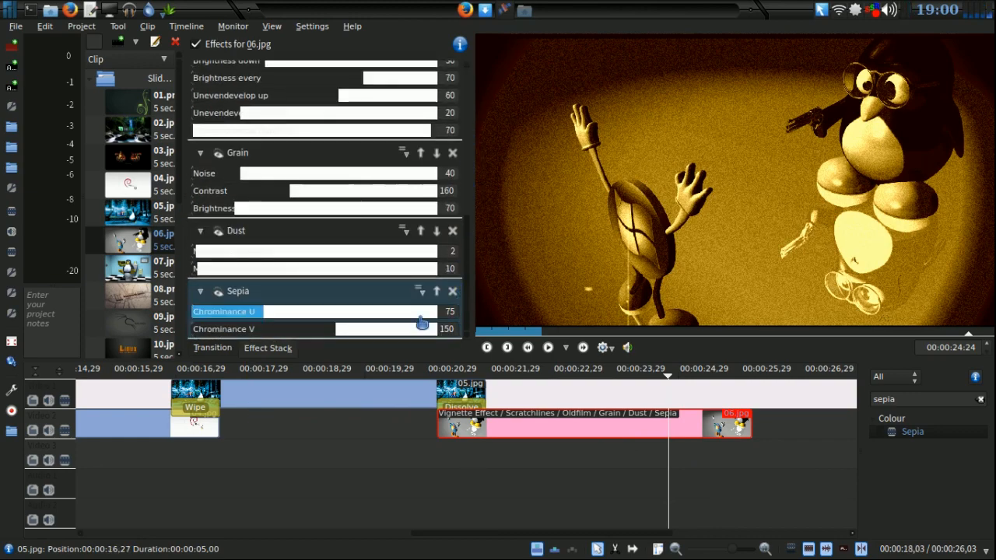
mouse_move(336, 329)
left_mouse_down()
mouse_move(204, 336)
mouse_move(235, 334)
mouse_move(233, 320)
mouse_move(197, 328)
mouse_move(355, 328)
mouse_move(331, 328)
left_mouse_up()
left_click_drag(224, 333, 302, 331)
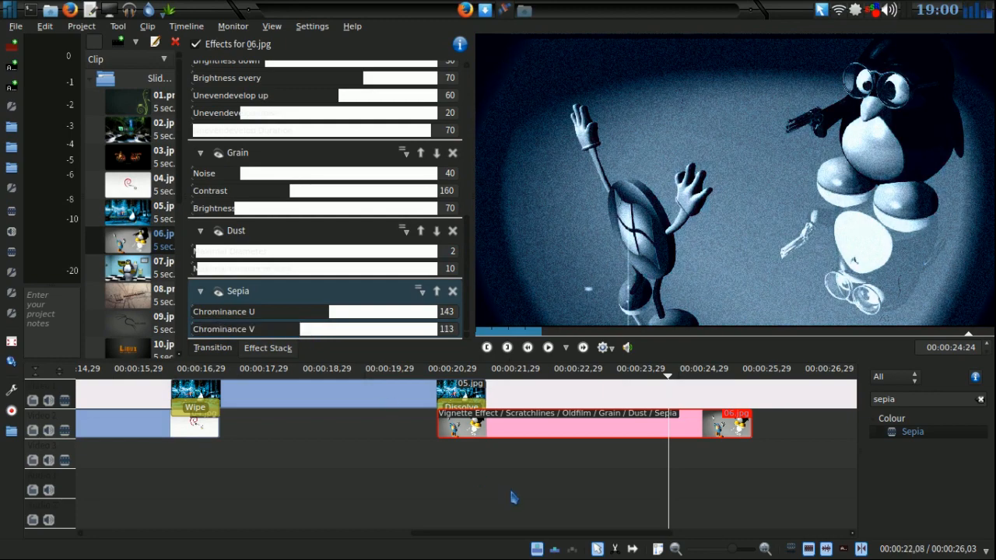
left_click(456, 469)
key("space")
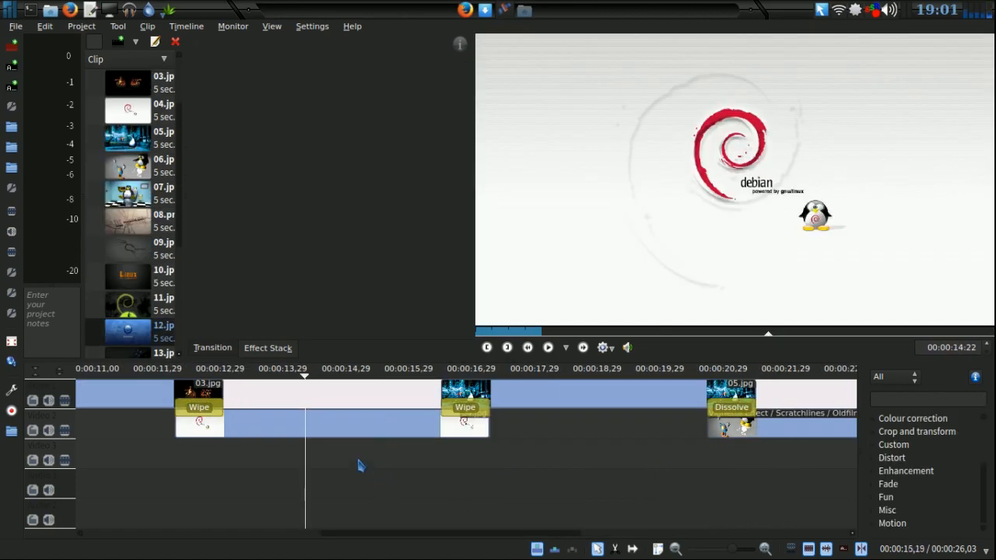
Apply the Curves colour correction to 04.jpg and drop the red channel's curve point to 766, 182.
left_click(351, 423)
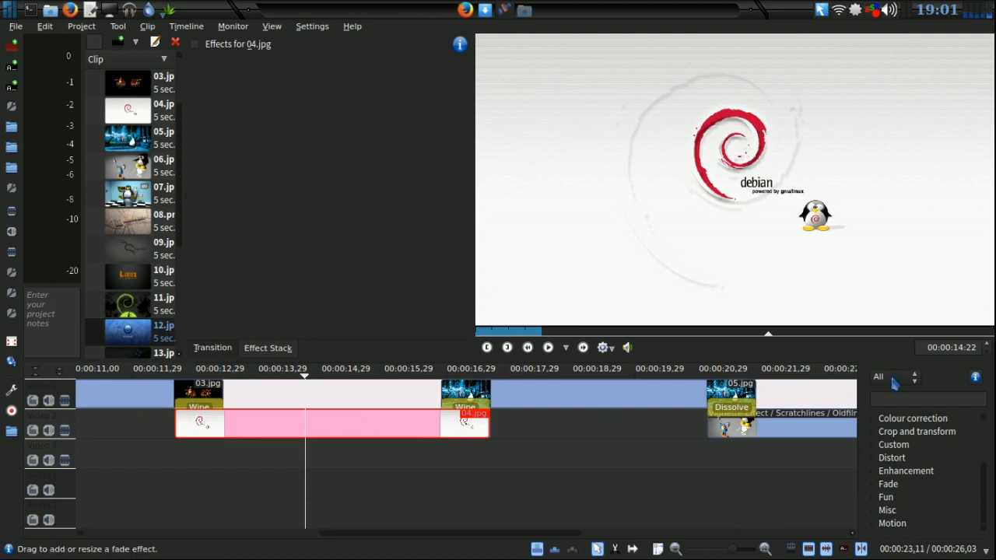
left_click(874, 420)
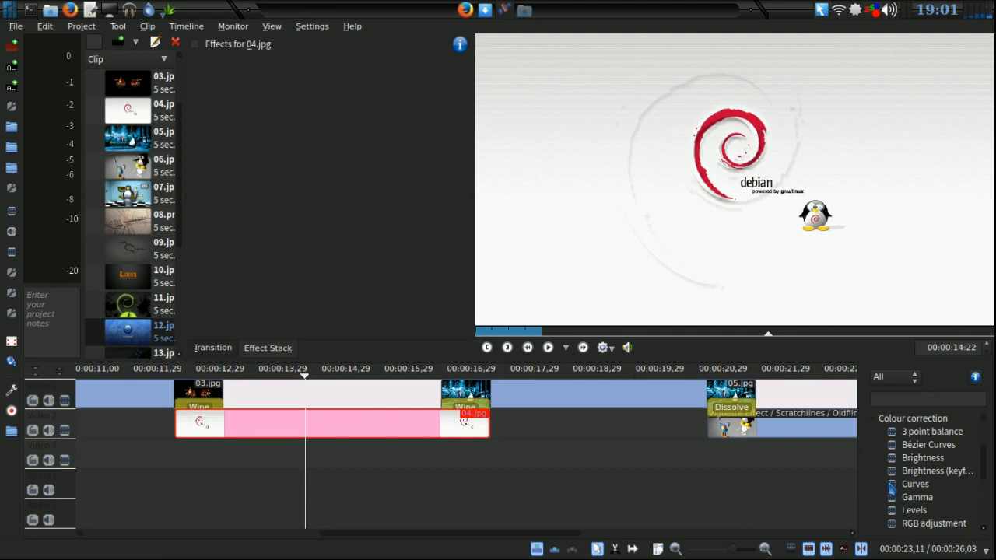
left_click_drag(892, 486, 309, 421)
left_click_drag(339, 197, 402, 235)
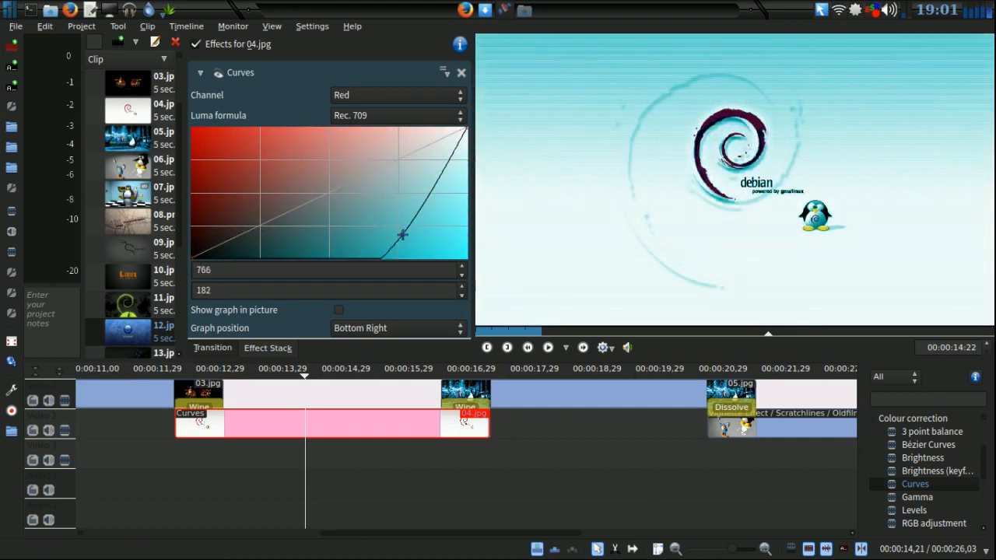
Apply the Brightness colour correction to 05.jpg and set its brightness to 536.
left_click(584, 401)
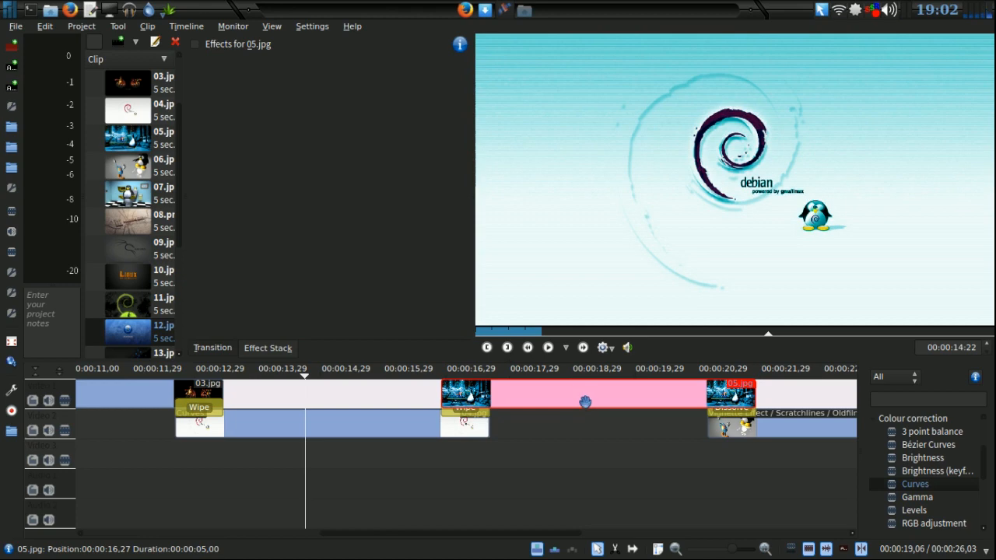
left_click(930, 459)
left_click(600, 440)
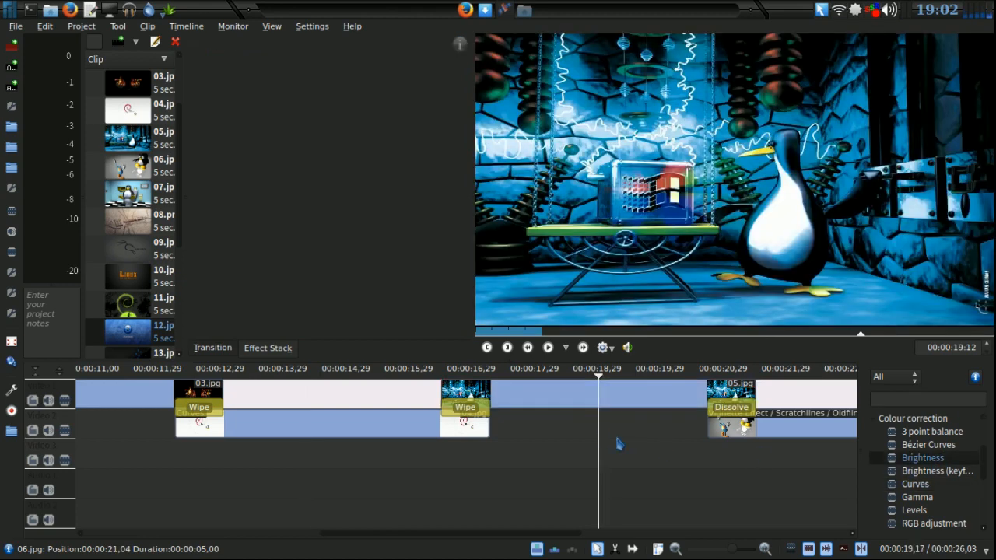
double_click(898, 461)
left_click_drag(893, 465, 637, 391)
left_click_drag(230, 104, 327, 103)
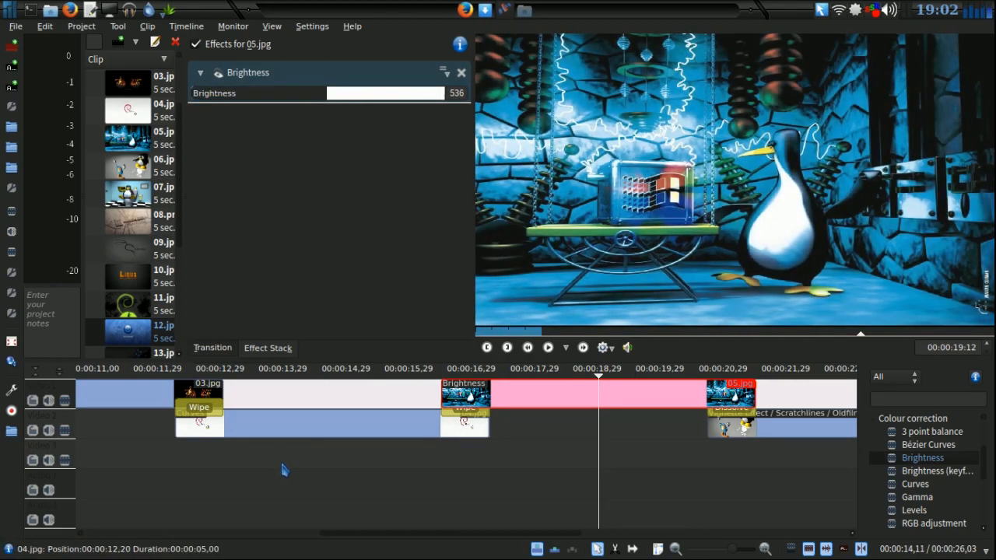
Move the playhead over 02.jpg in the timeline, at about 00:00:06:26.
scroll(284, 466, "up", 6)
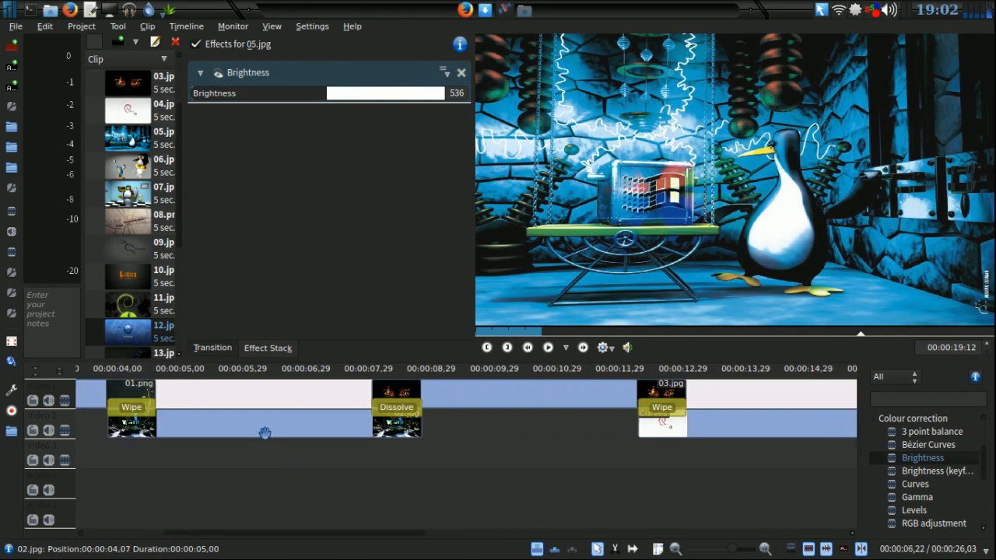
left_click(246, 462)
left_click(235, 425)
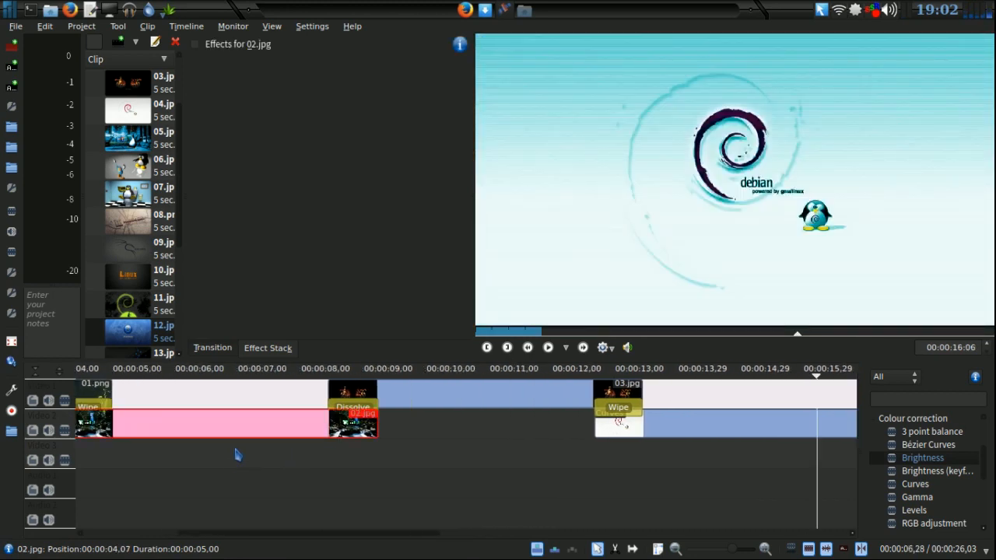
left_click(232, 465)
Apply the LetterB0xed effect from Crop and transform to 02.jpg and set its border width to 370.
scroll(985, 475, "down", 4)
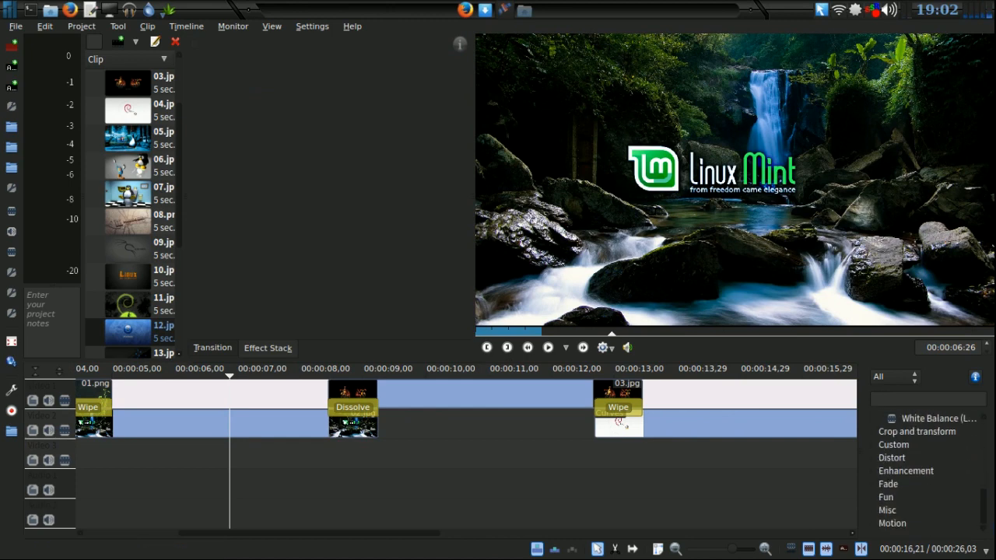
left_click(874, 473)
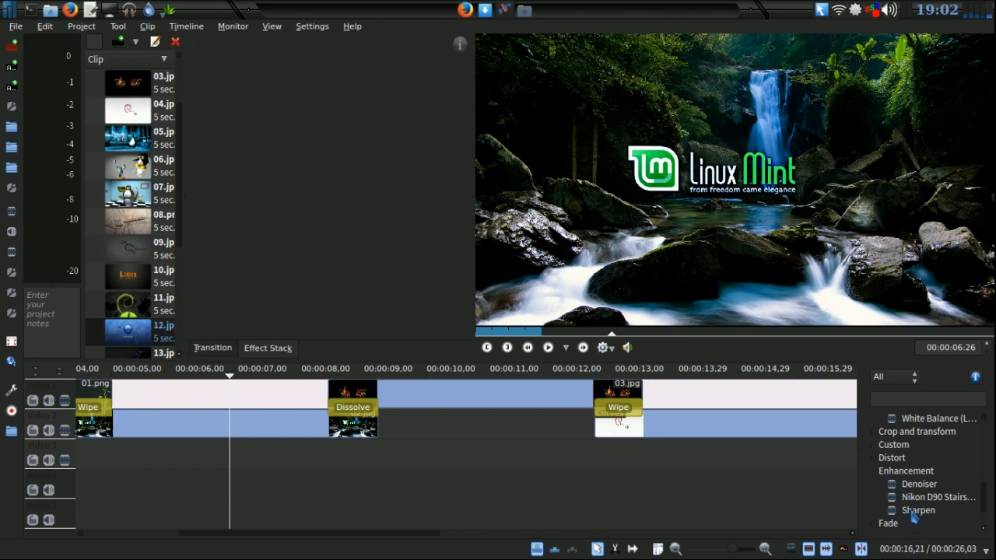
left_click(876, 459)
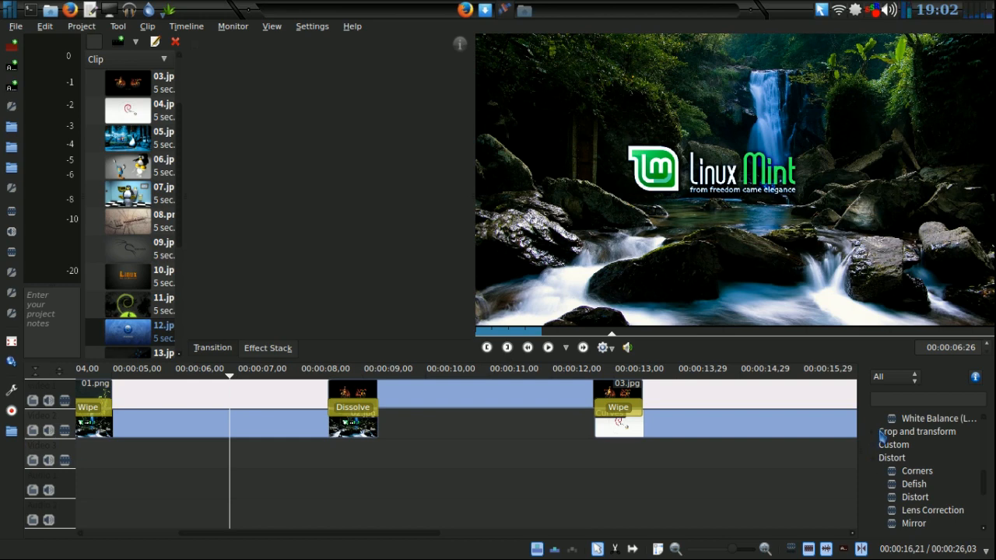
left_click(877, 433)
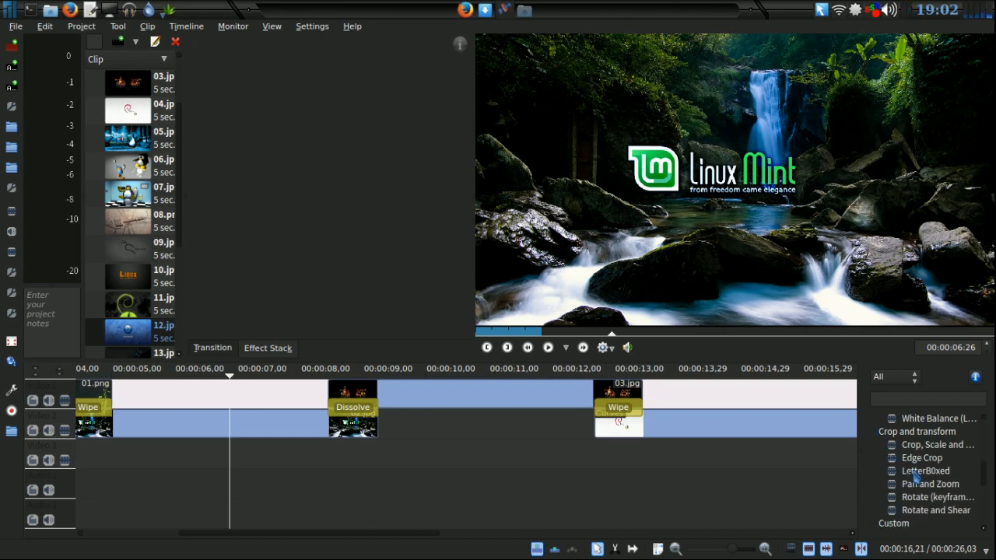
left_click_drag(919, 472, 184, 433)
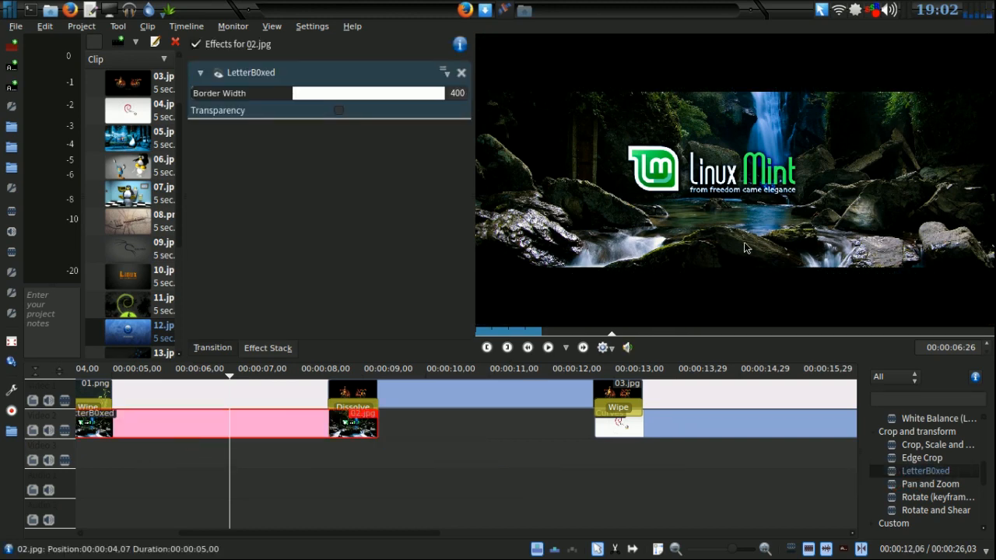
mouse_move(287, 96)
left_mouse_down()
mouse_move(240, 96)
mouse_move(285, 95)
left_mouse_up()
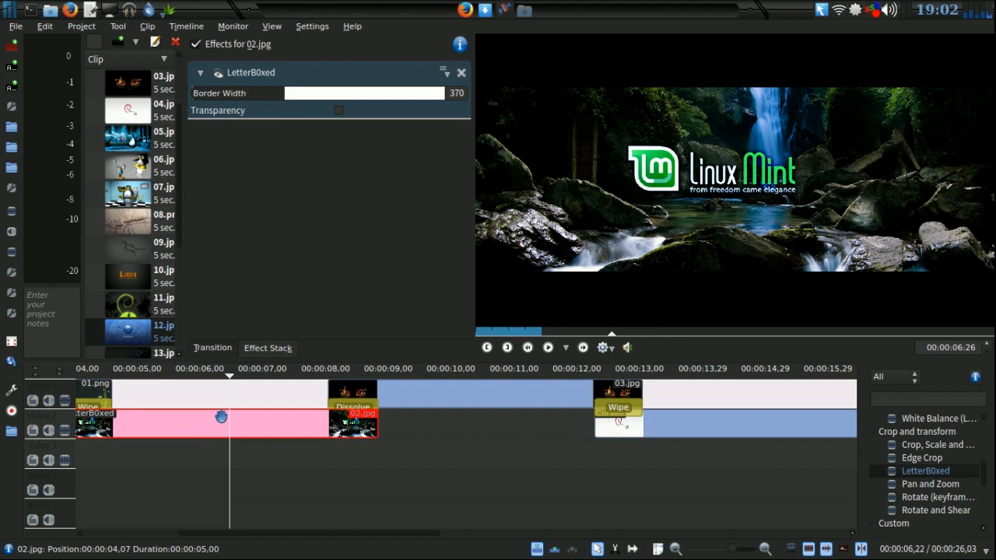
scroll(644, 511, "up", 5)
scroll(642, 509, "down", 3)
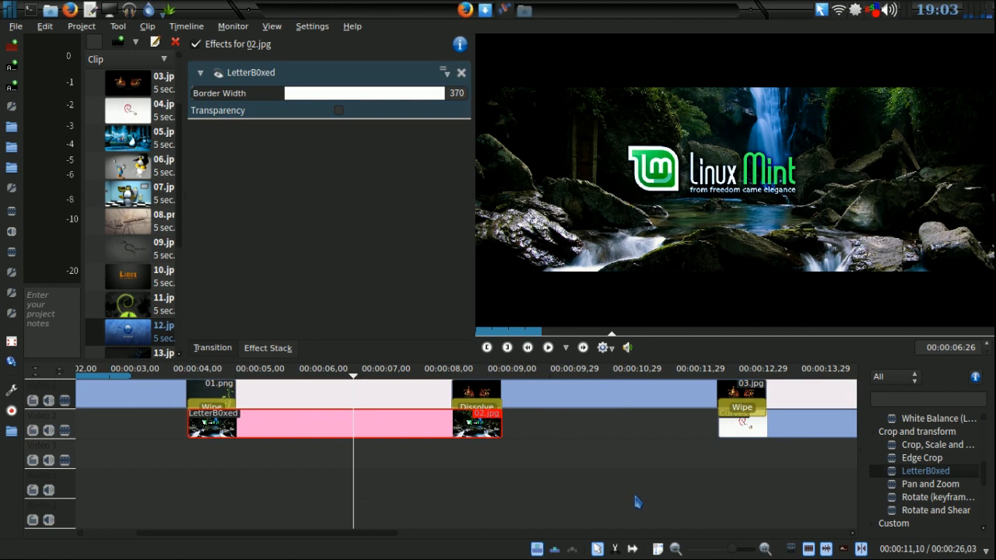
scroll(639, 503, "down", 2)
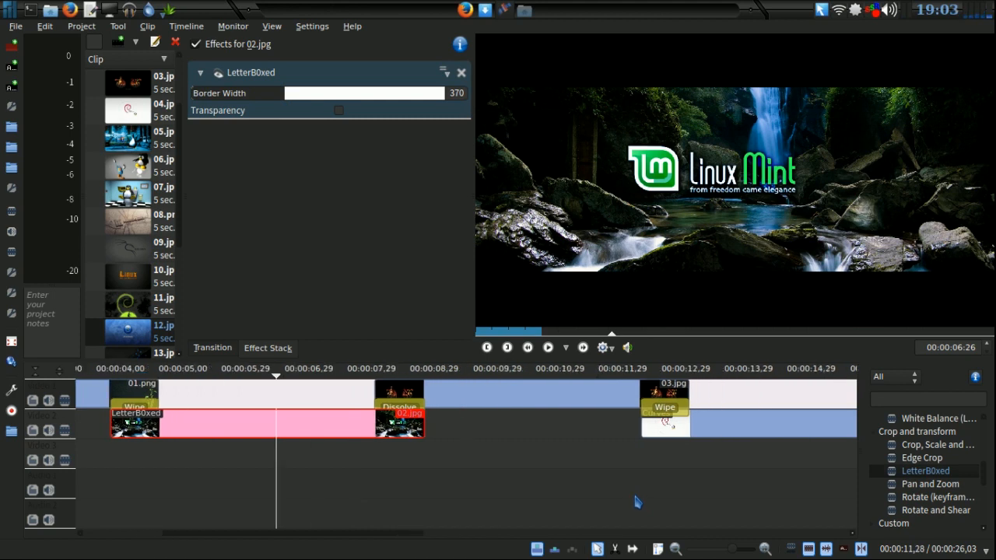
Switch to Firefox and open the Kdenlive Workshop board in the Cup of Linux forum's Tutorials section.
left_click(466, 10)
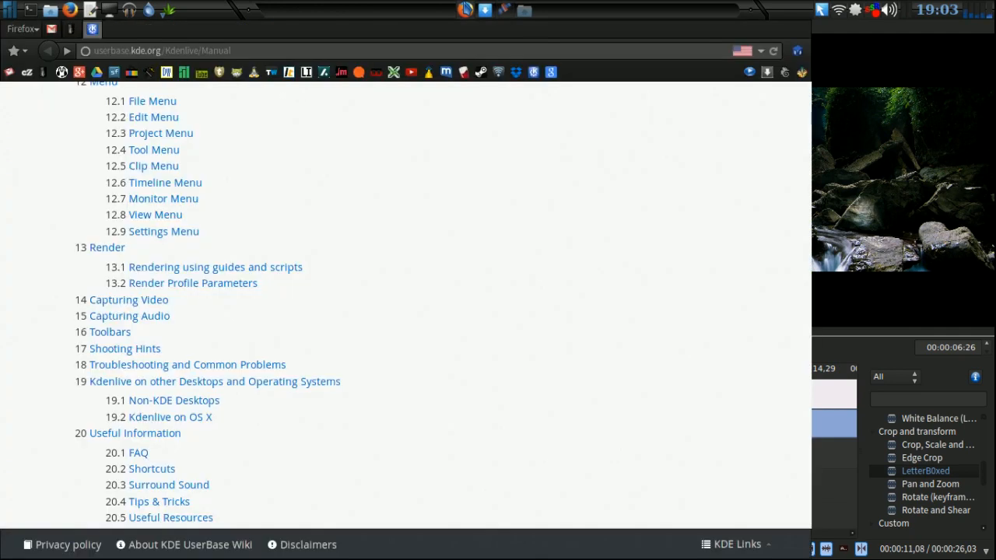
left_click(69, 29)
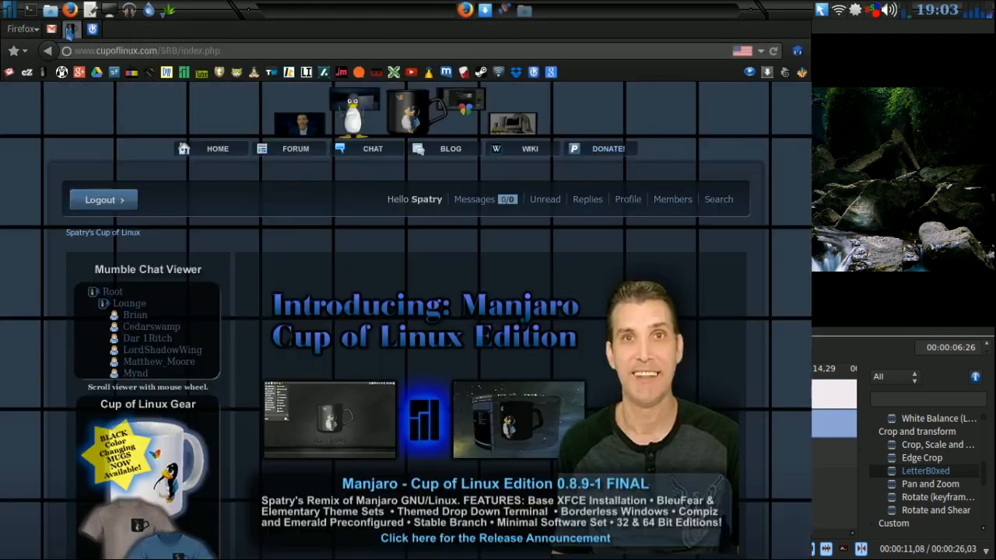
left_click(294, 155)
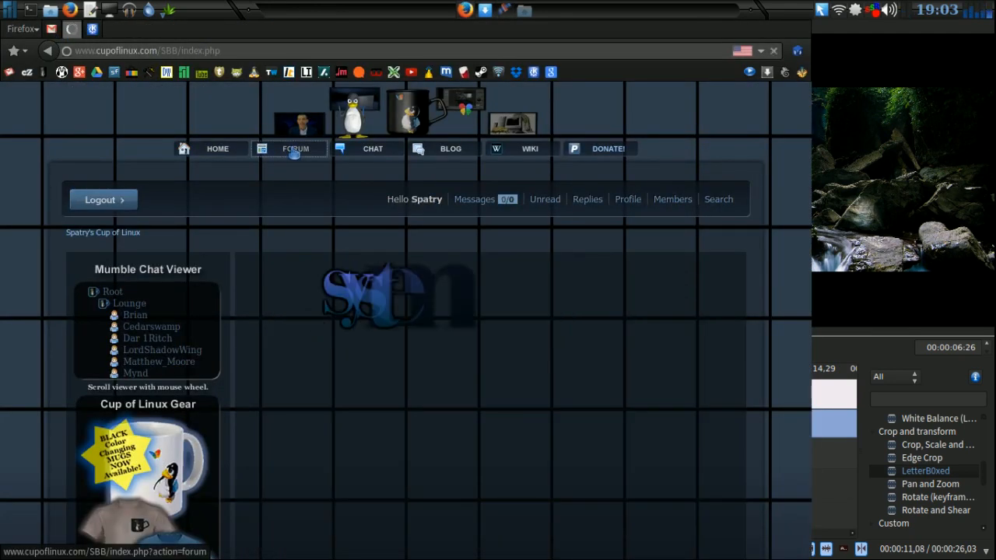
scroll(505, 289, "down", 15)
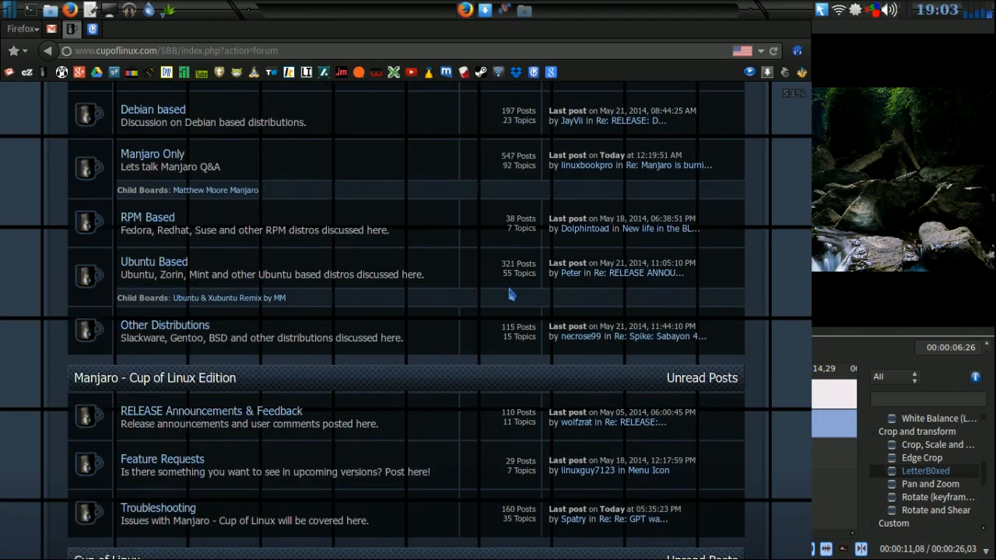
scroll(508, 294, "down", 10)
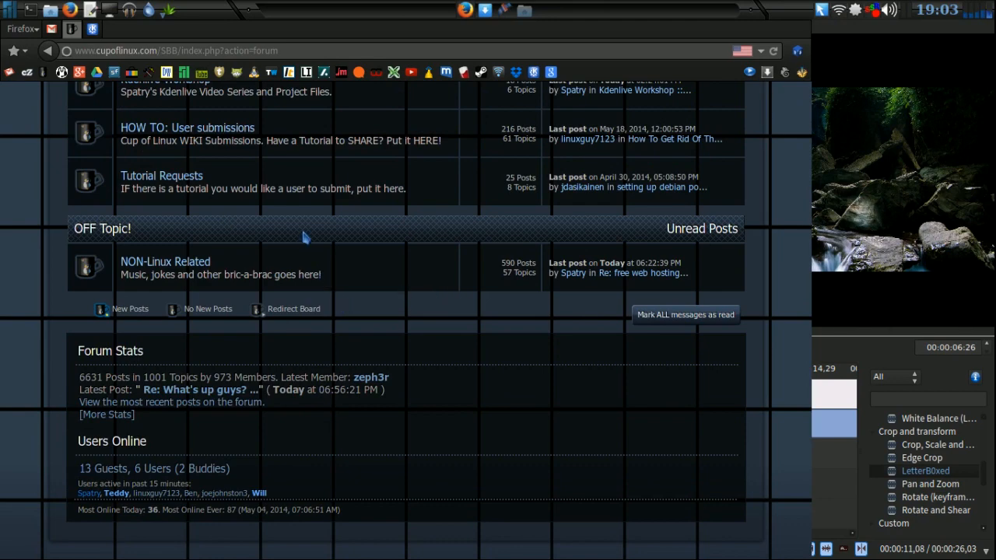
scroll(300, 236, "up", 2)
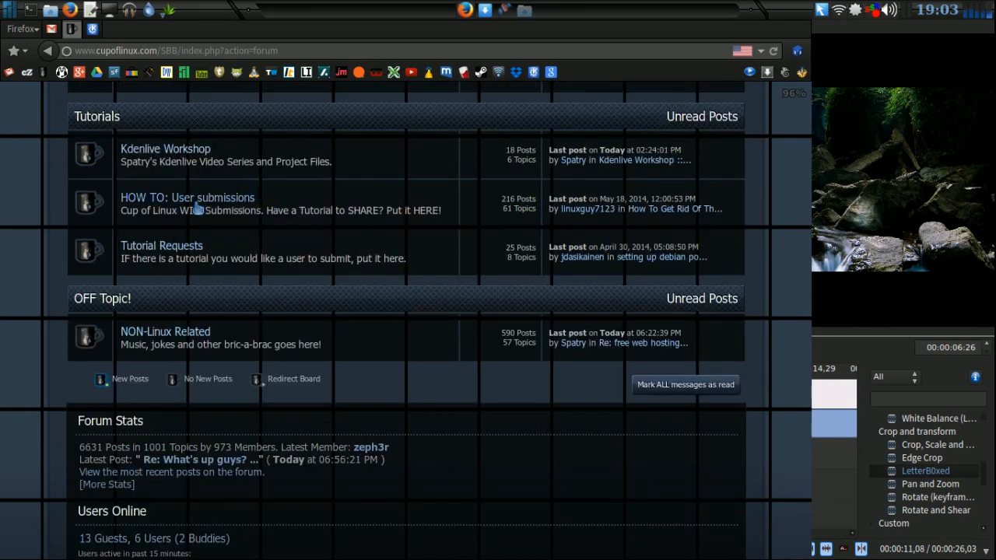
left_click(151, 156)
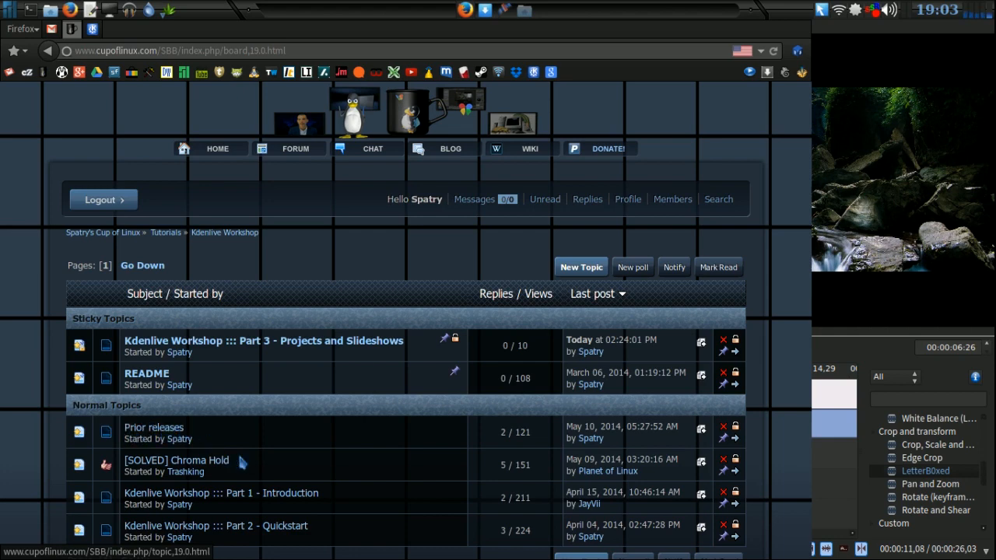
scroll(243, 460, "down", 2)
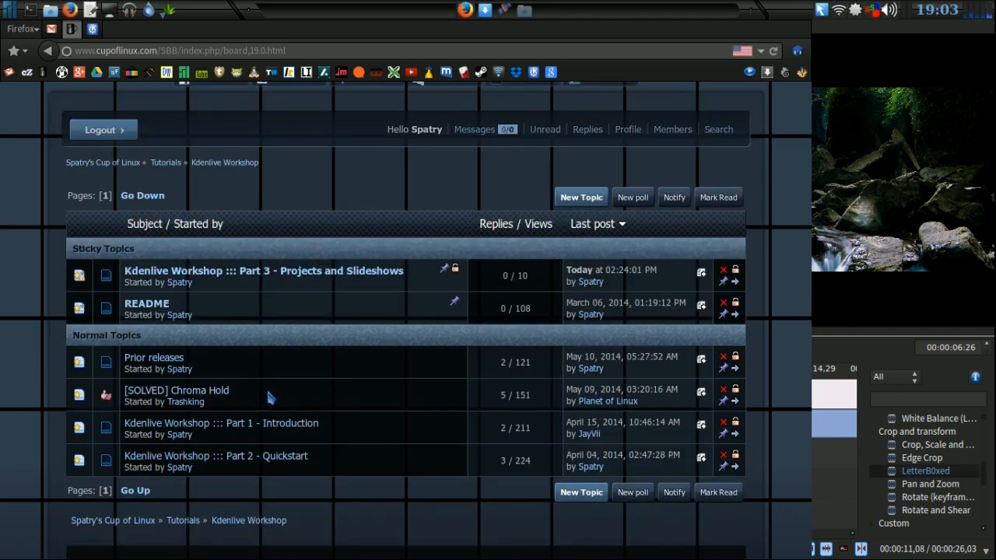
Return to Kdenlive and view the beginning of the slideshow timeline.
left_click(844, 484)
left_click(821, 484)
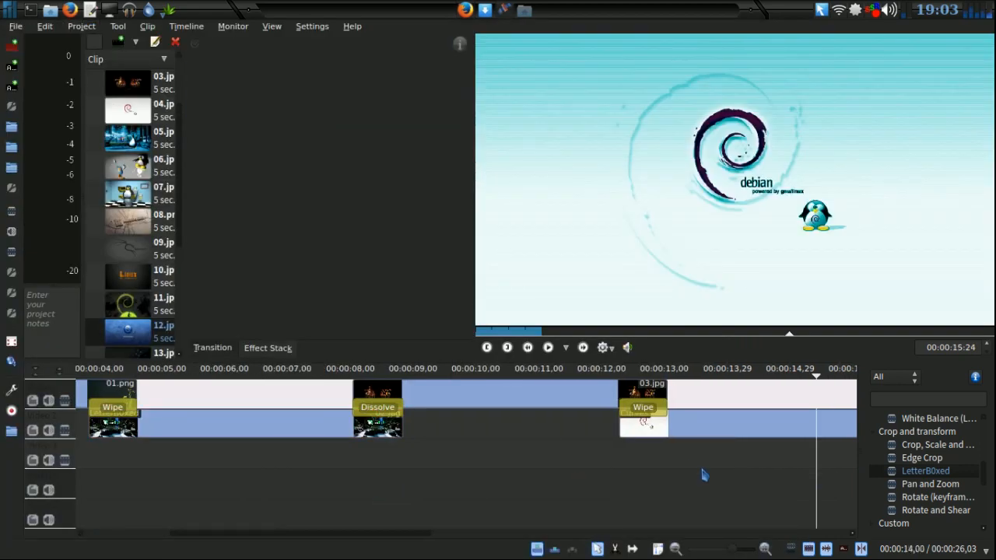
scroll(415, 452, "up", 4)
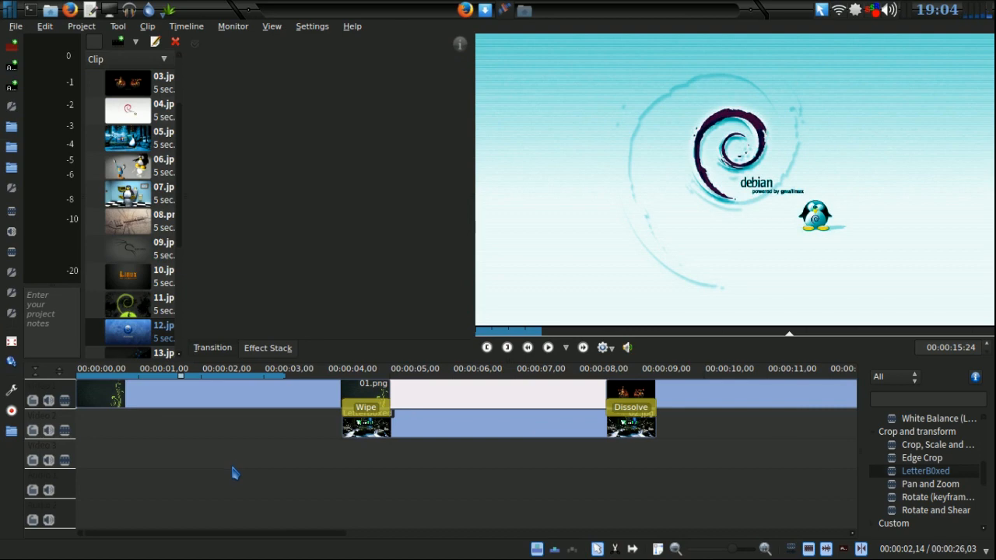
Review the Kdenlive Workshop topic list in Firefox again and switch back to Kdenlive.
left_click(464, 11)
scroll(788, 317, "up", 1)
scroll(788, 318, "up", 1)
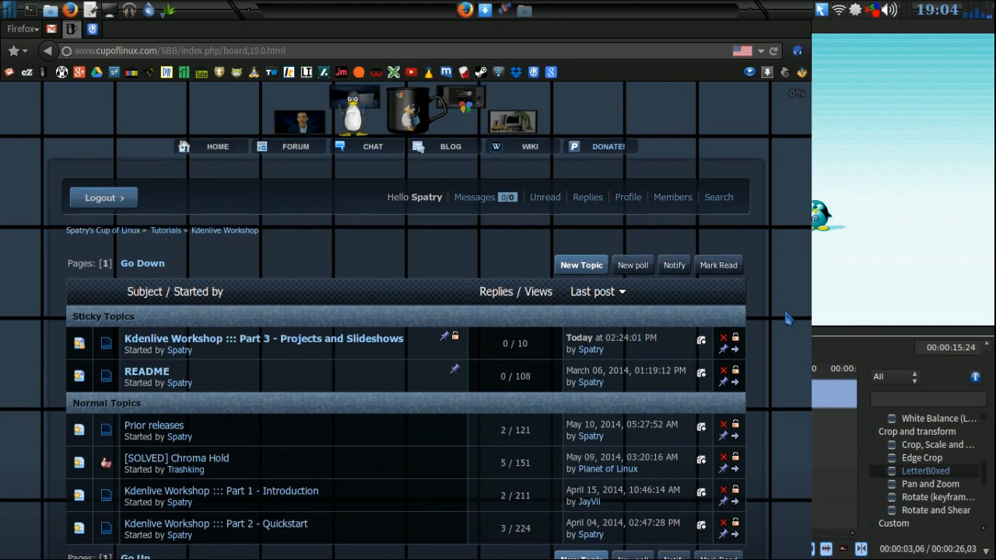
scroll(788, 318, "down", 2)
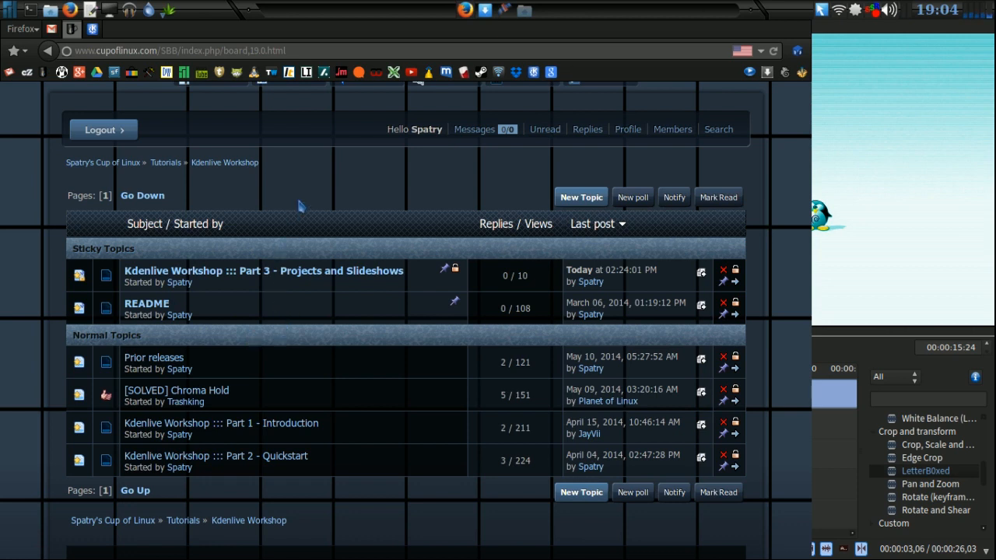
scroll(381, 223, "up", 2)
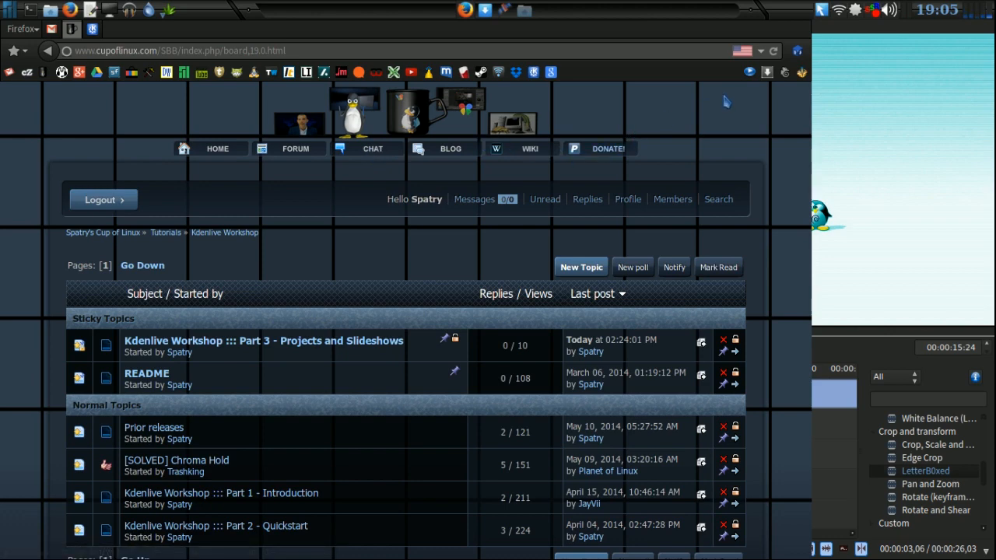
scroll(724, 102, "down", 3)
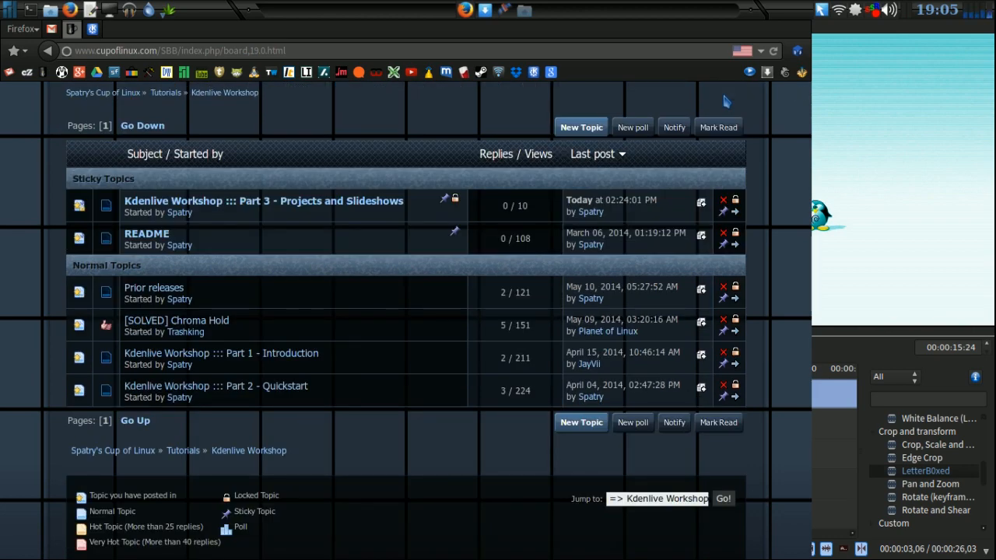
scroll(724, 102, "up", 3)
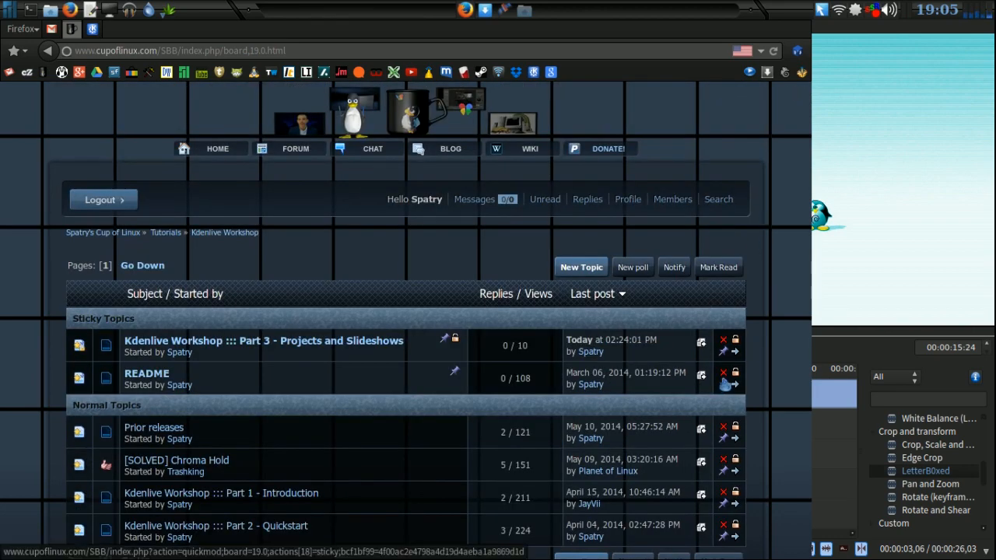
left_click(834, 504)
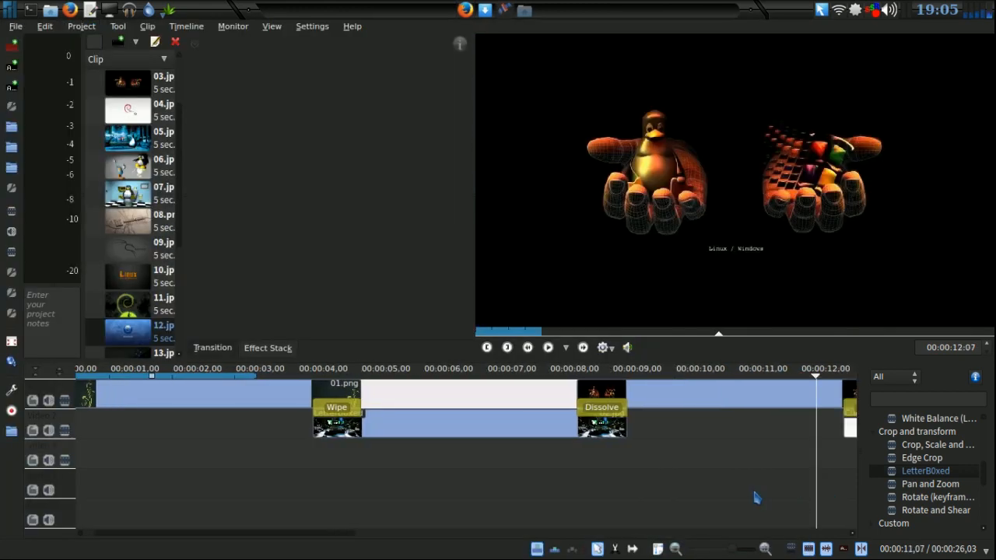